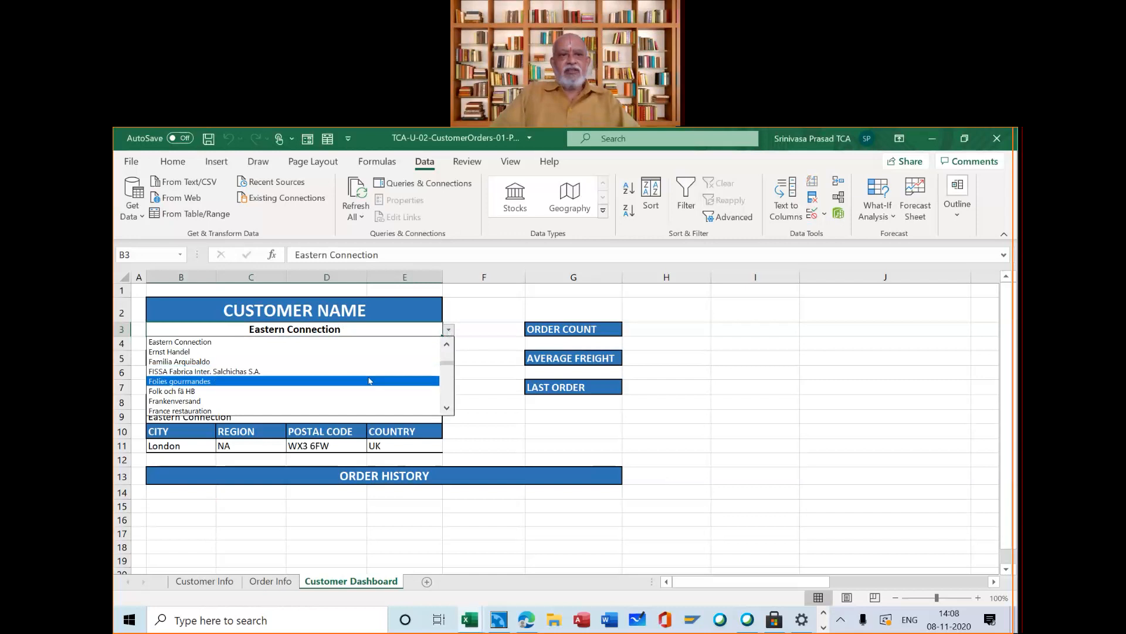
Step: Set the dashboard's customer name in B3 to Folies gourmandes
click(370, 381)
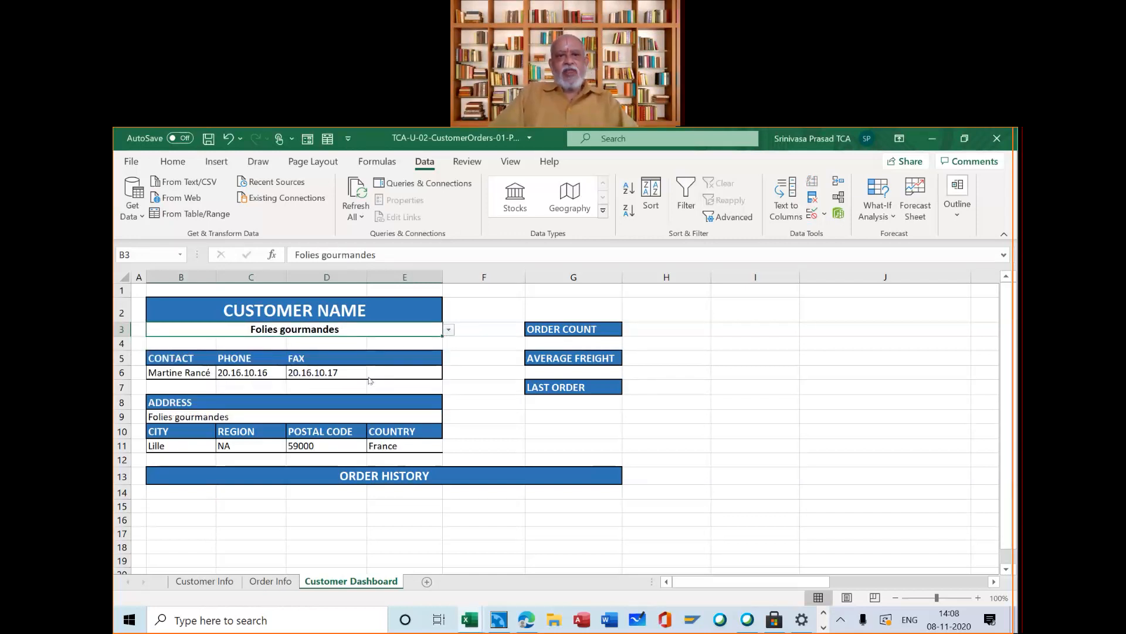
Step: Examine the Region formula in C11, temporarily marking its zero test, "NA" result, lookup column 7 and output cell
click(248, 445)
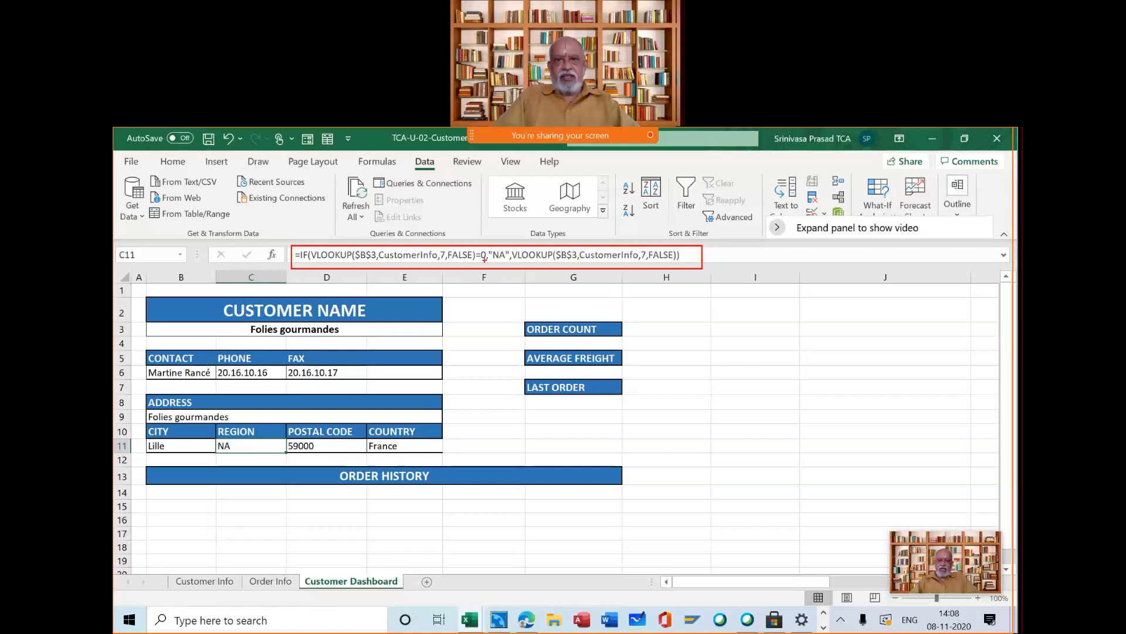
drag(485, 258, 485, 368)
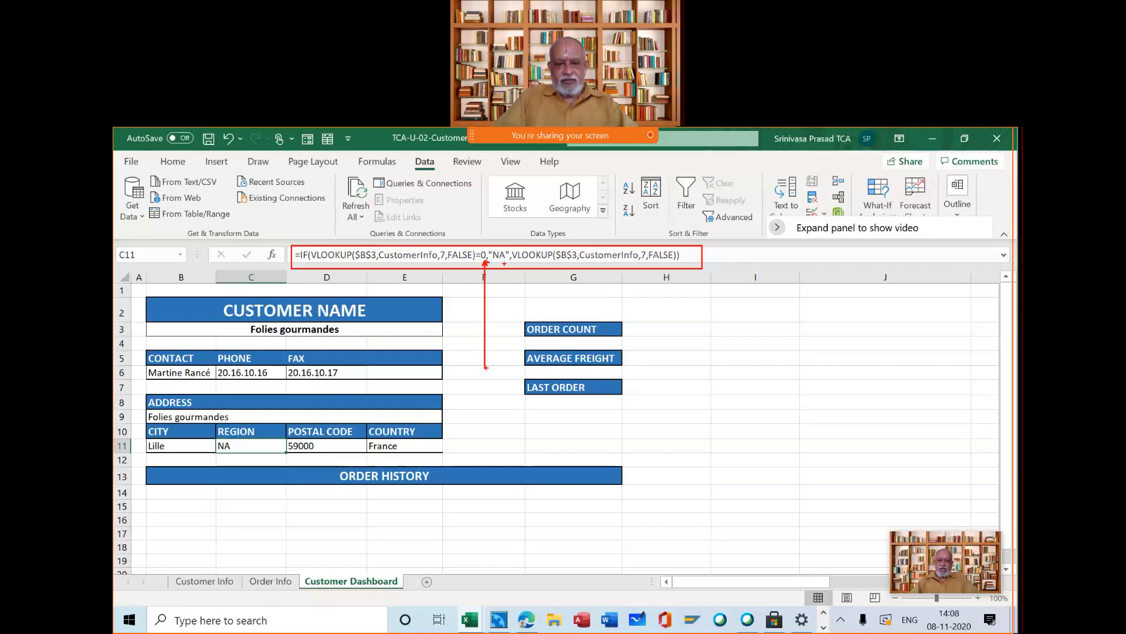
drag(506, 265, 752, 382)
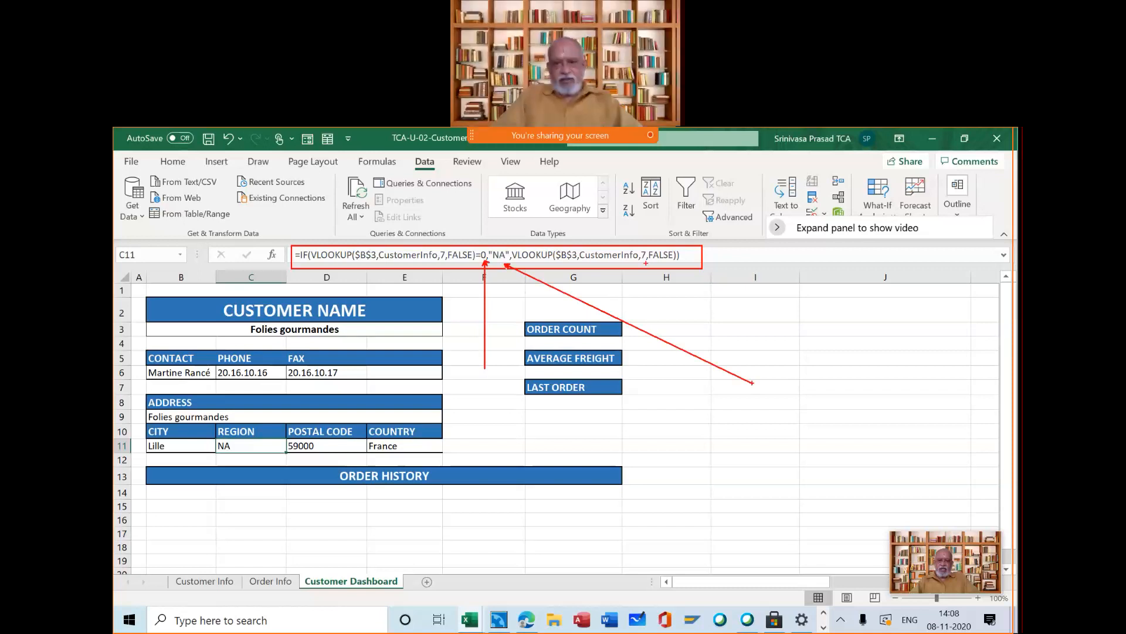
drag(648, 264, 707, 477)
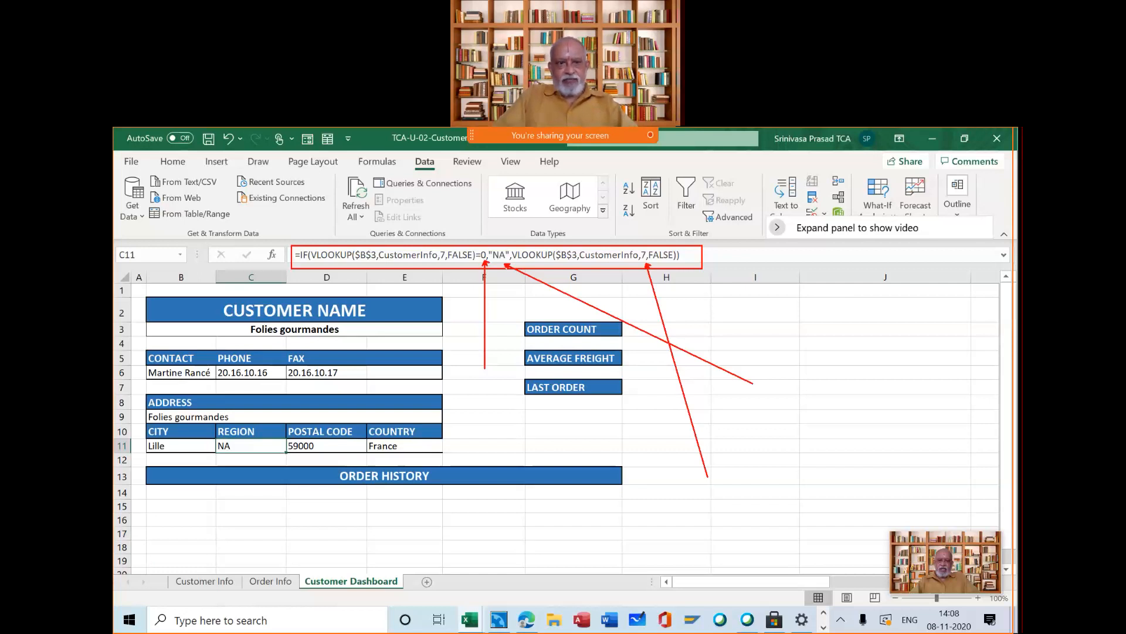
drag(205, 441, 261, 457)
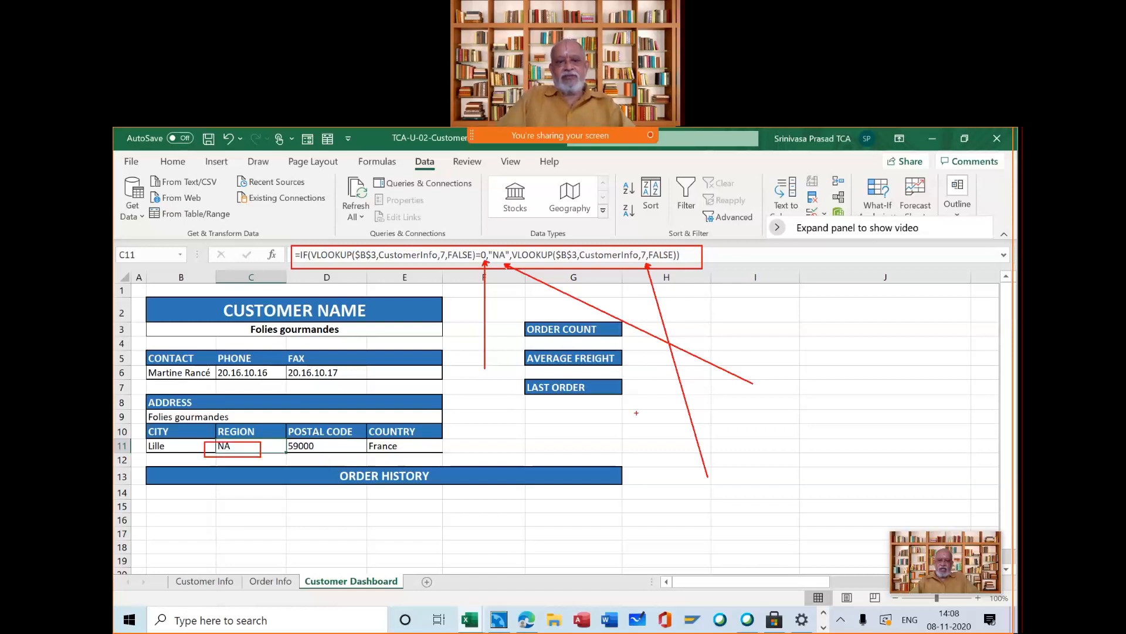
key(Escape)
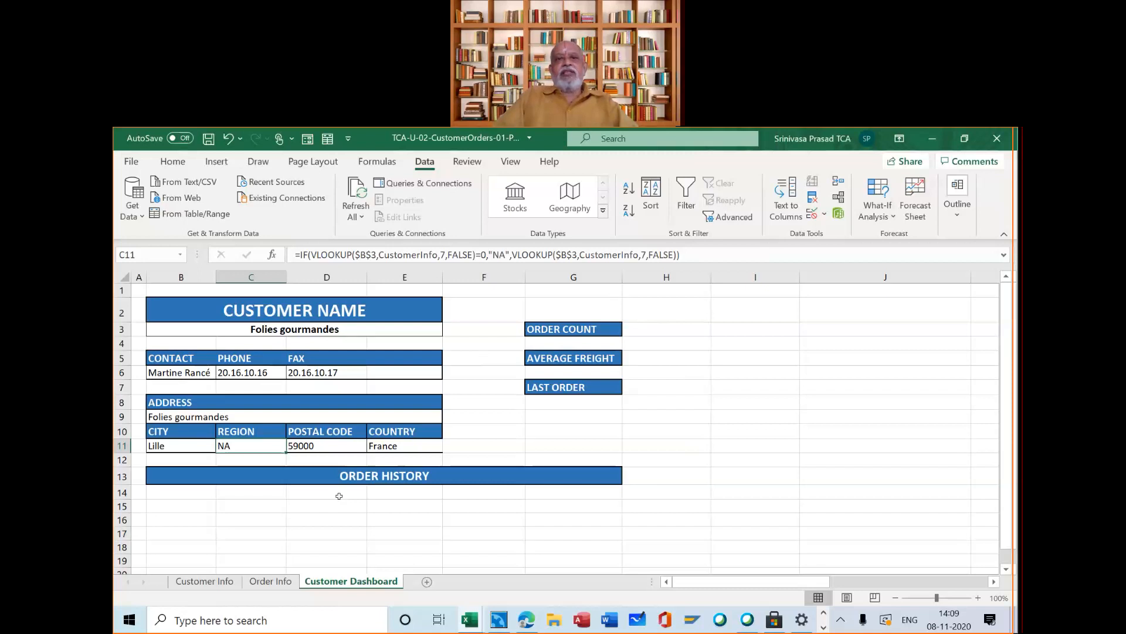
click(386, 331)
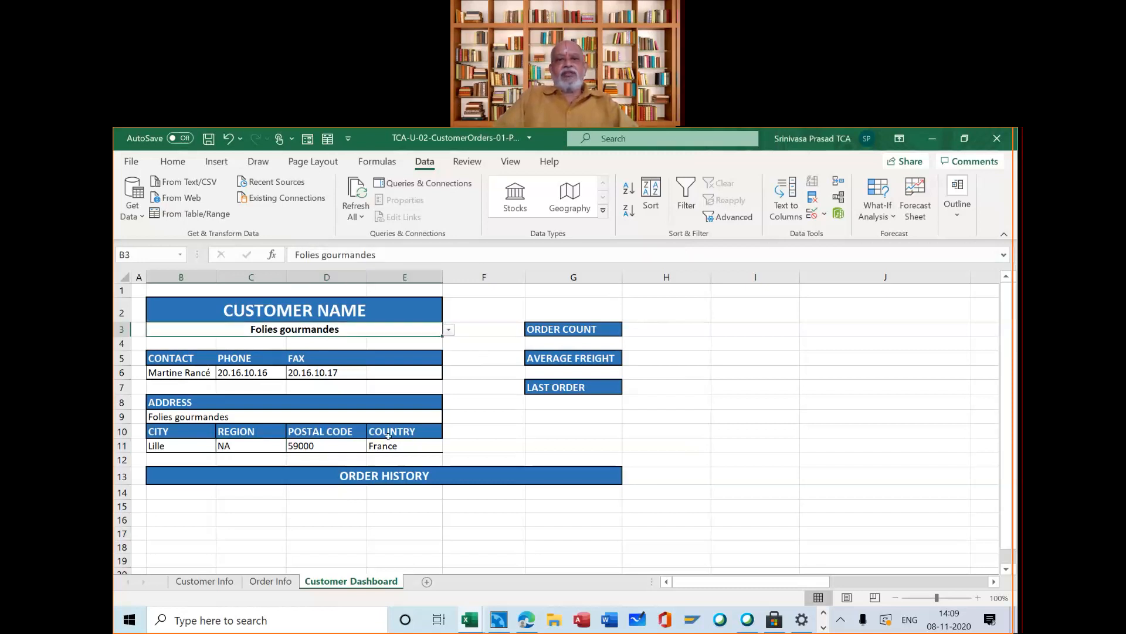
scroll(334, 542, up, 1)
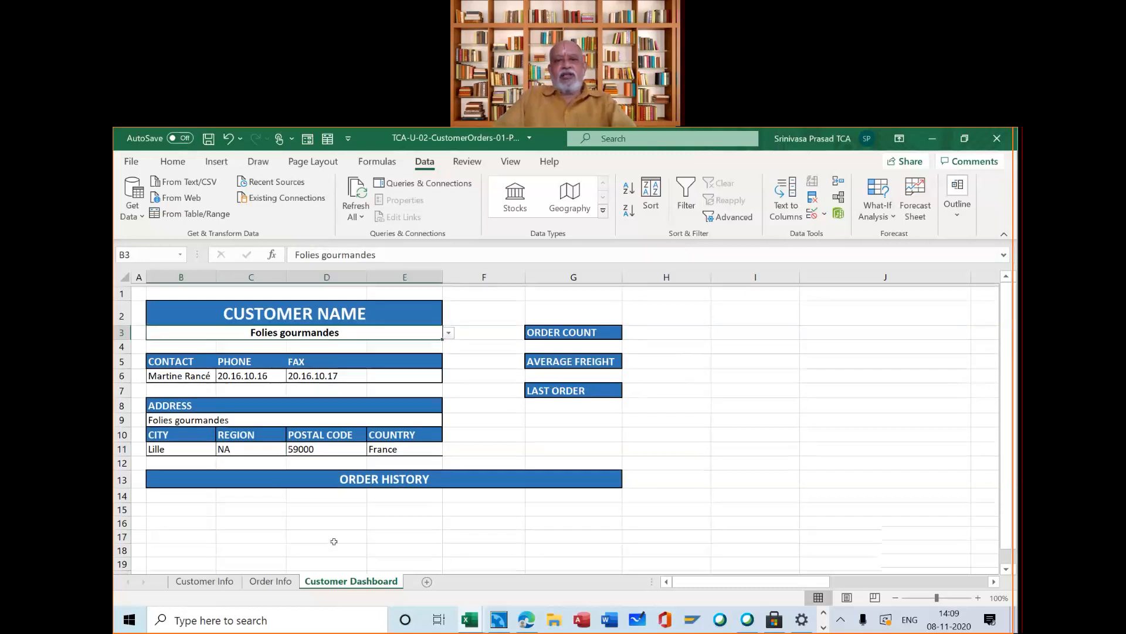
scroll(334, 542, down, 1)
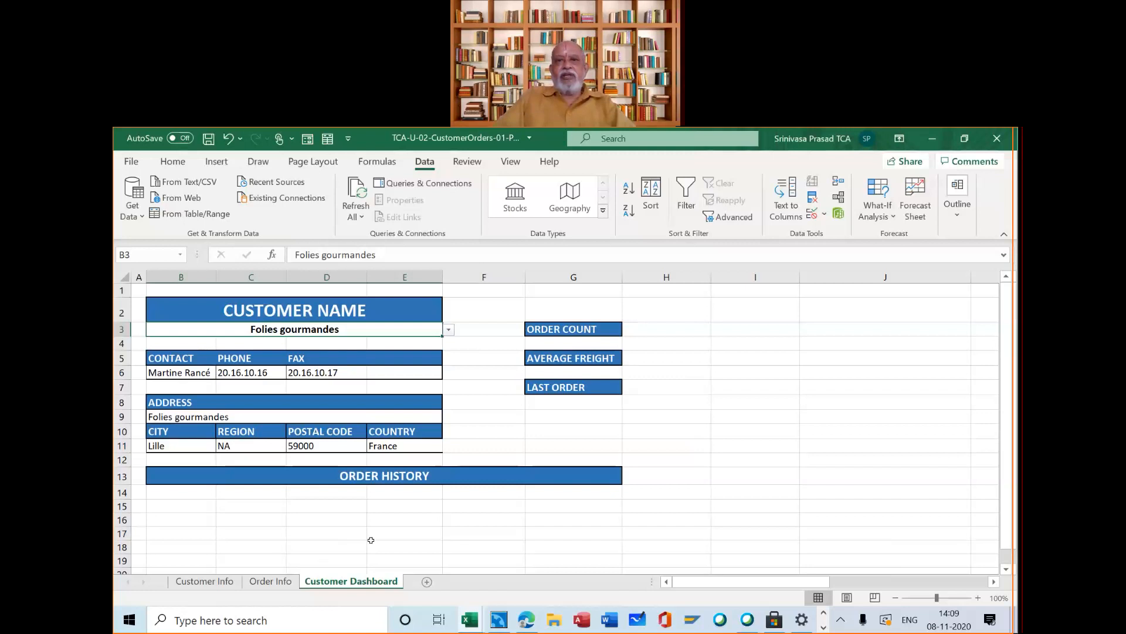
Step: Examine the Order Info sheet's data and the CHOOSE formulas in G2 and G3 that turn ShipVia codes into shipper names
click(271, 581)
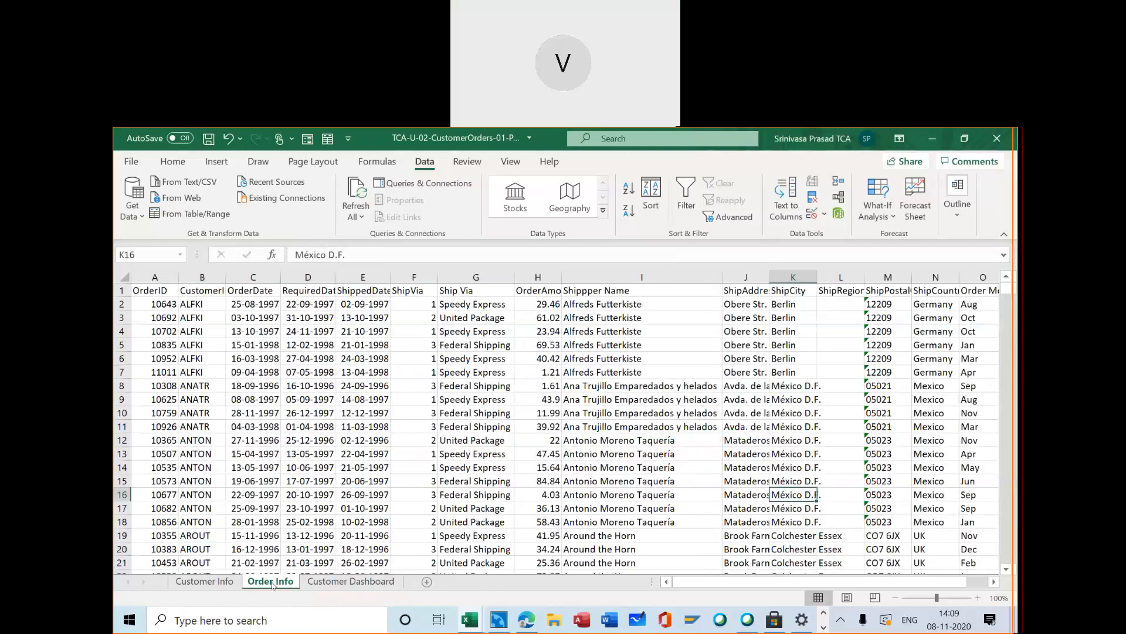
click(159, 287)
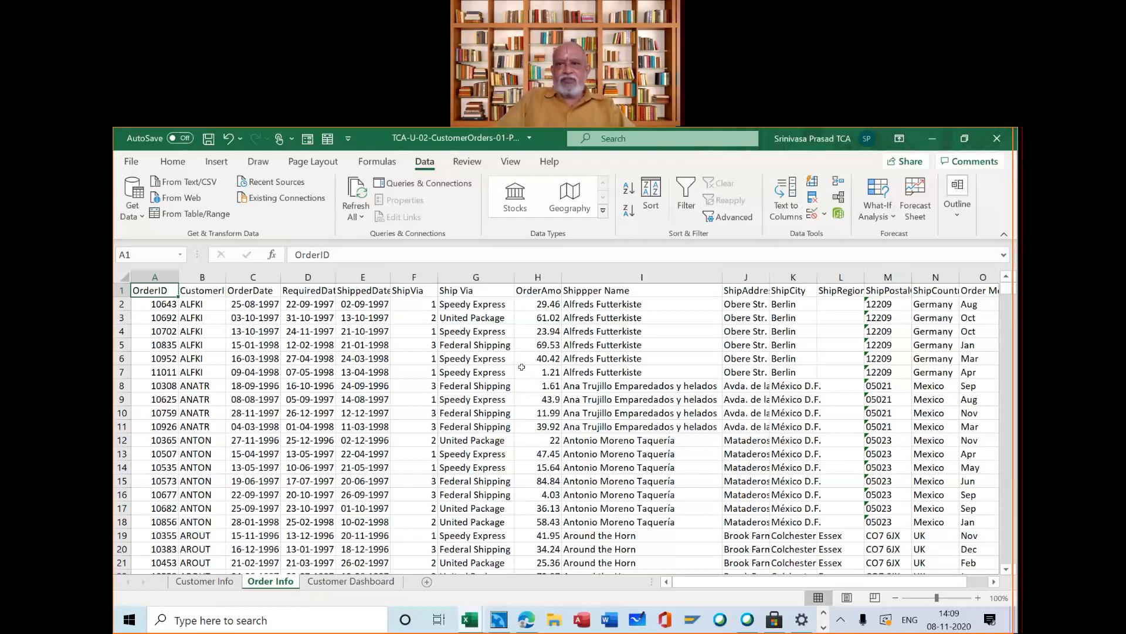
click(470, 306)
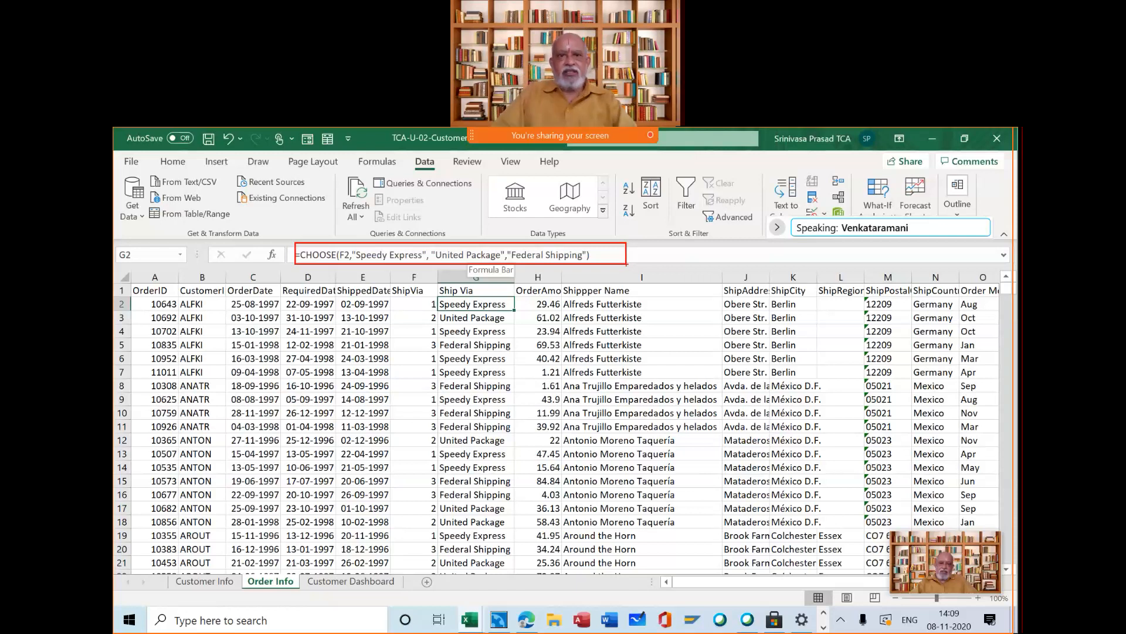
click(483, 320)
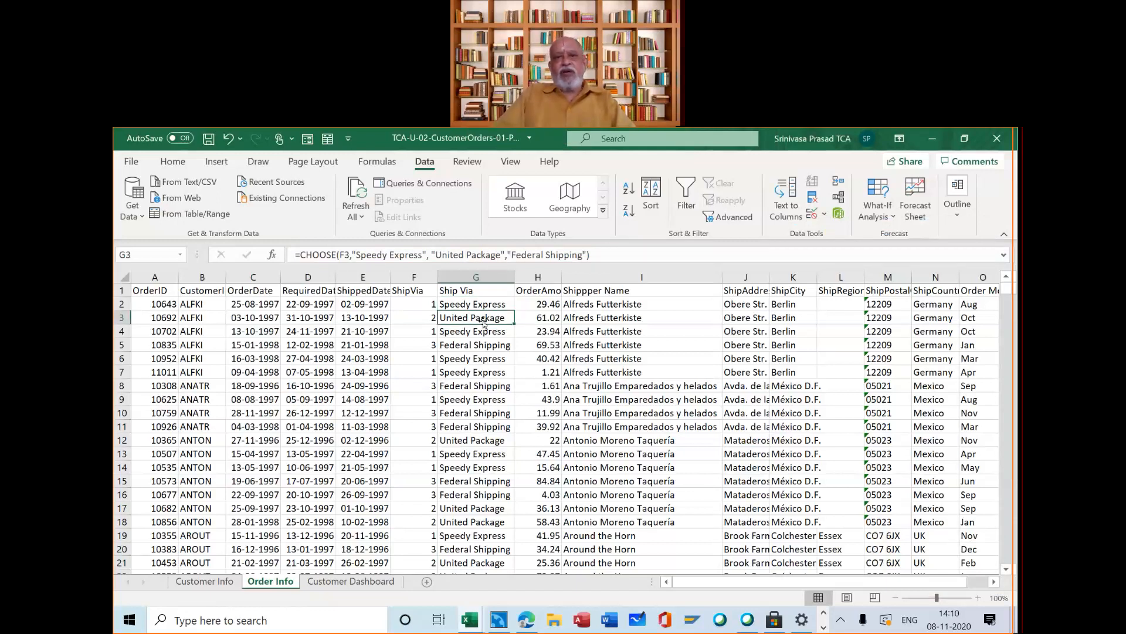
Step: Copy the Ship Via formula column G on the Order Info sheet
click(473, 272)
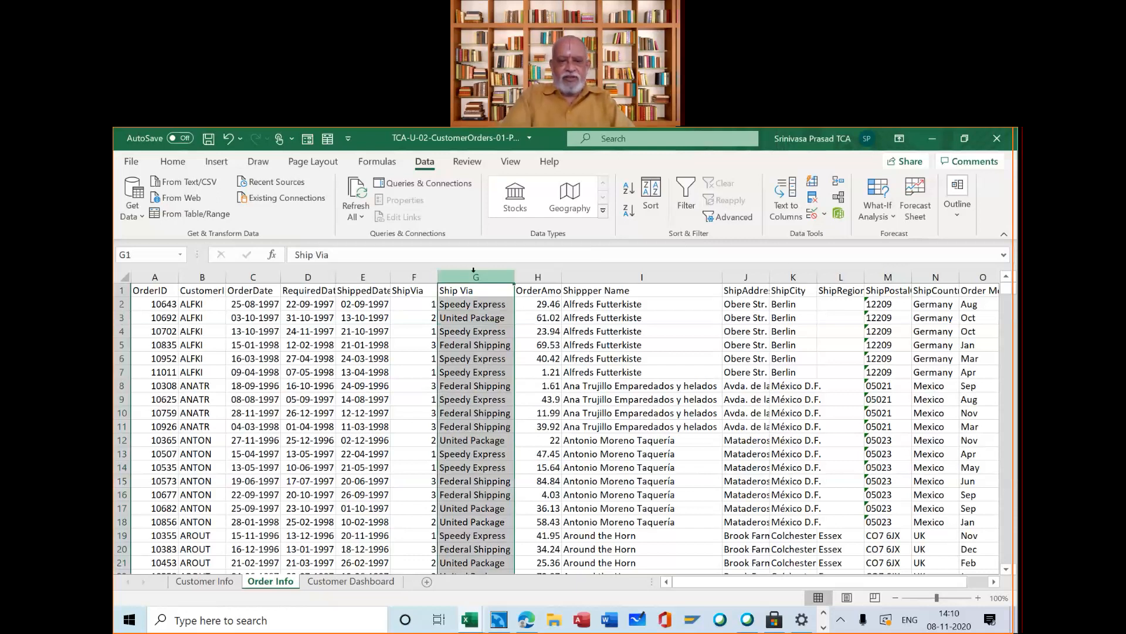
key(ctrl+c)
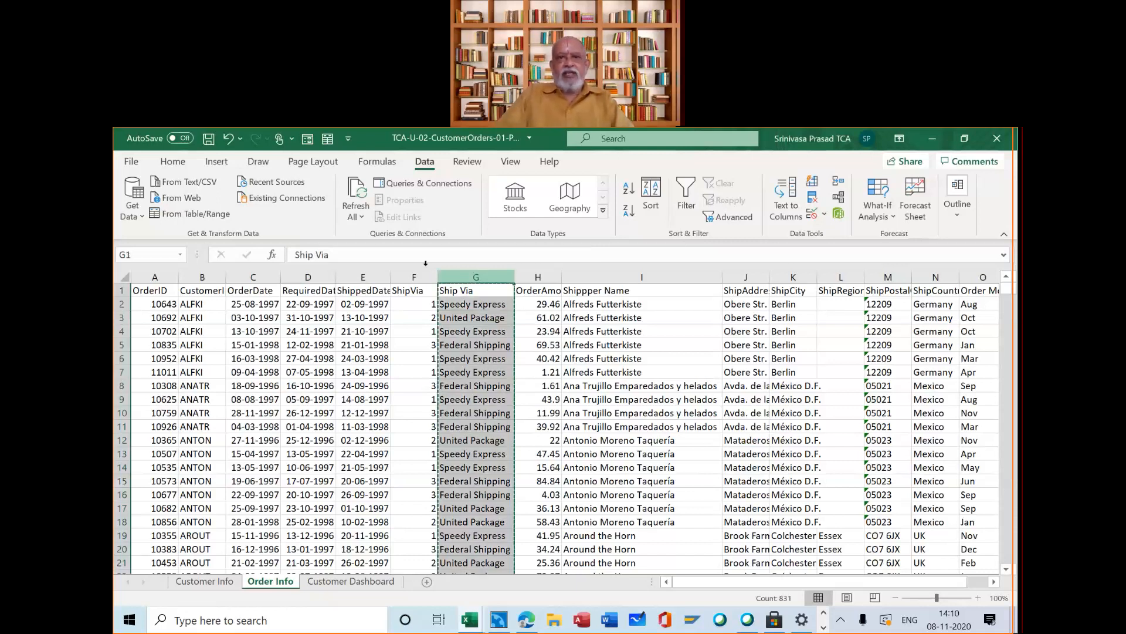
Step: Try a regular paste of the copied formula column over the ShipVia code column F, and undo it
click(409, 272)
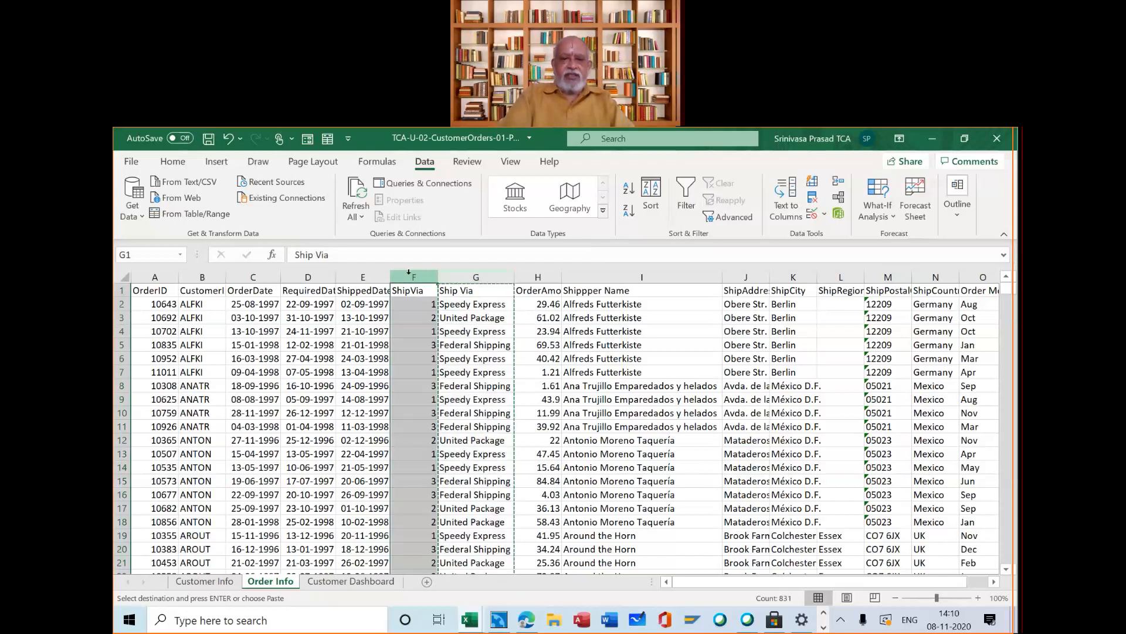
key(ctrl+v)
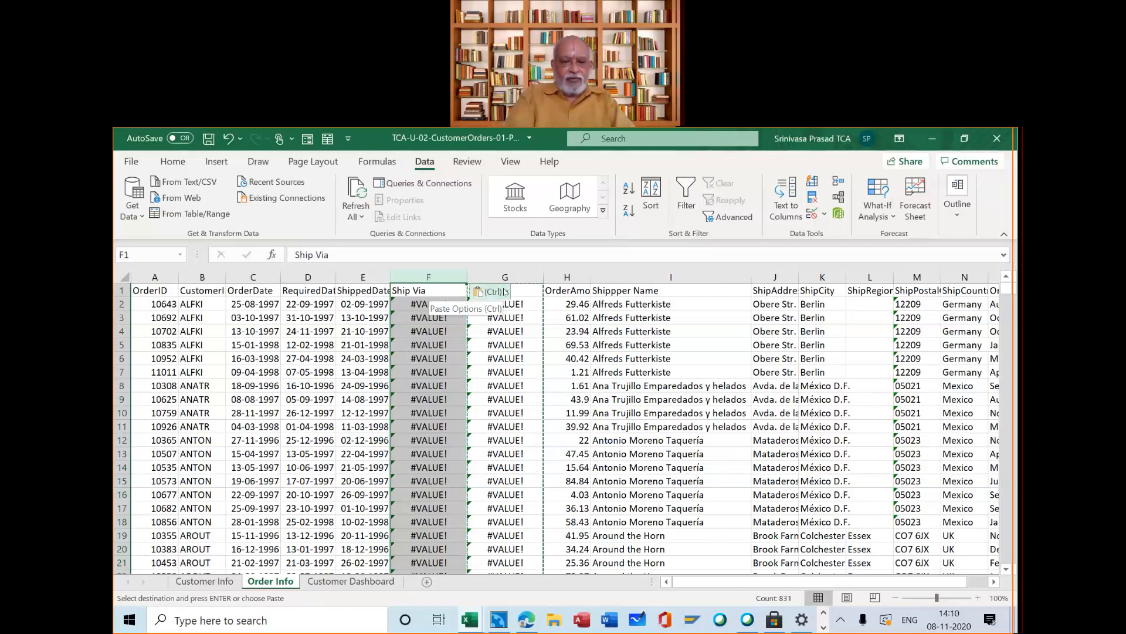
key(ctrl+c)
key(ctrl+z)
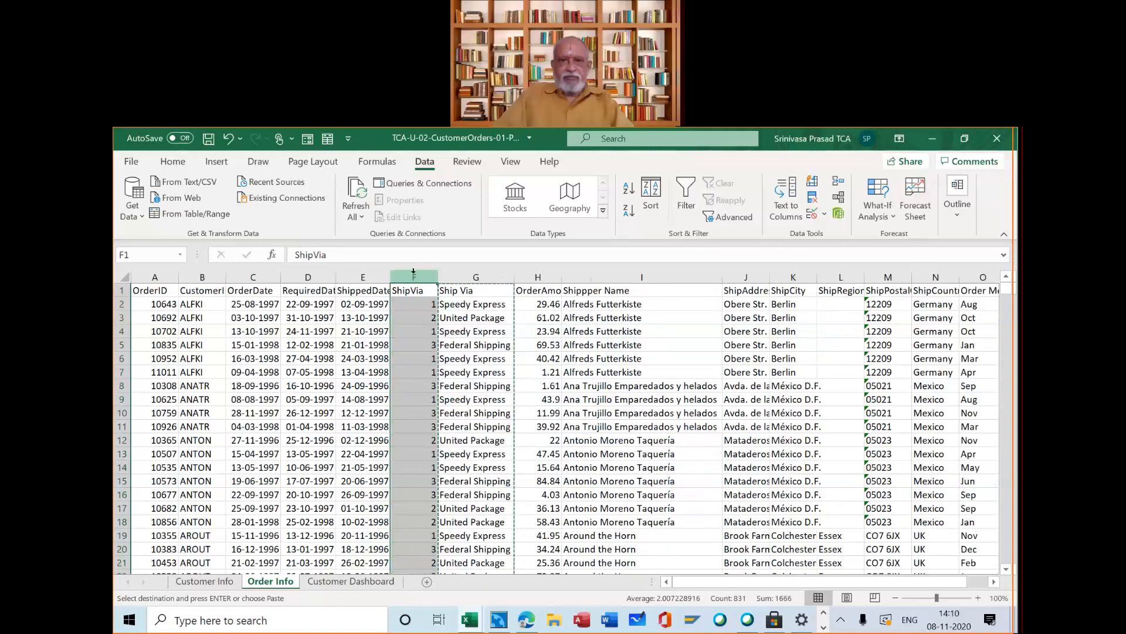
Step: Paste the copied Ship Via column as values over column F and delete the formula column G
right_click(417, 281)
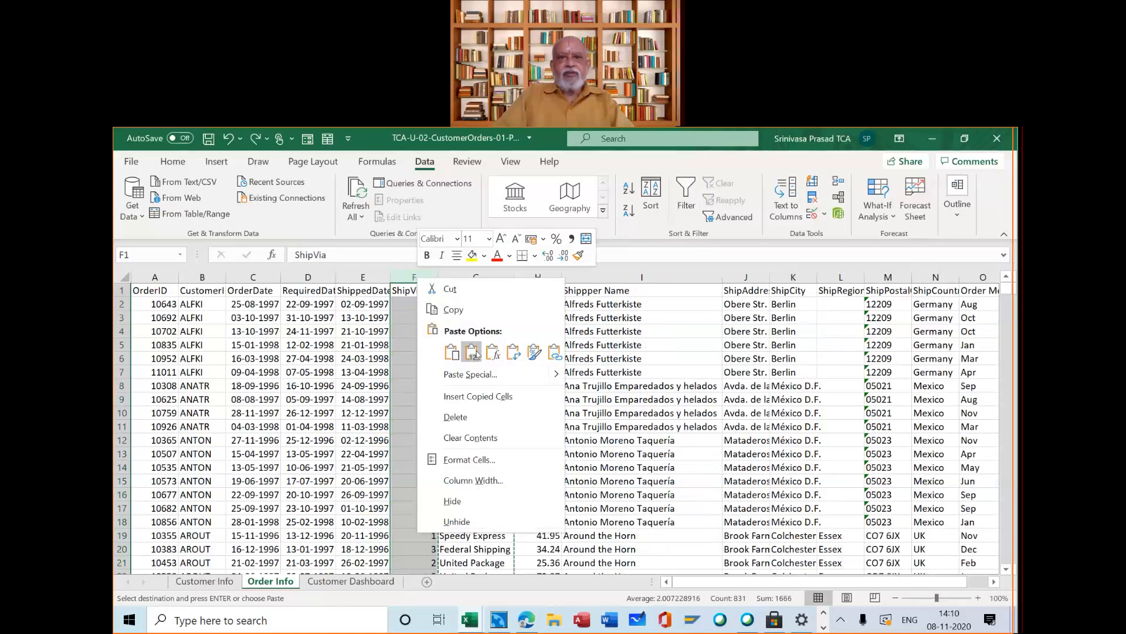
click(475, 352)
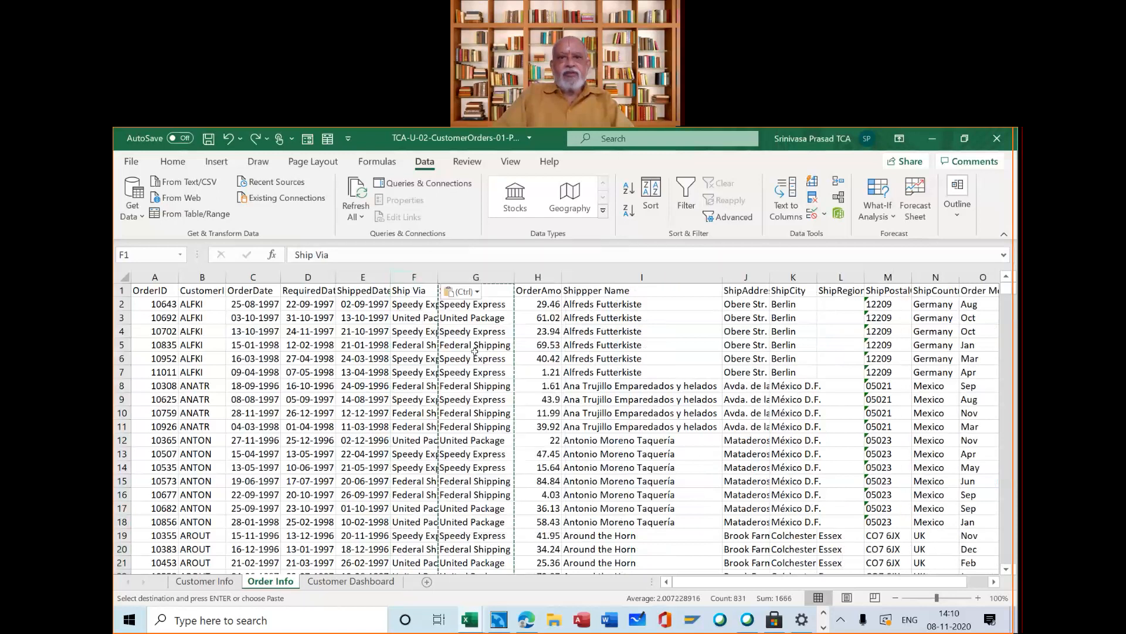
click(453, 305)
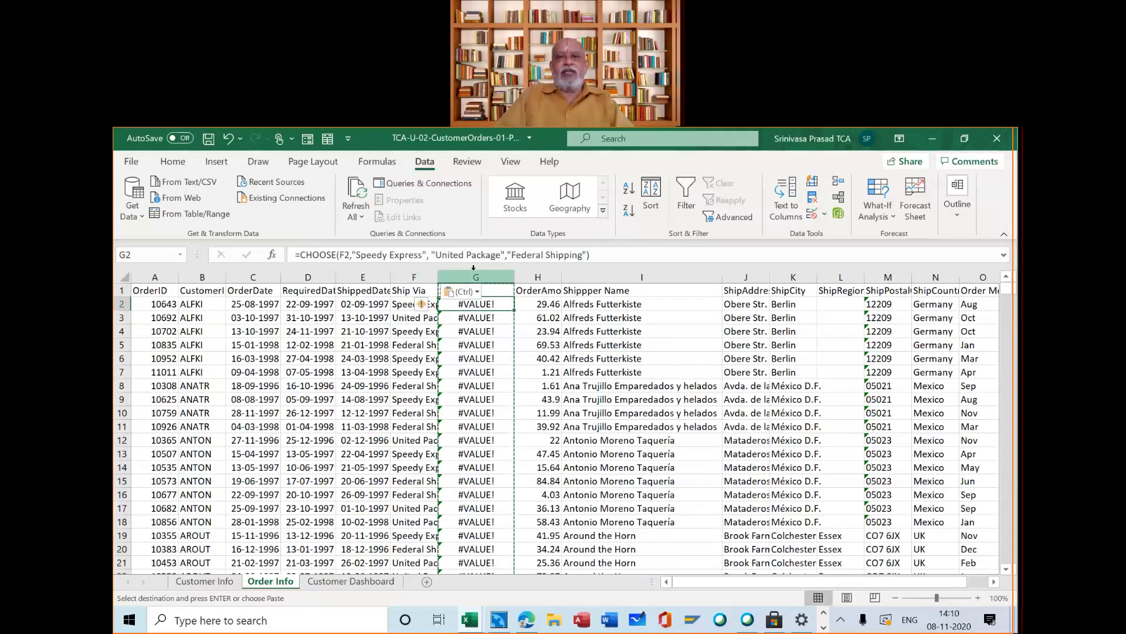
click(474, 267)
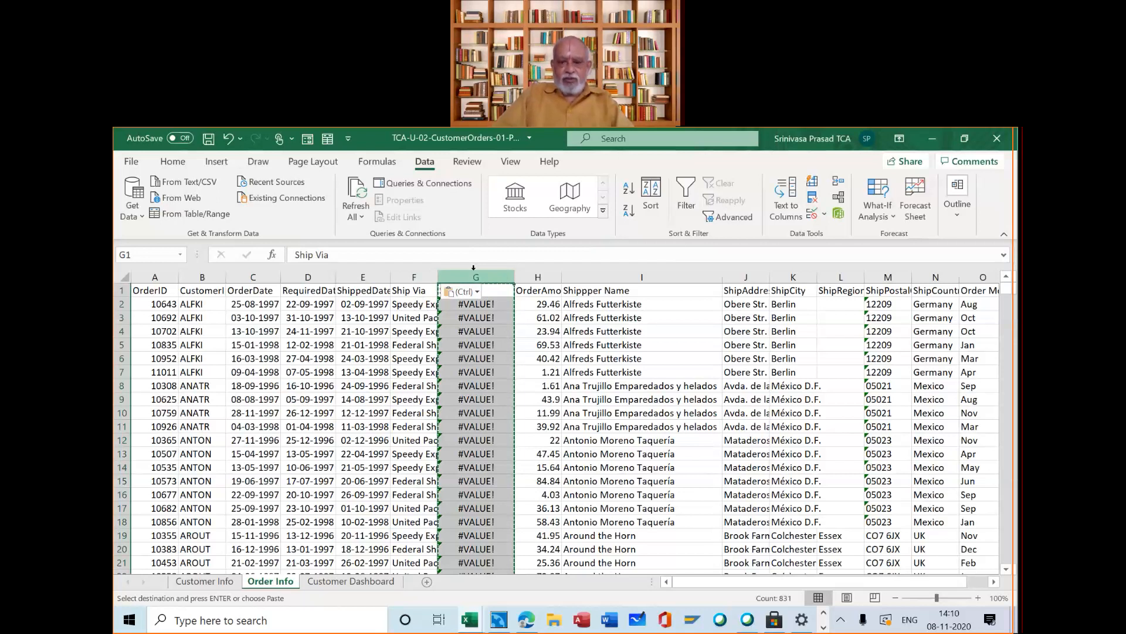
right_click(476, 276)
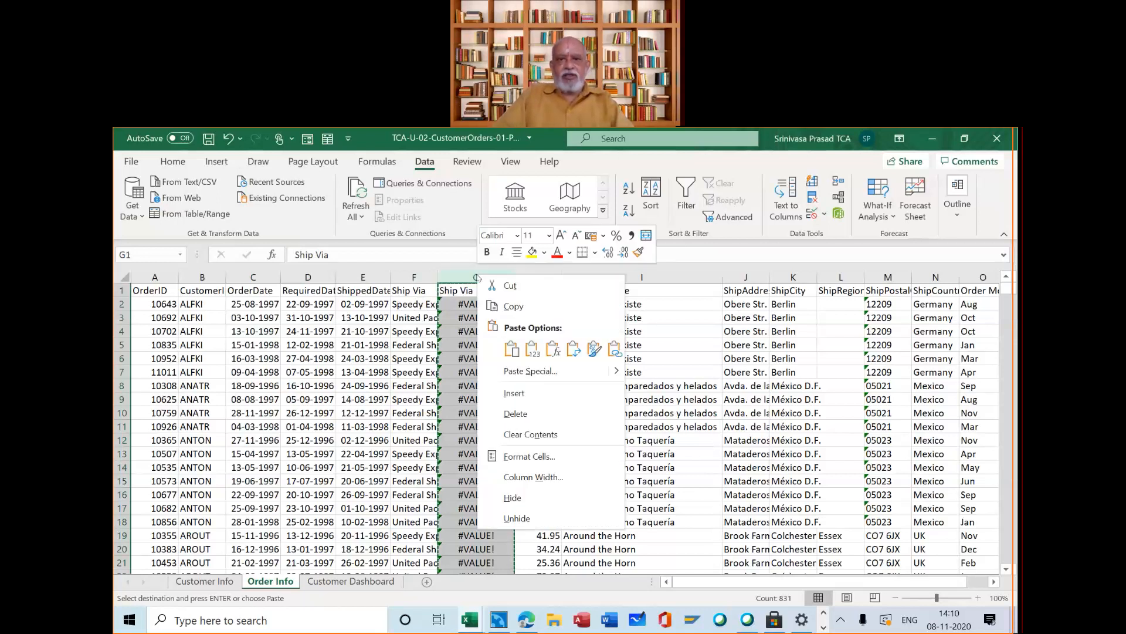
click(507, 415)
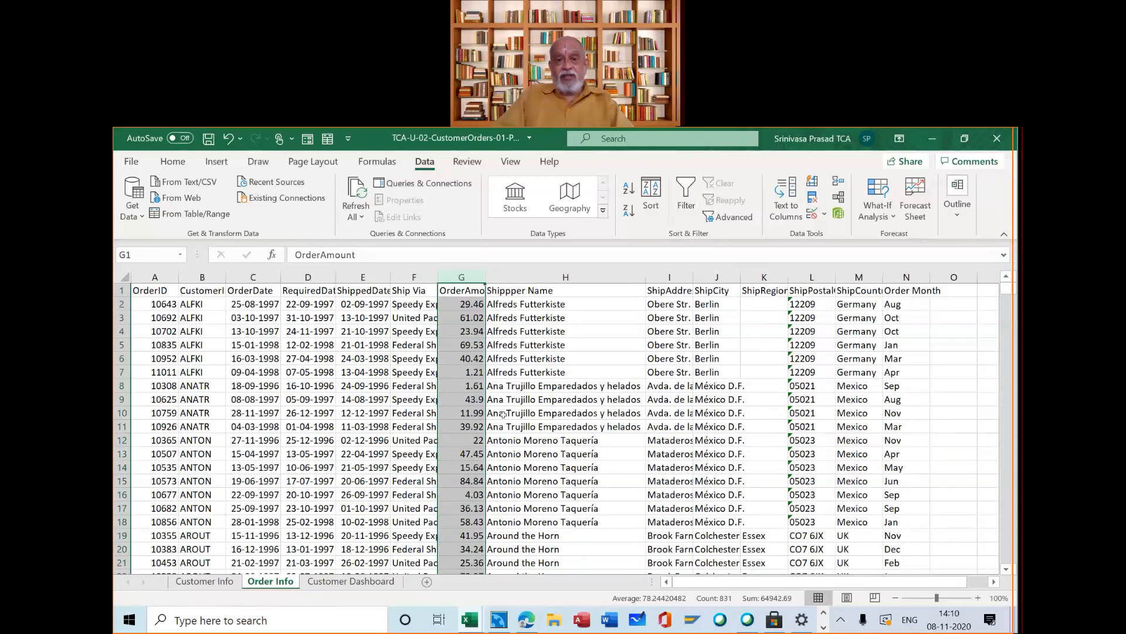
Step: Delete the ShipAddress through ShipCountry columns (I to M) from the Order Info sheet
click(373, 581)
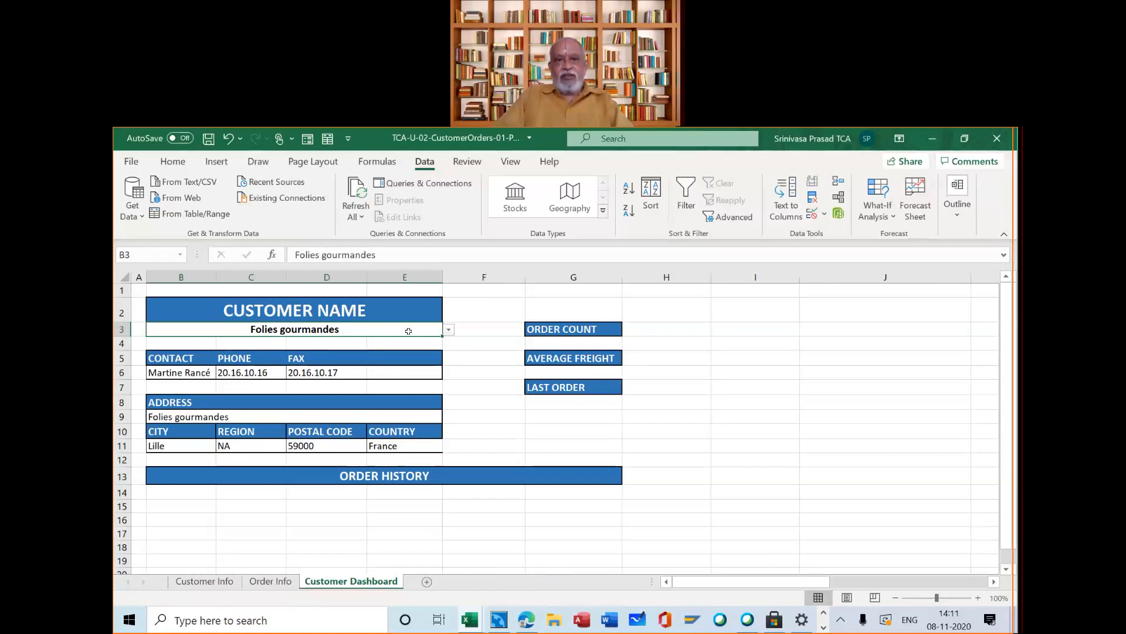
click(262, 580)
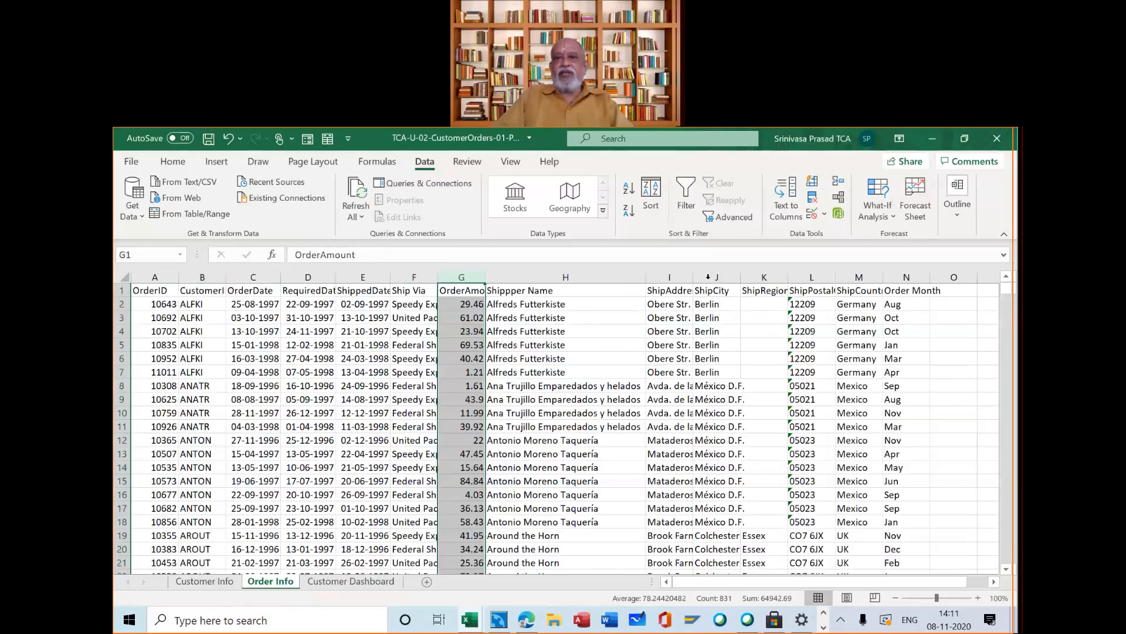
click(670, 275)
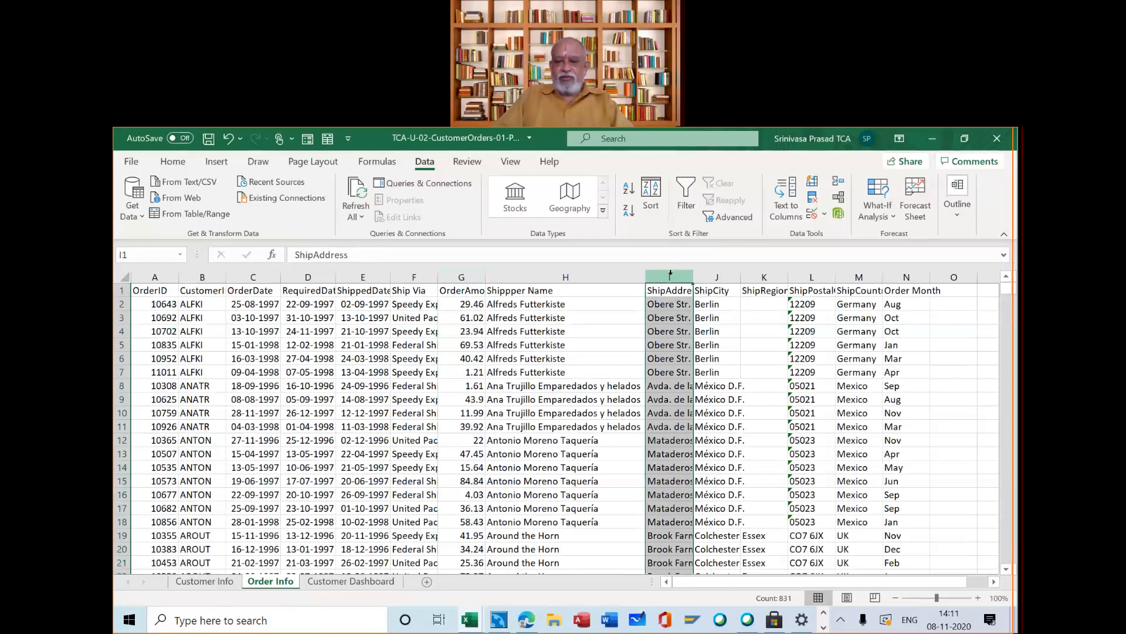
drag(670, 274, 859, 274)
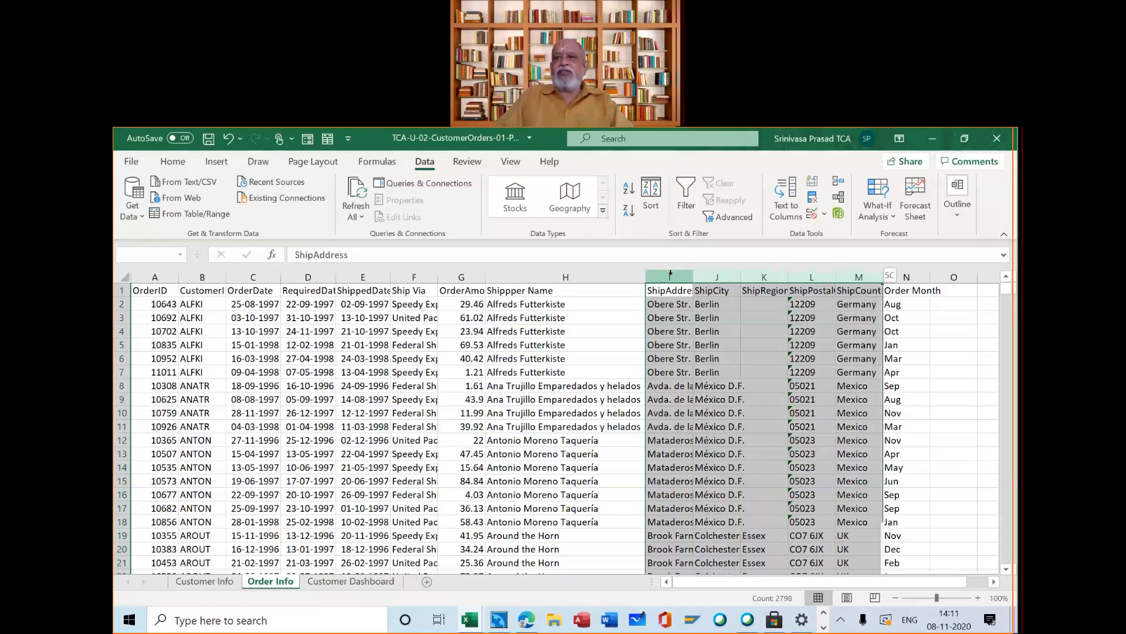
right_click(700, 306)
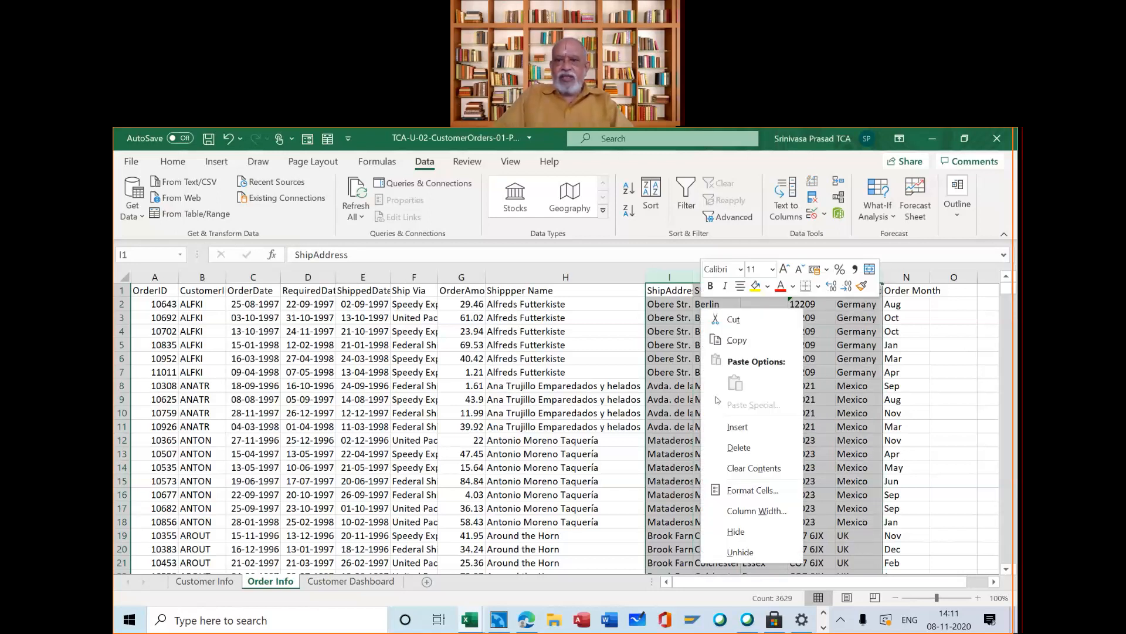
click(738, 447)
click(719, 447)
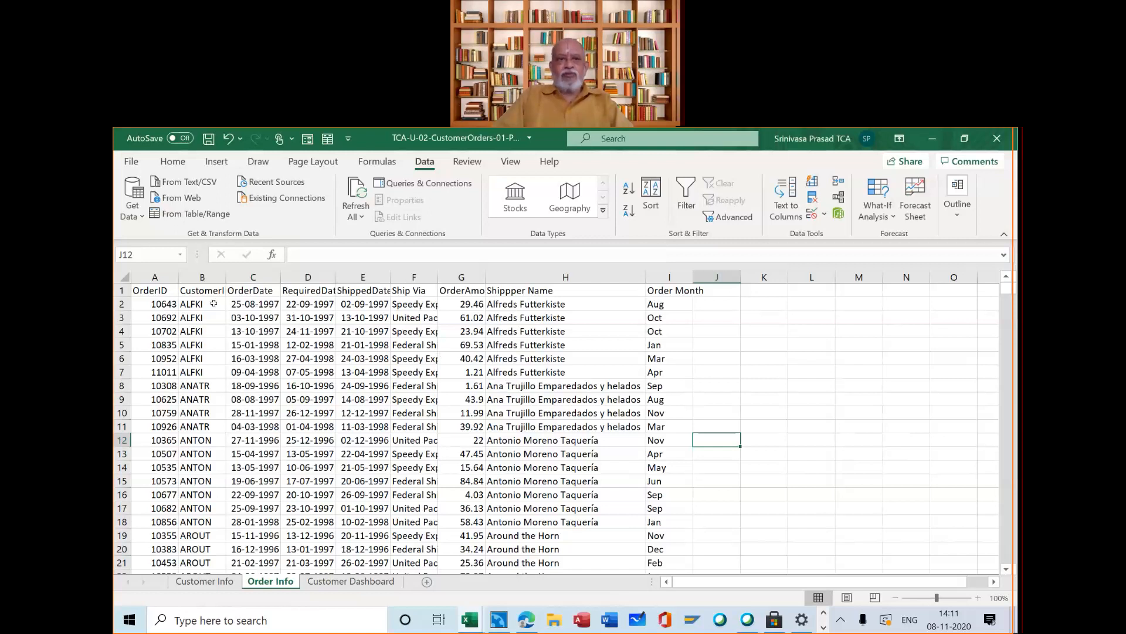
Step: Copy the whole order table with headers (A1 to I831) from the Order Info sheet and paste it at B14 of the Customer Dashboard
click(150, 288)
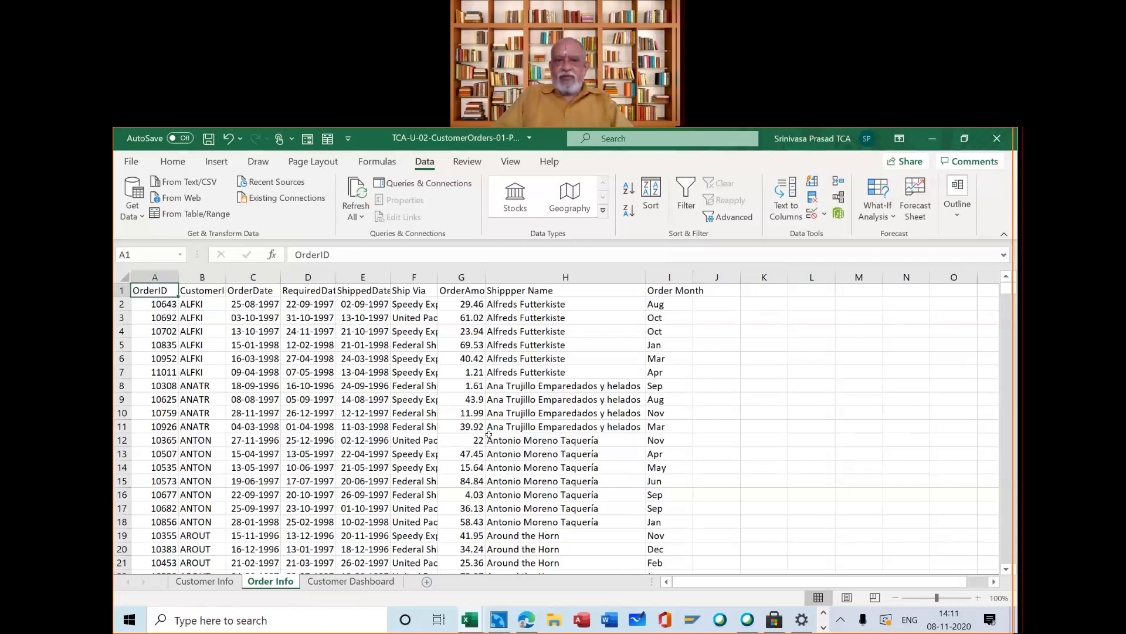
key(ctrl+shift+Down)
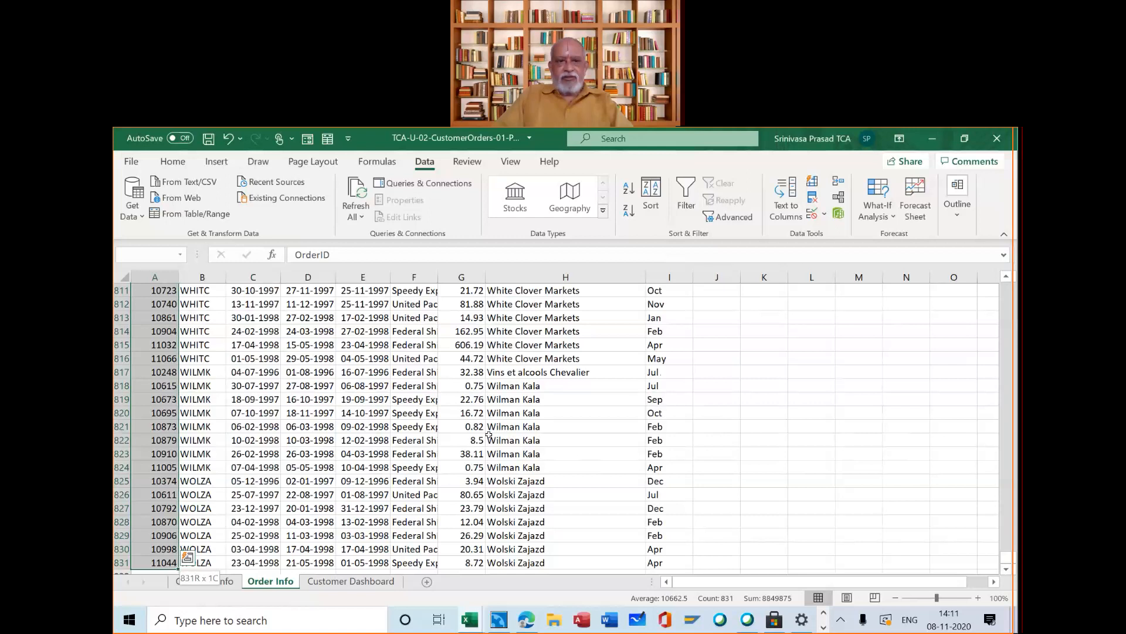
shift+click(672, 562)
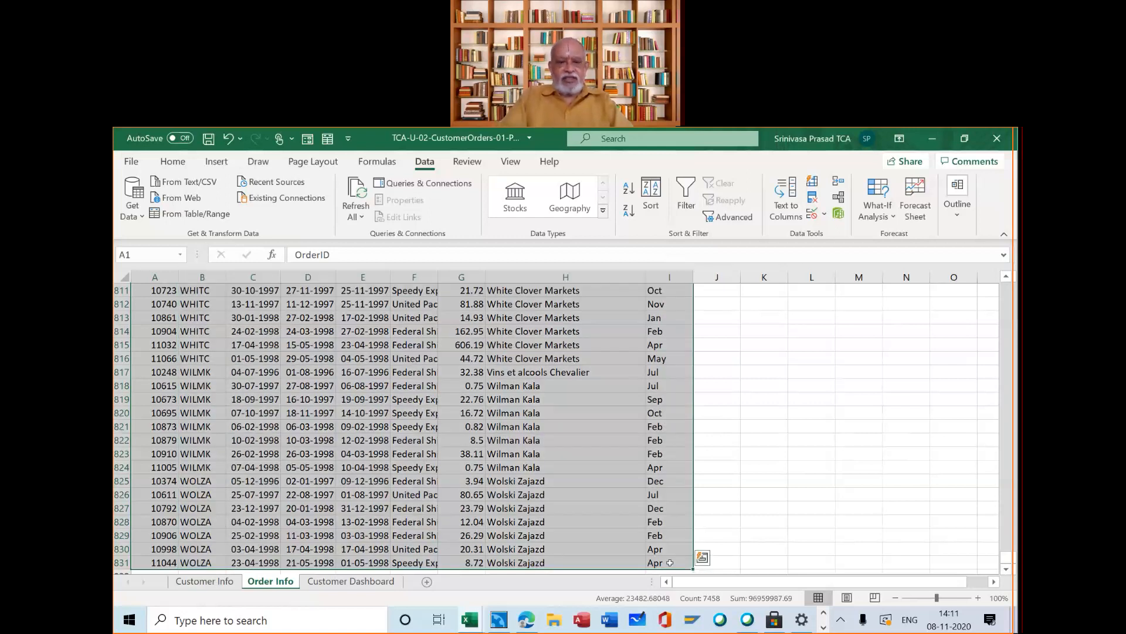
key(ctrl+c)
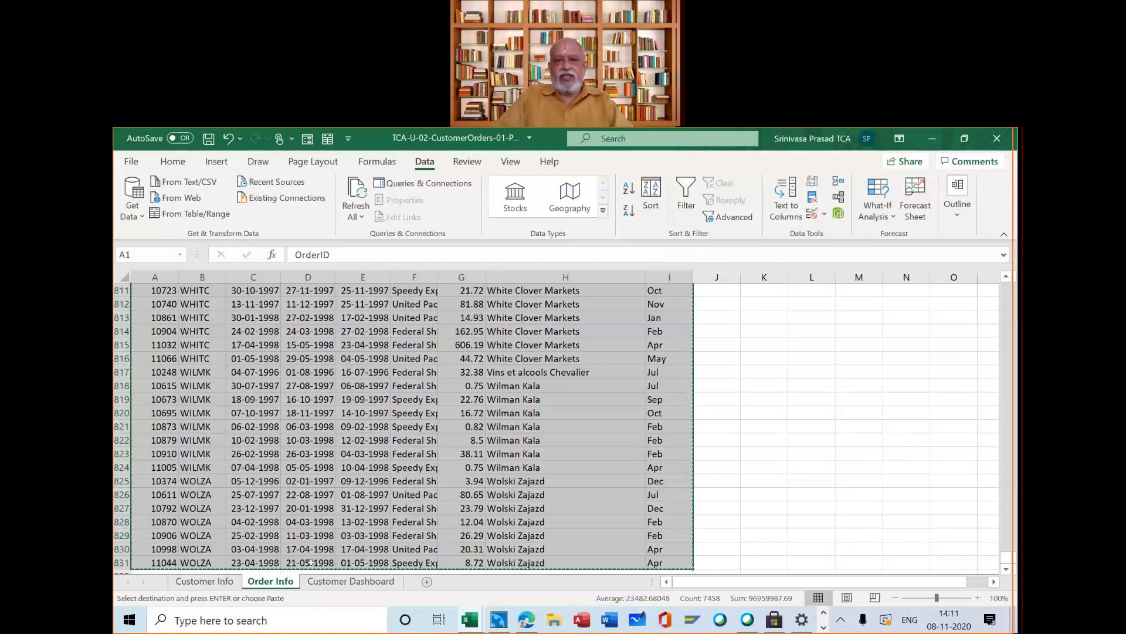
click(346, 581)
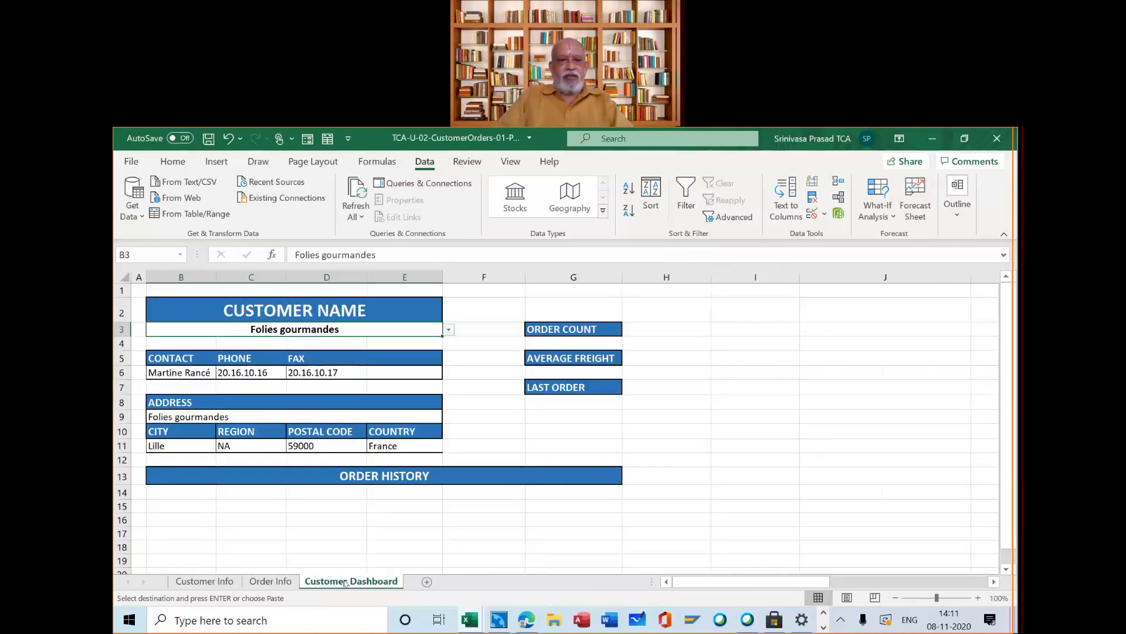
click(185, 489)
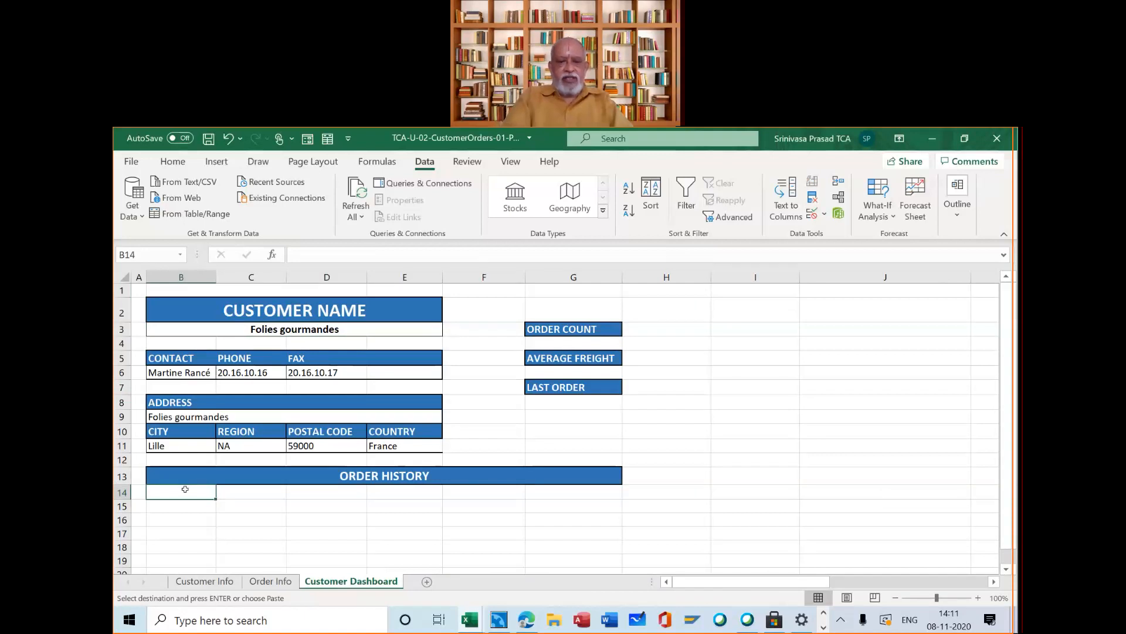
key(ctrl+v)
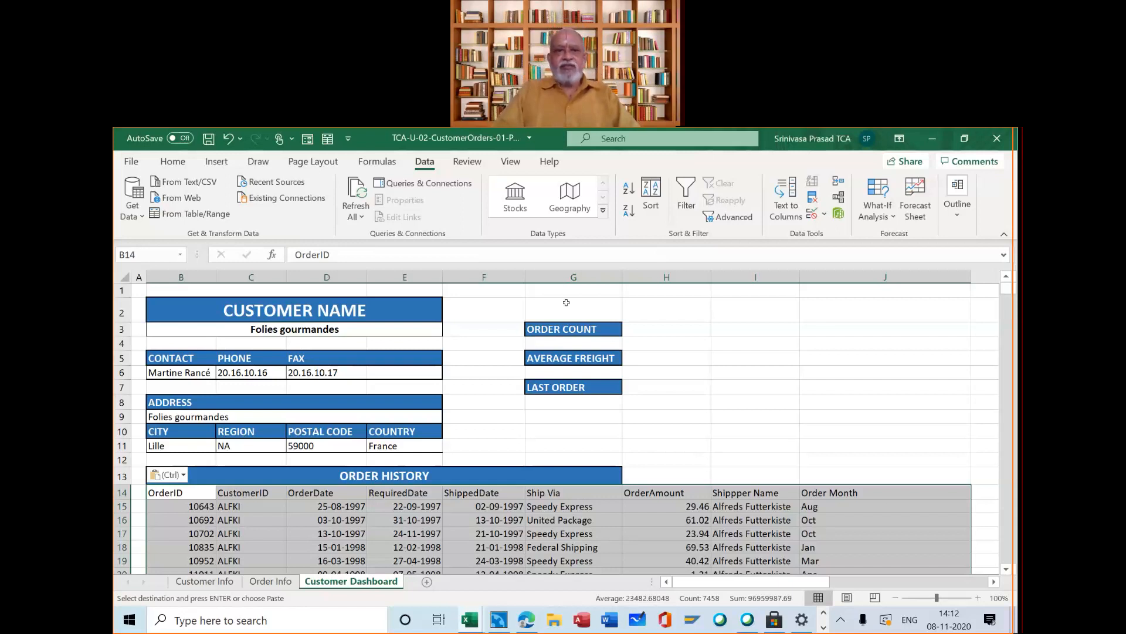
Step: Look through the pasted order rows under Order History to see which customers they cover
click(394, 528)
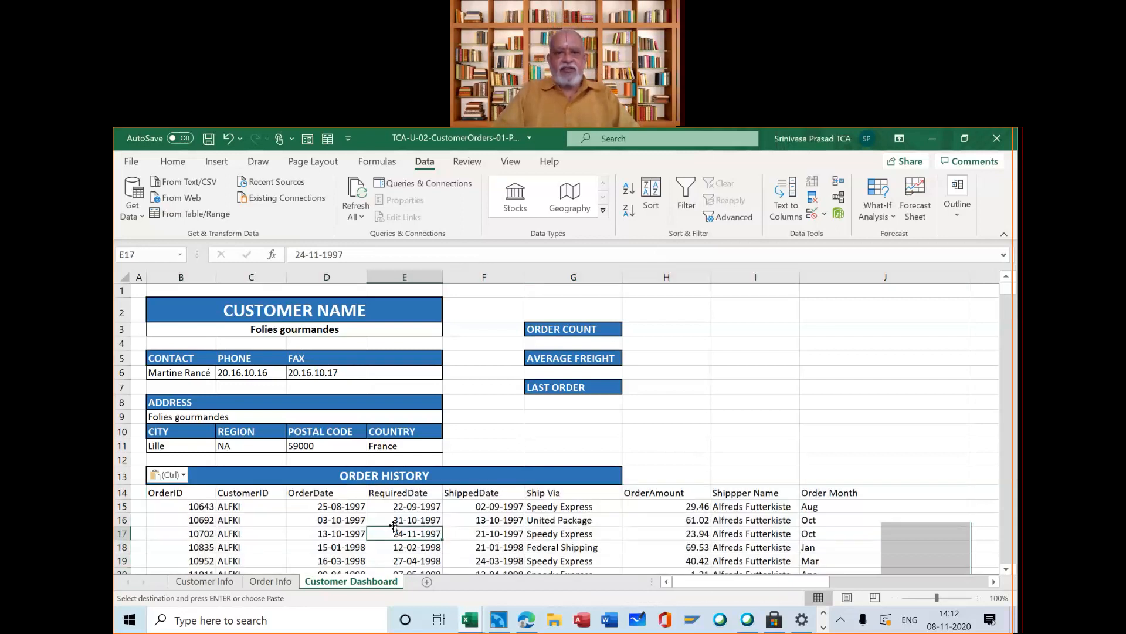
scroll(393, 526, down, 8)
scroll(393, 525, down, 1)
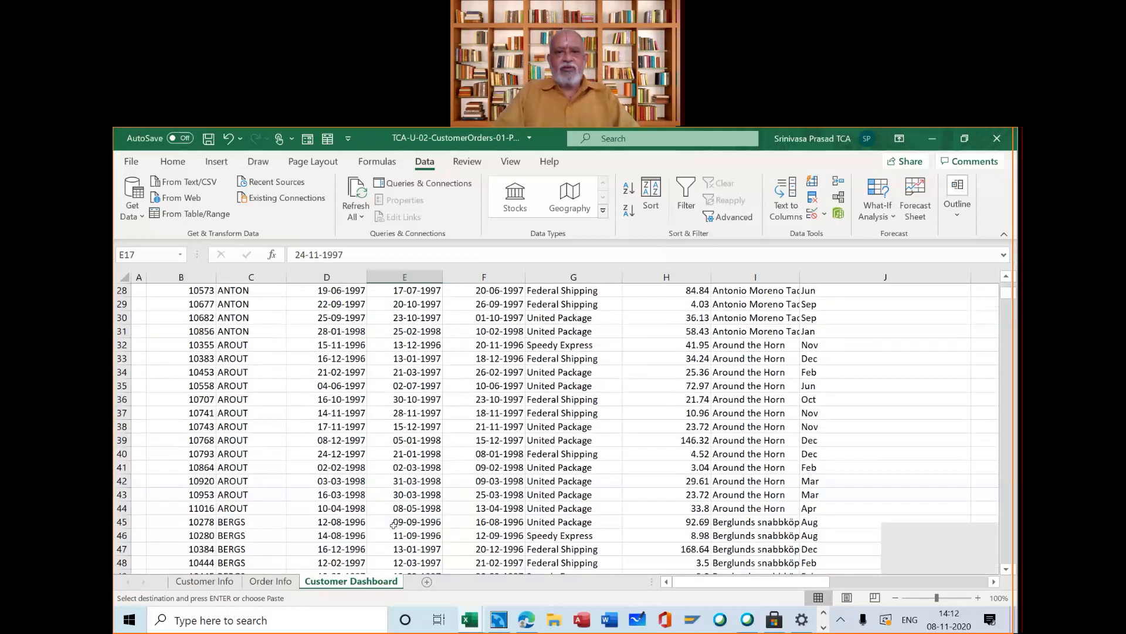
scroll(393, 525, down, 12)
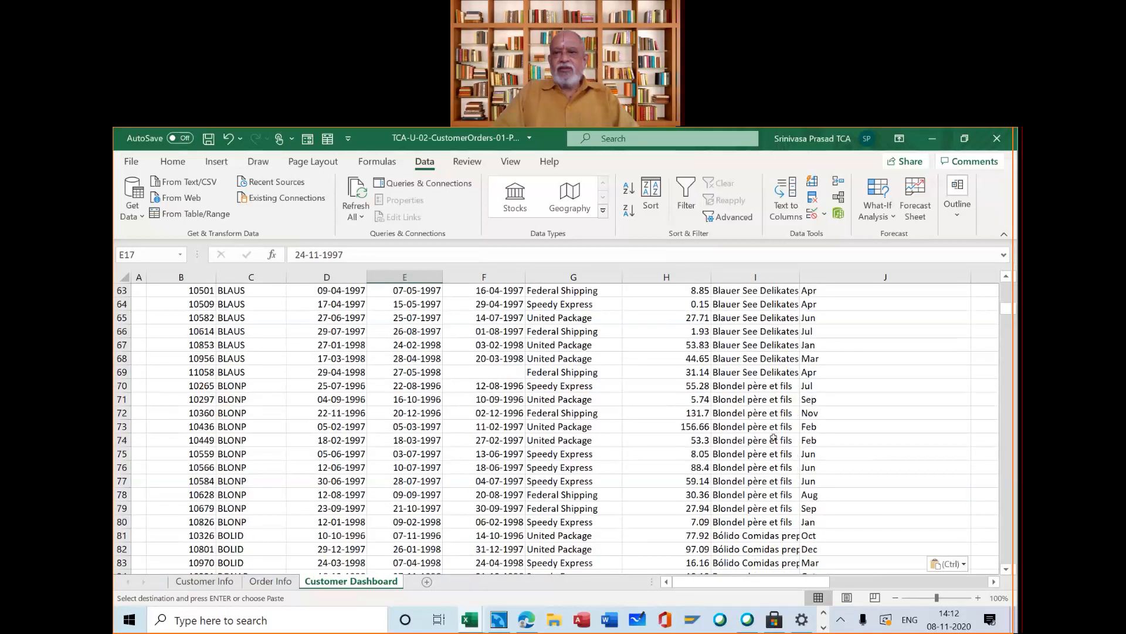
scroll(706, 508, down, 4)
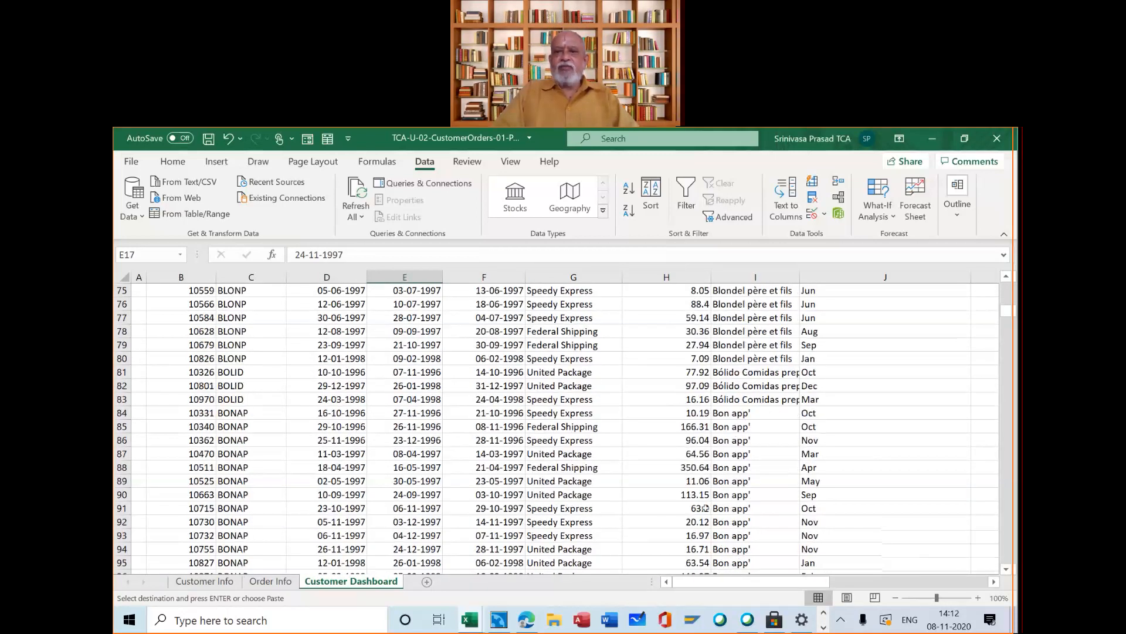
scroll(705, 508, down, 4)
scroll(705, 508, down, 4)
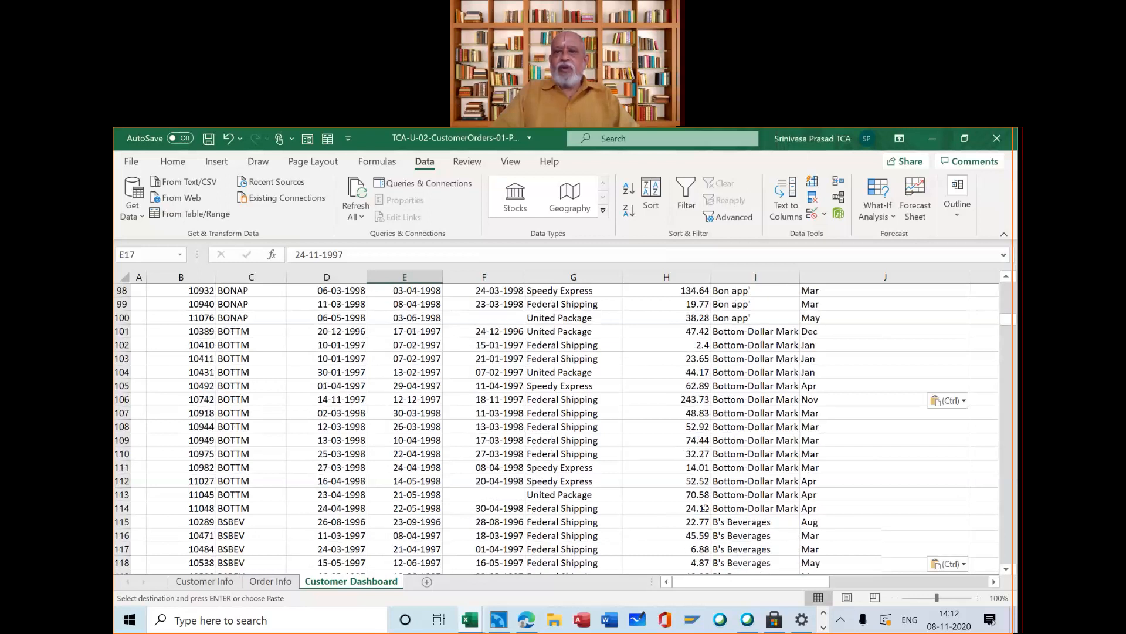
scroll(705, 508, down, 8)
scroll(705, 508, up, 19)
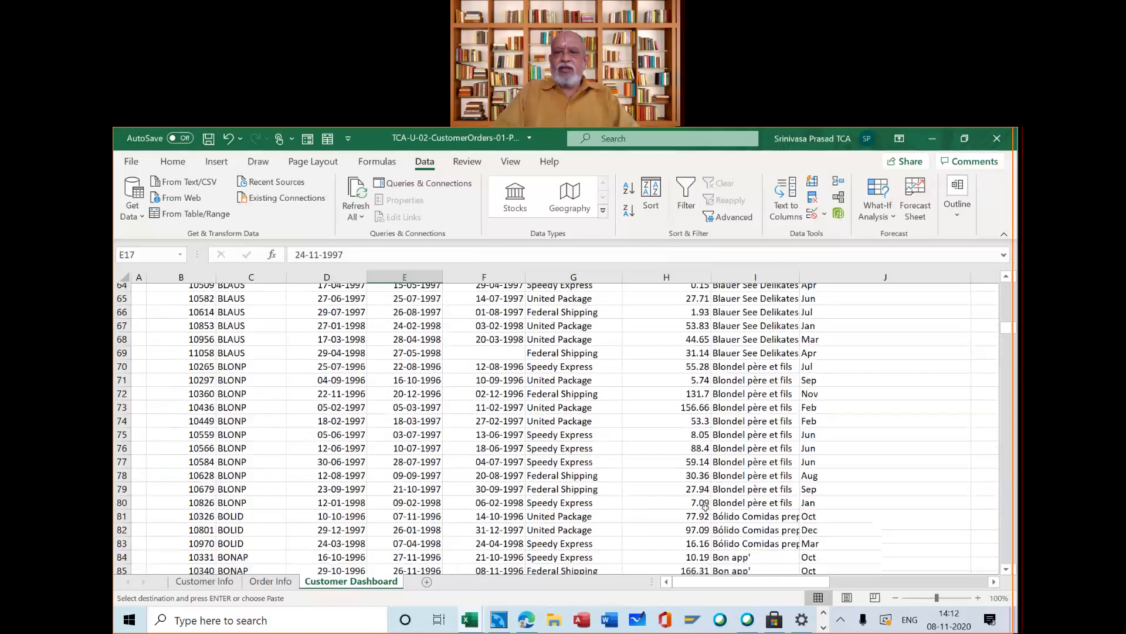
scroll(504, 346, up, 20)
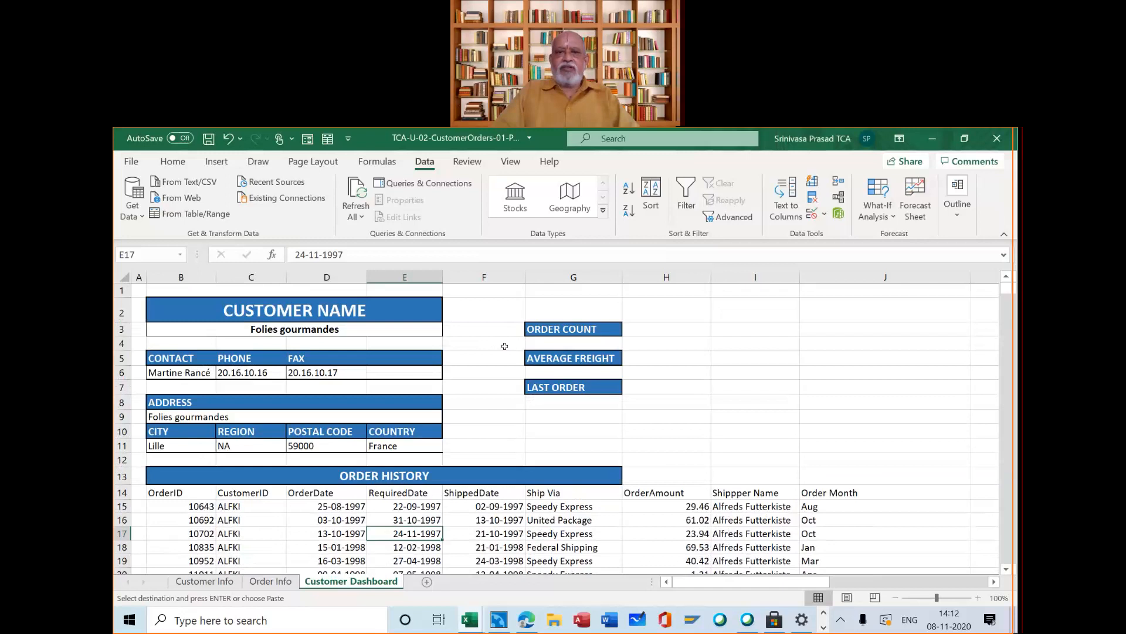
Step: Choose Around the Horn as the dashboard's customer name and check the order history rows against it
click(413, 333)
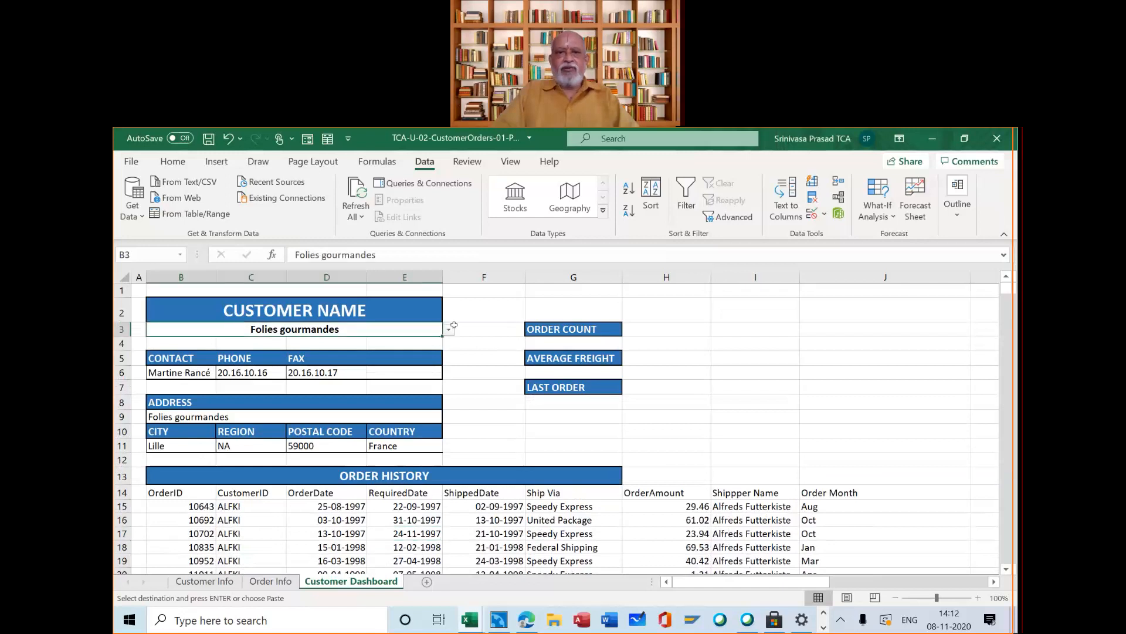
click(448, 332)
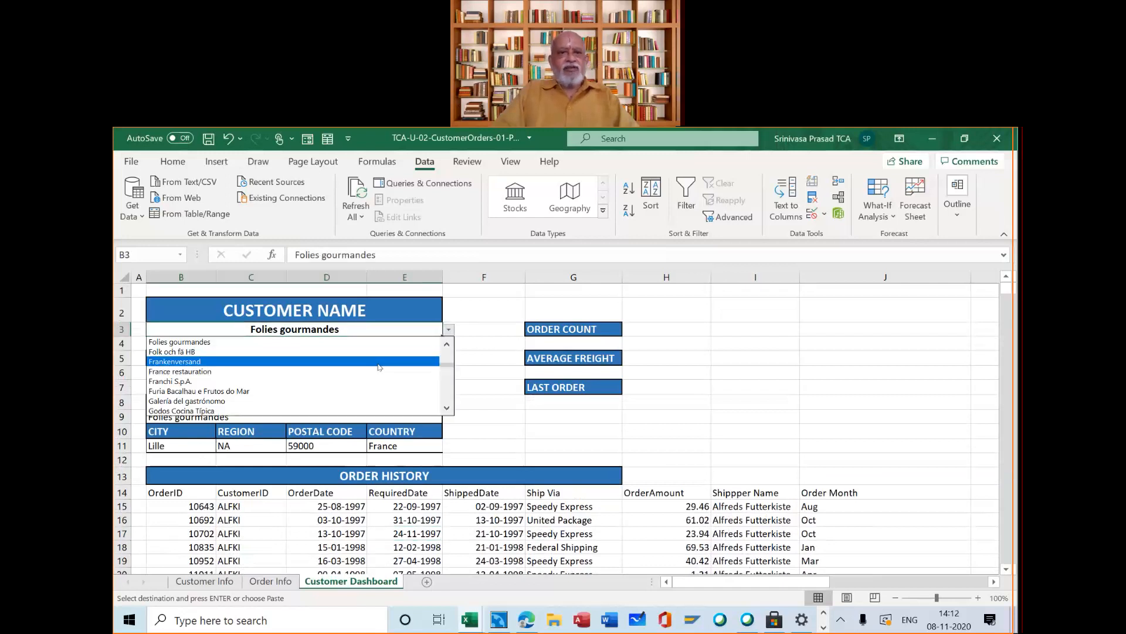
click(451, 356)
scroll(304, 389, up, 5)
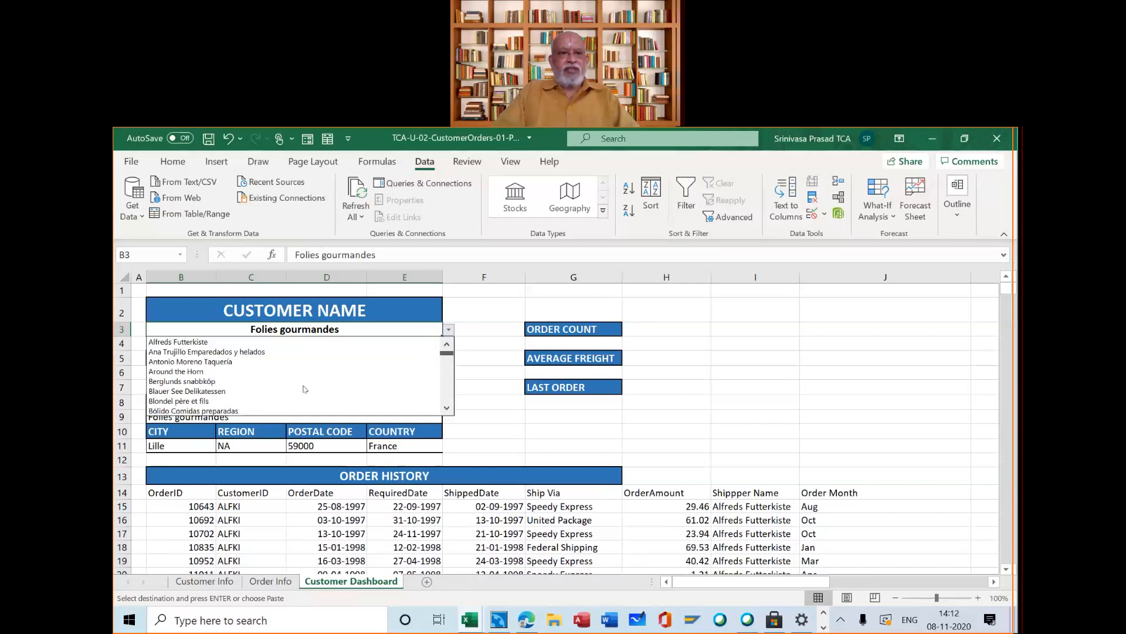
click(263, 372)
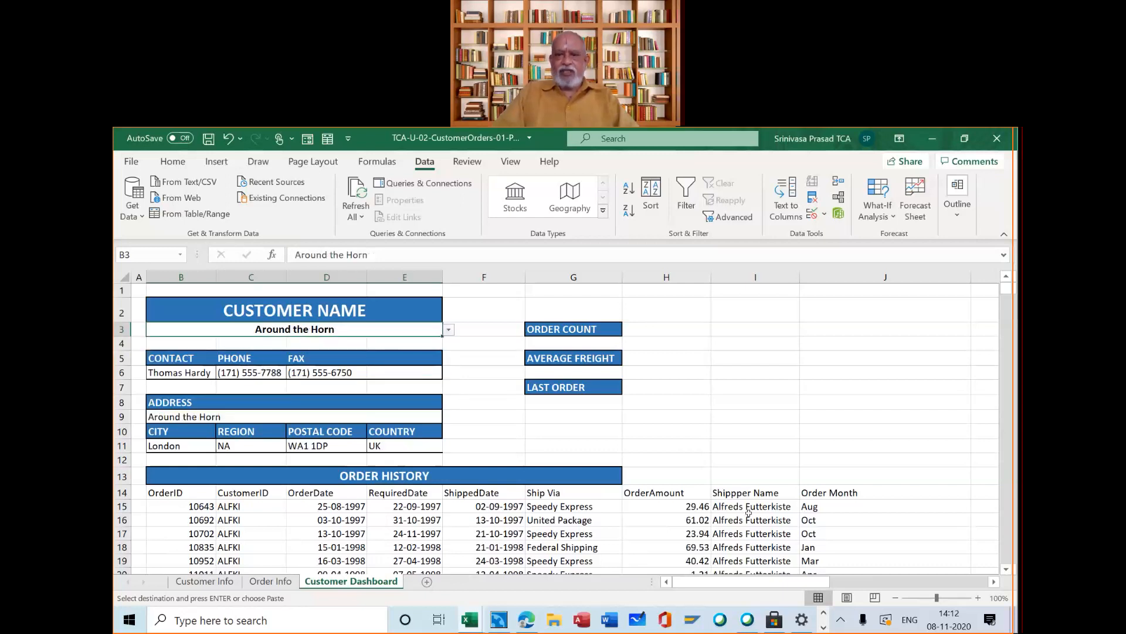
scroll(740, 540, down, 1)
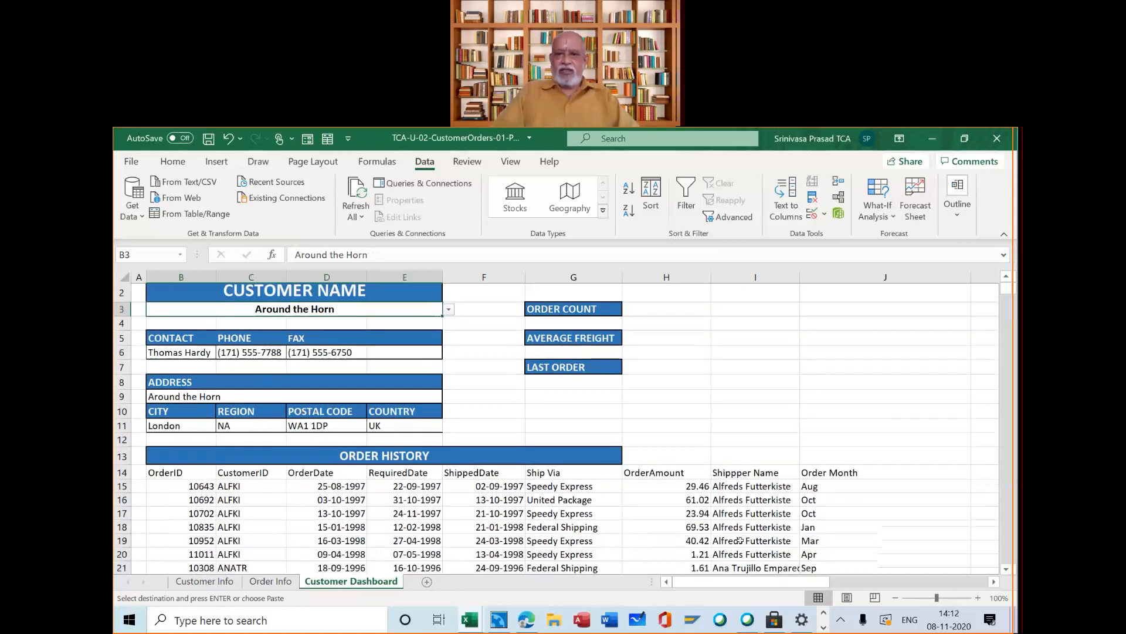
scroll(741, 540, down, 3)
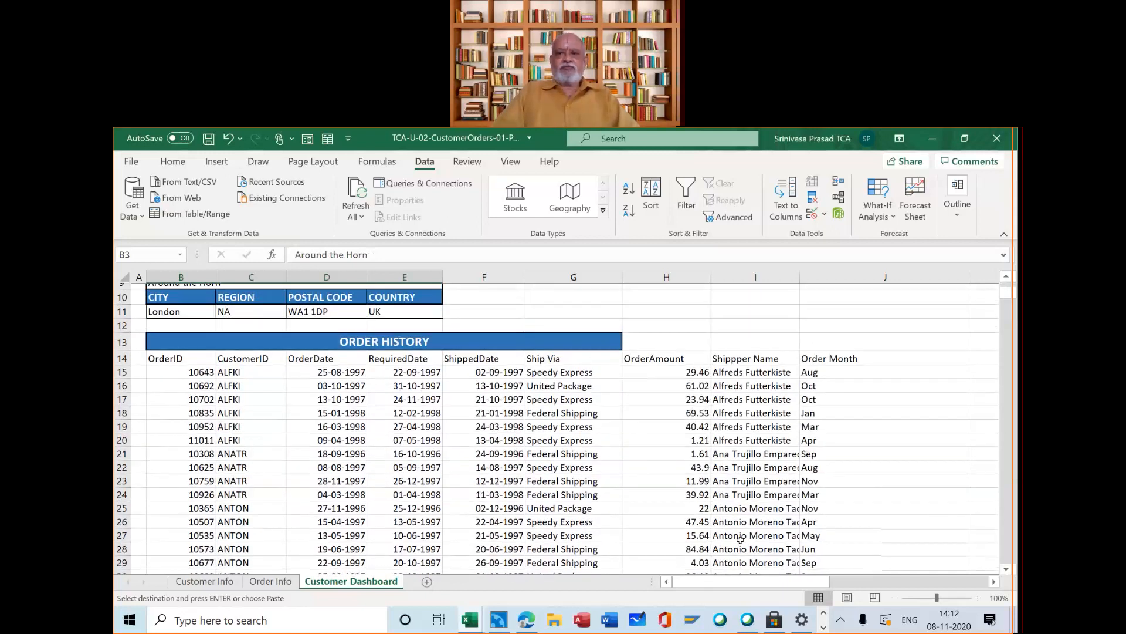
scroll(740, 541, up, 1)
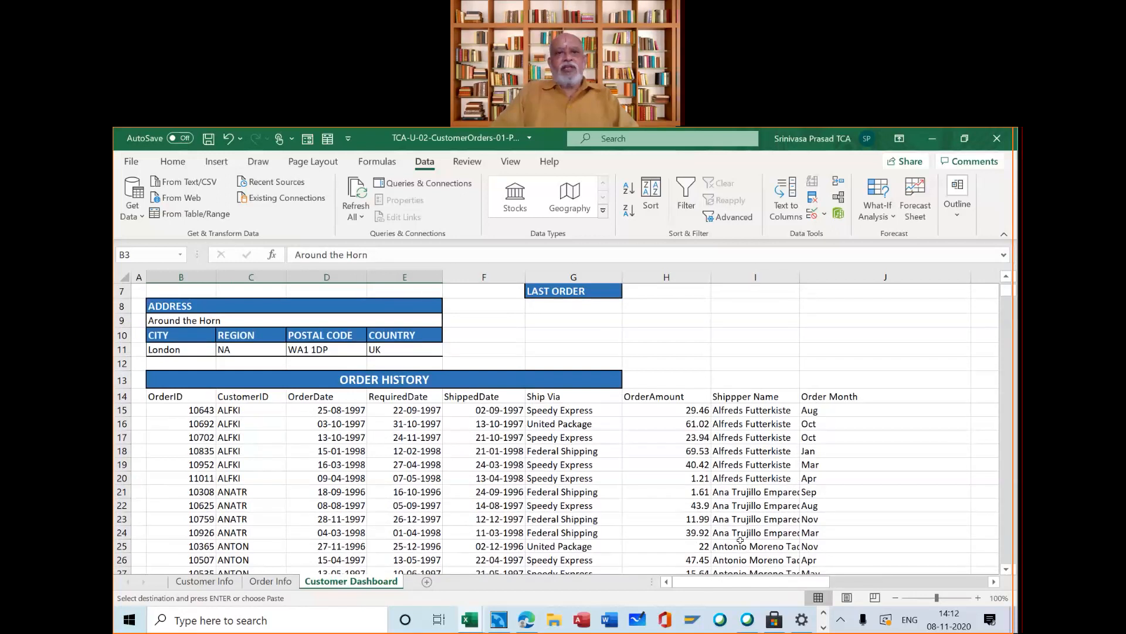
scroll(740, 540, up, 2)
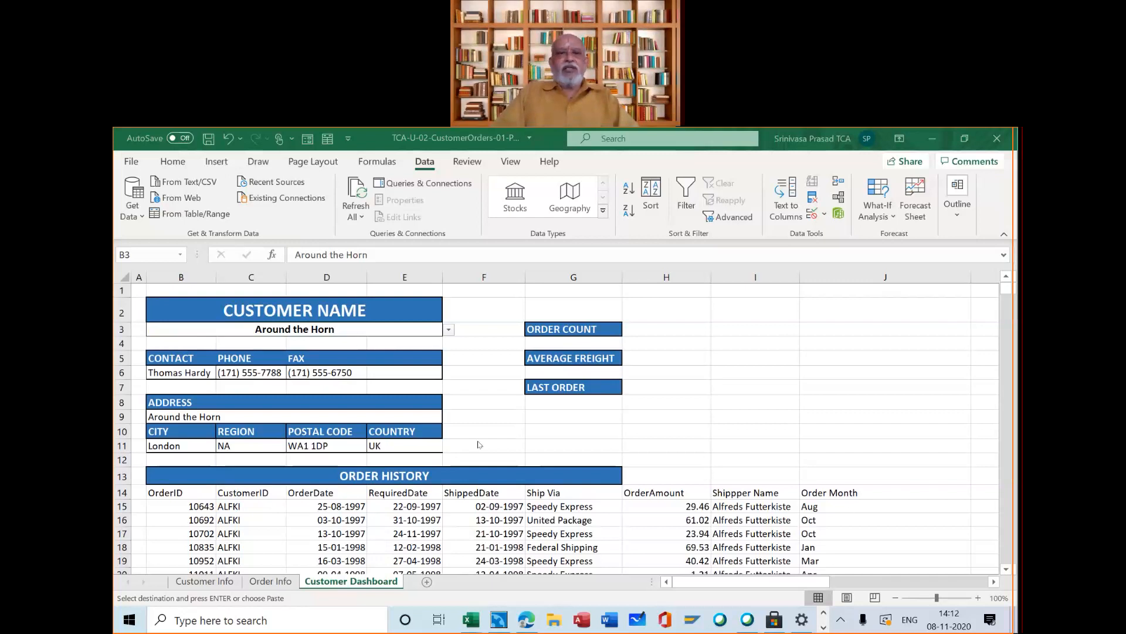
Step: Rename the Shippper Name header in I14 of the order history to Customer Name
click(311, 319)
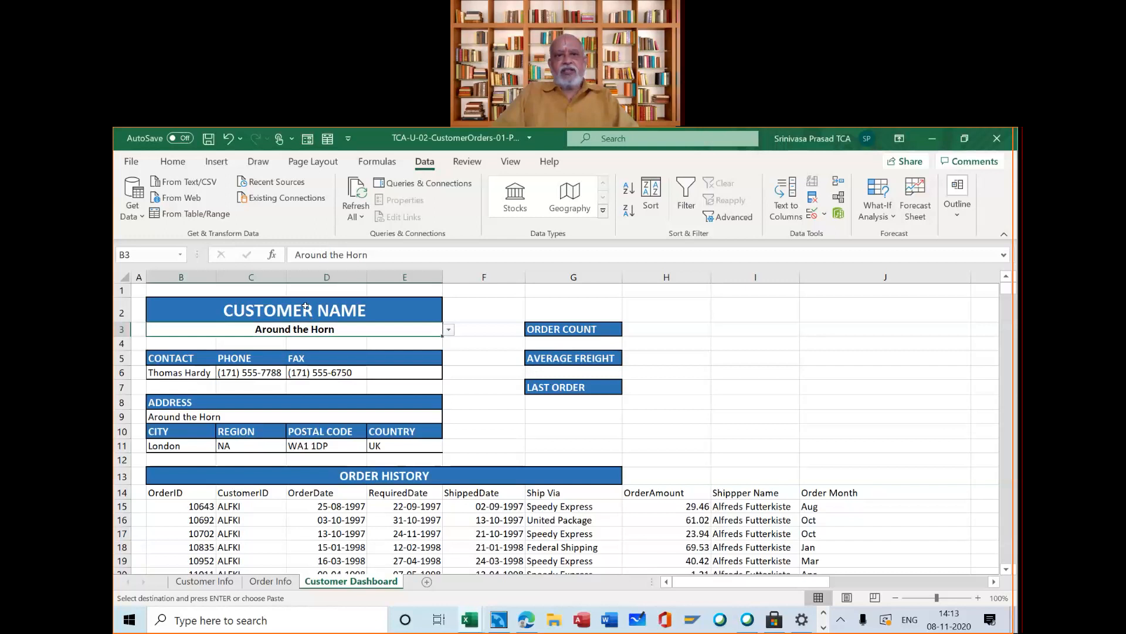
click(726, 493)
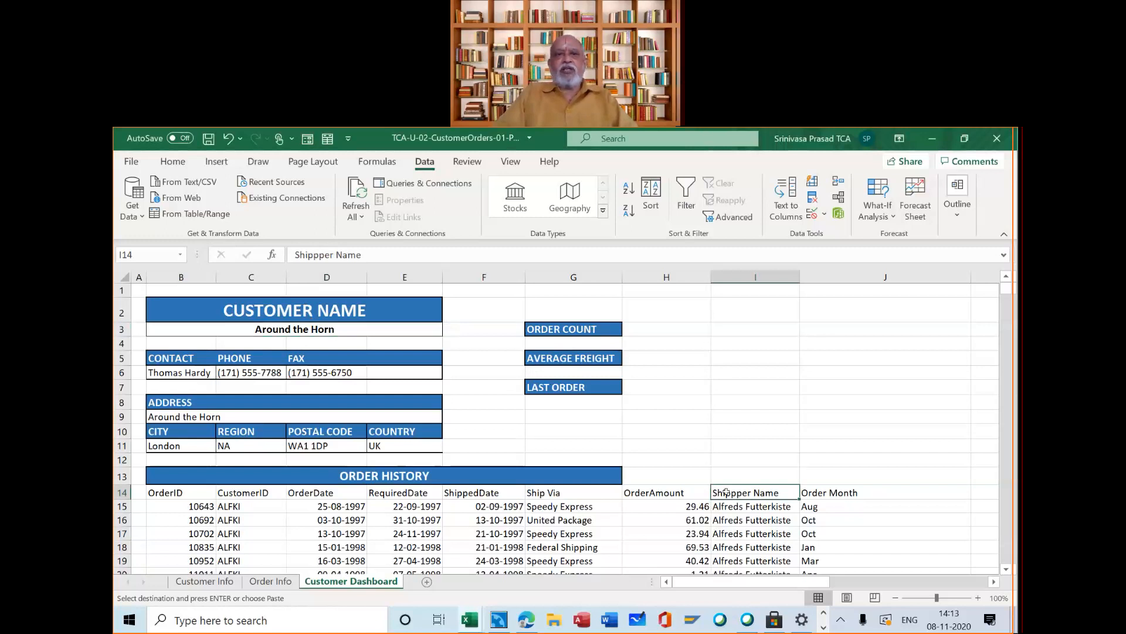
click(331, 255)
key(BackSpace)
key(BackSpace)
key(BackSpace)
key(BackSpace)
key(BackSpace)
key(BackSpace)
key(BackSpace)
key(BackSpace)
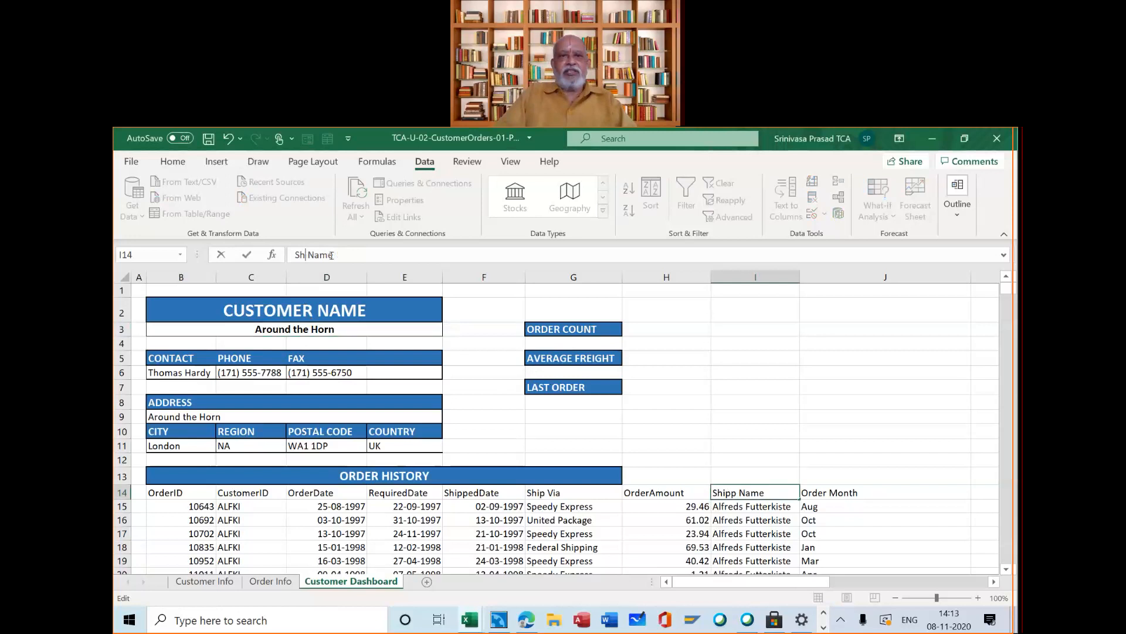
text(Custome)
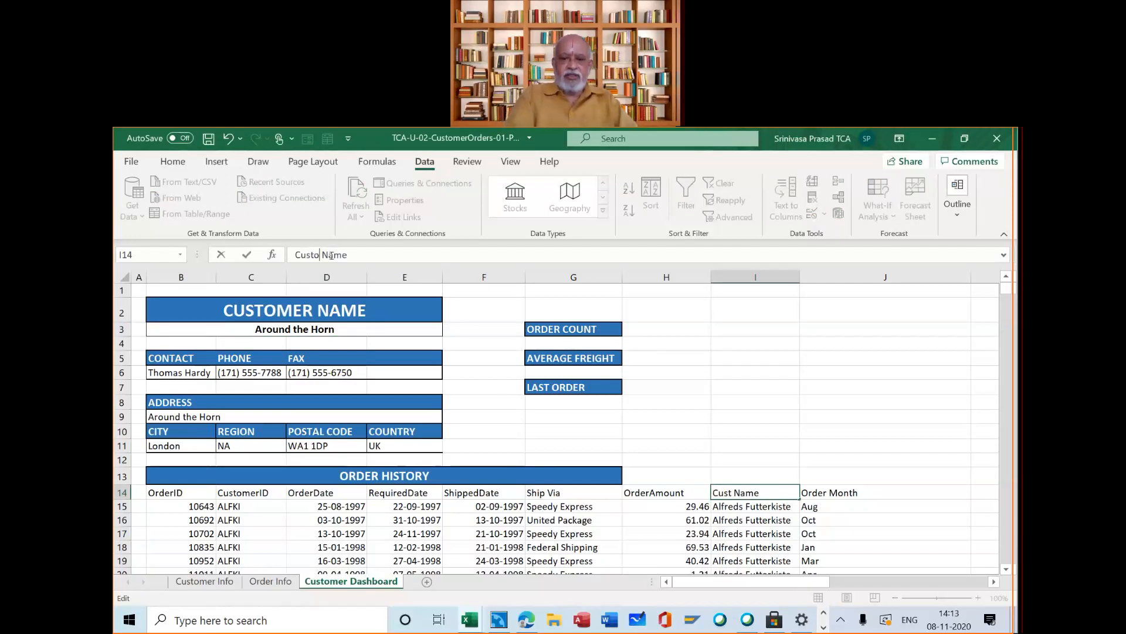
text(r)
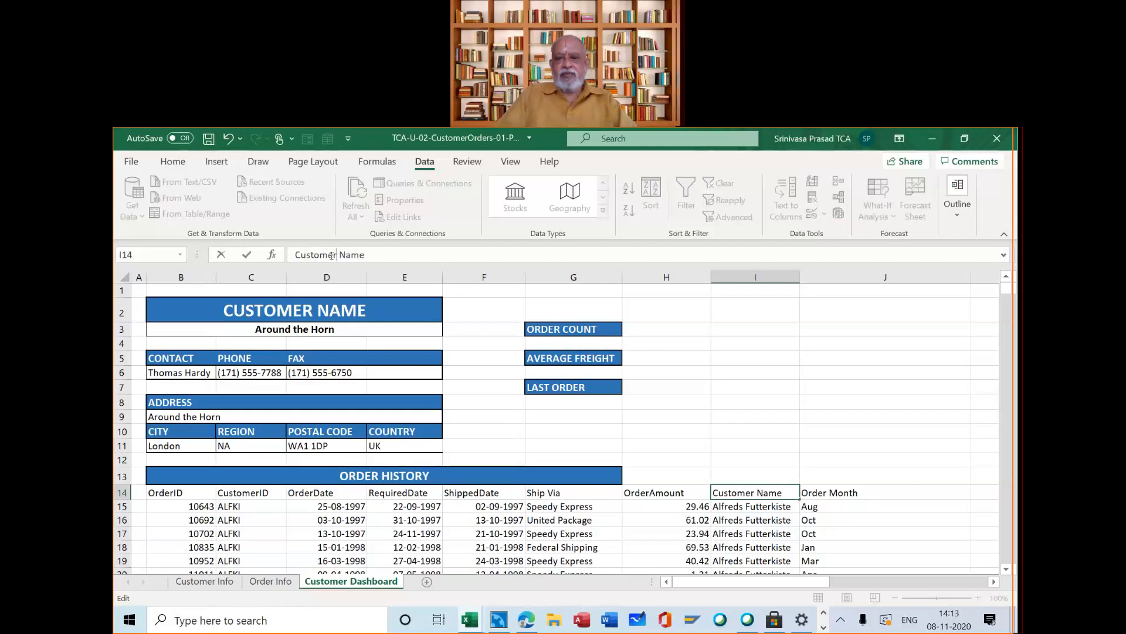
key(Tab)
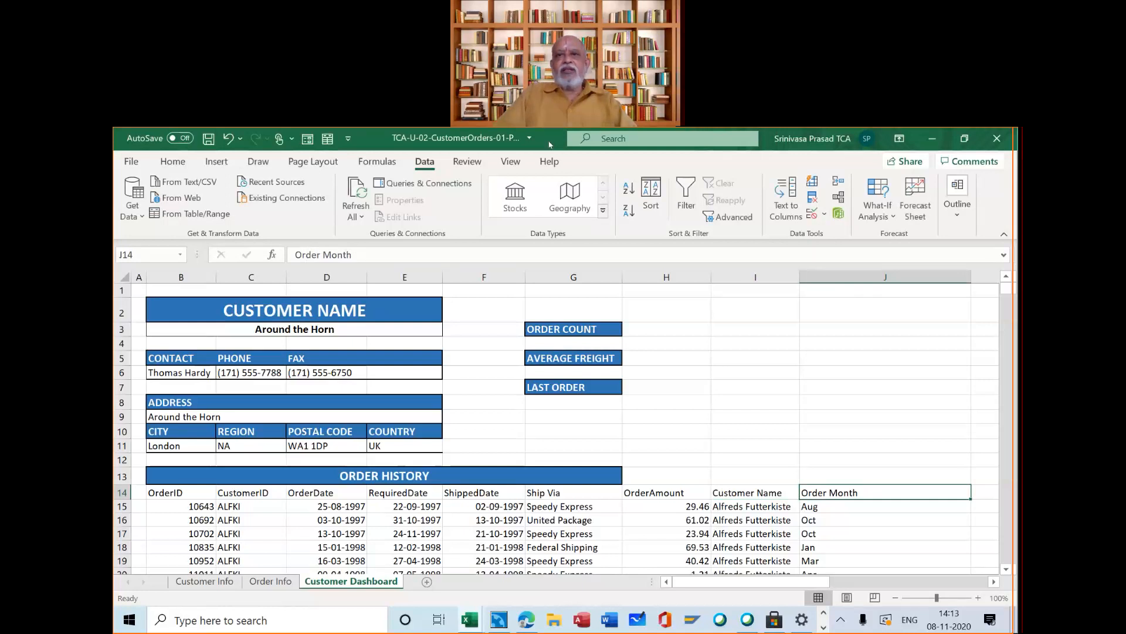
click(670, 386)
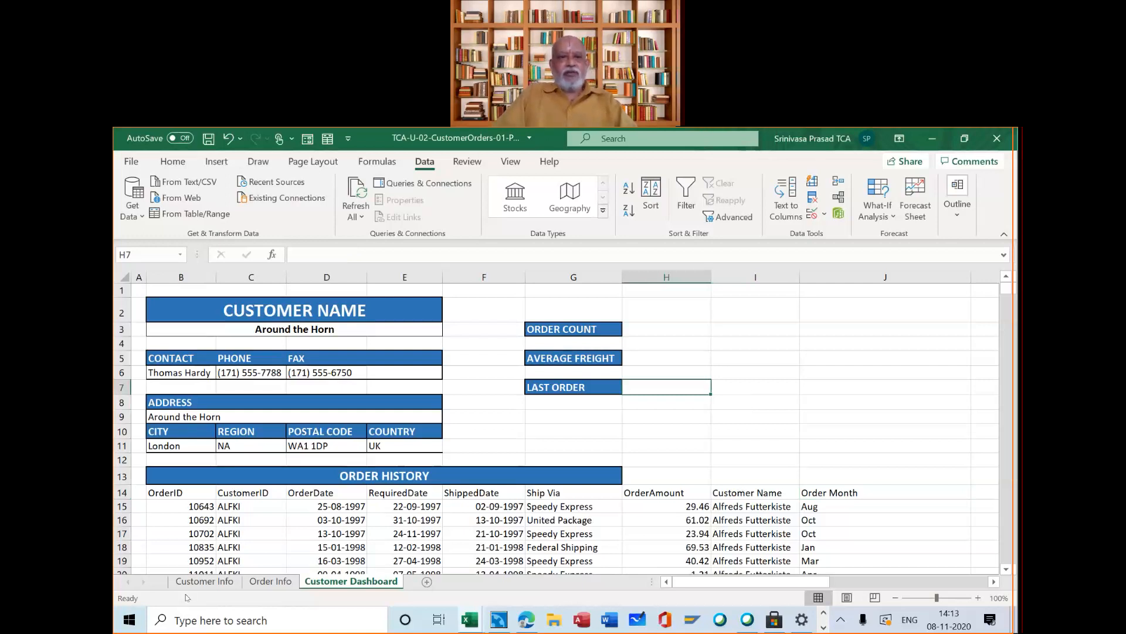
click(196, 504)
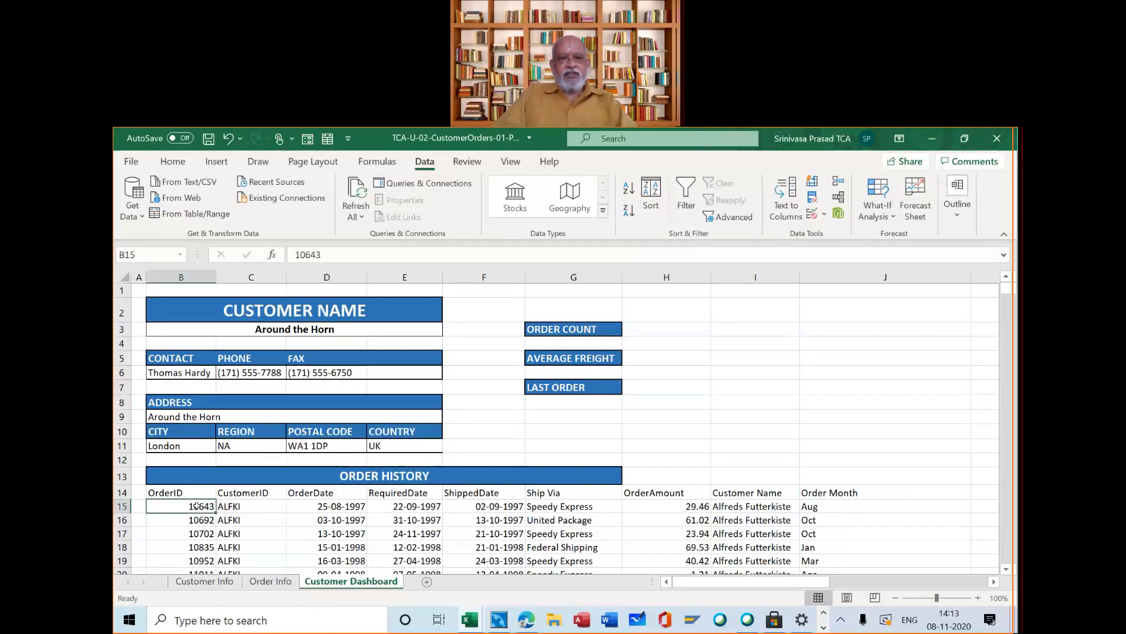
key(ctrl+a)
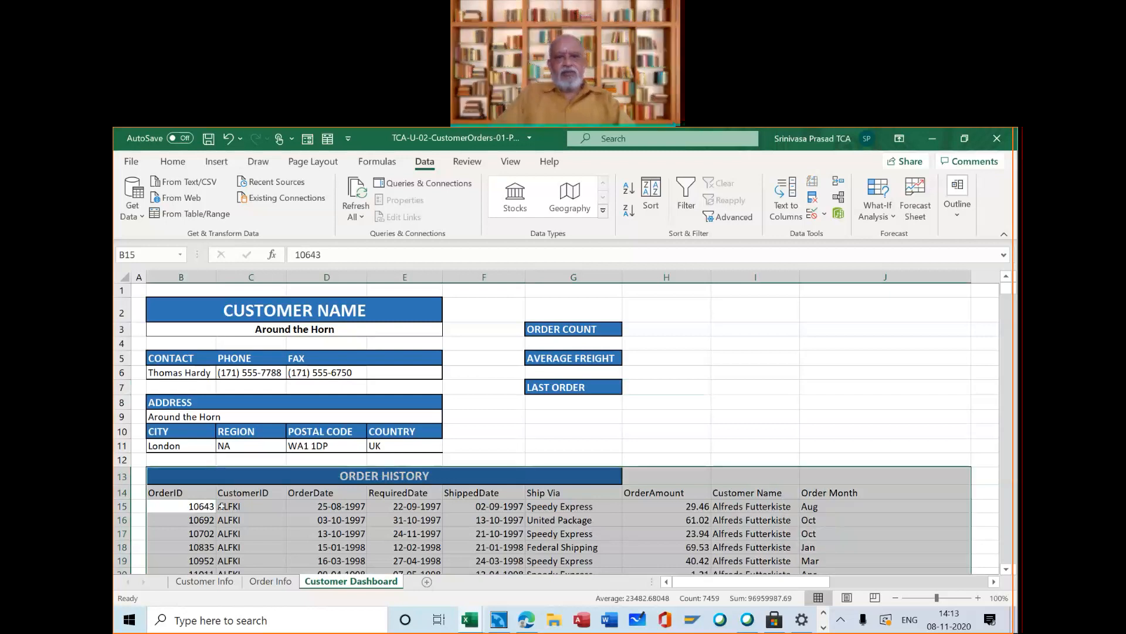
click(221, 505)
Step: Format the order history range B14:J844 as a table with headers, using the Light blue style that has a solid header row
click(186, 490)
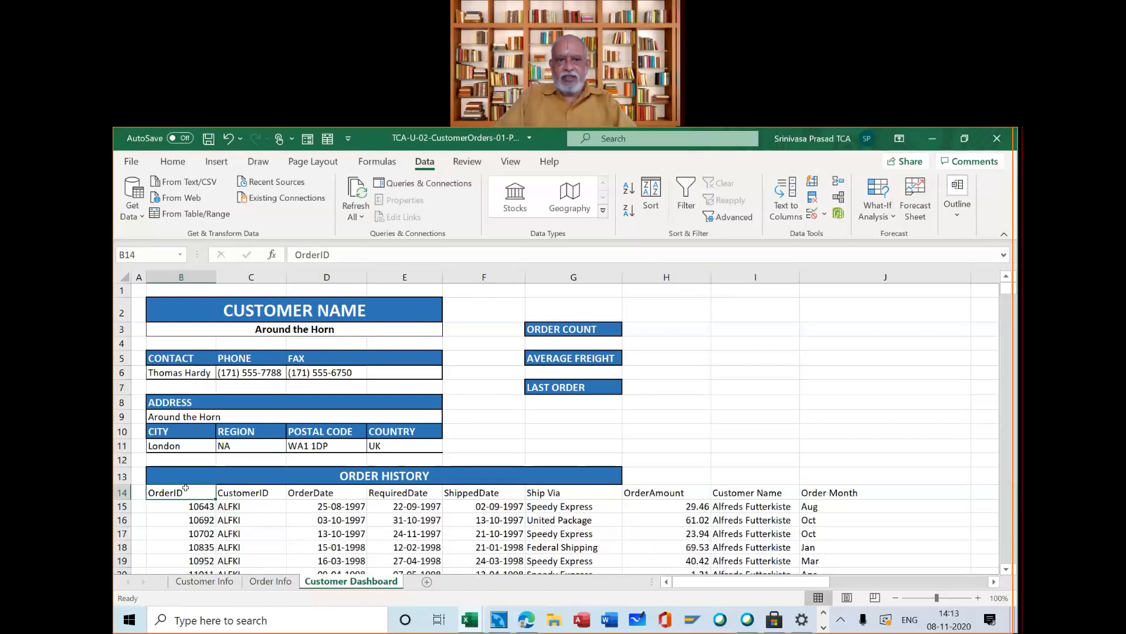
key(ctrl+shift+Down)
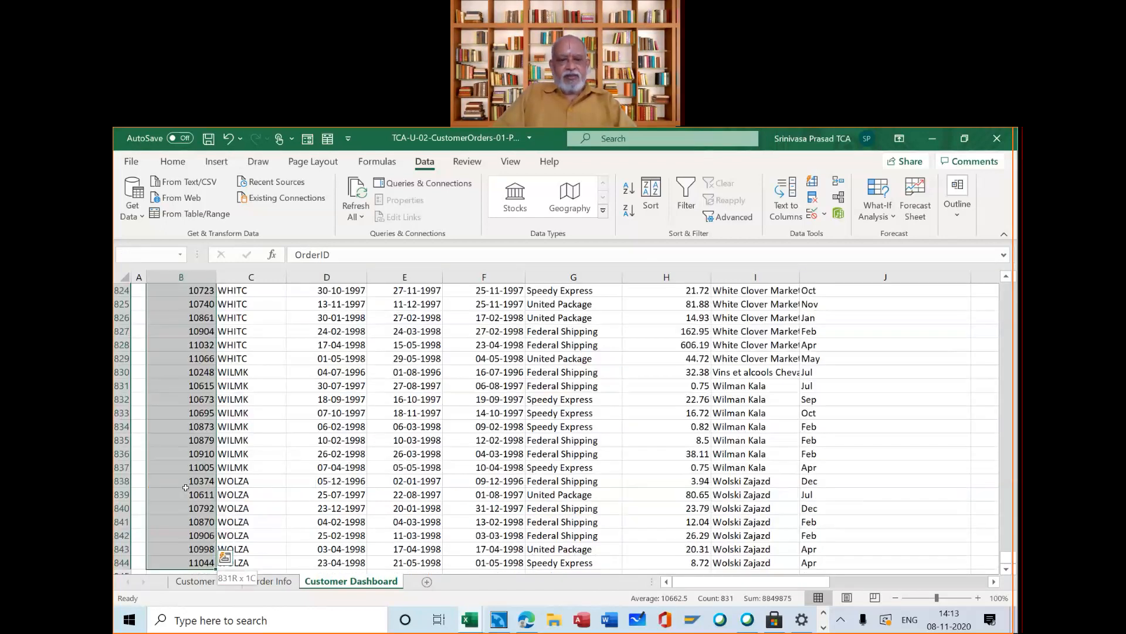
key(ctrl+q)
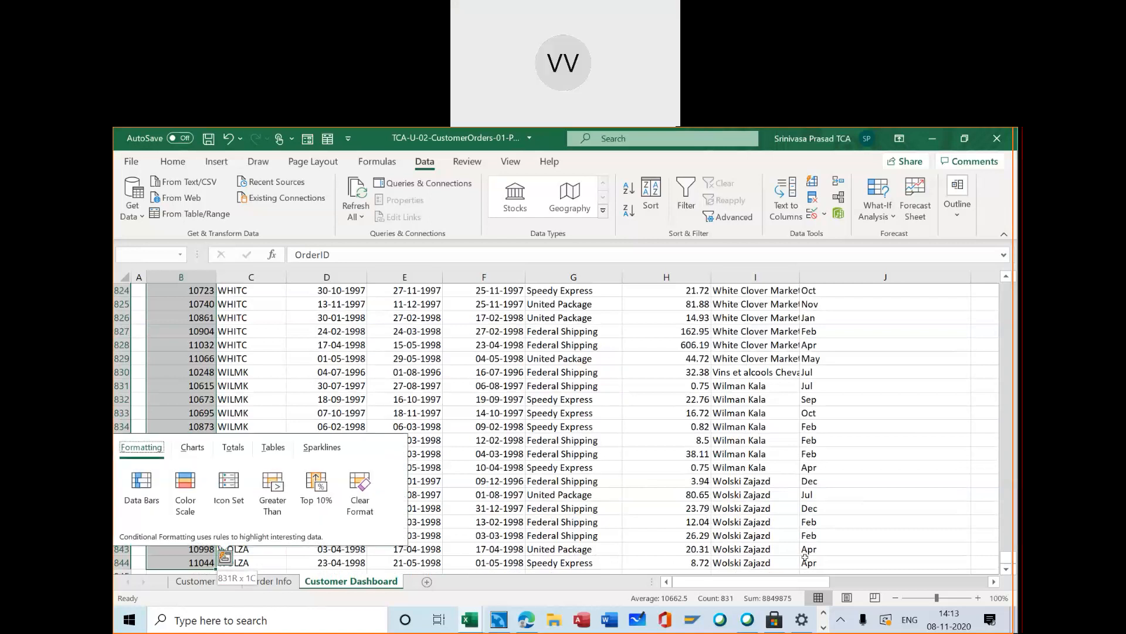
key(ctrl+shift+Right)
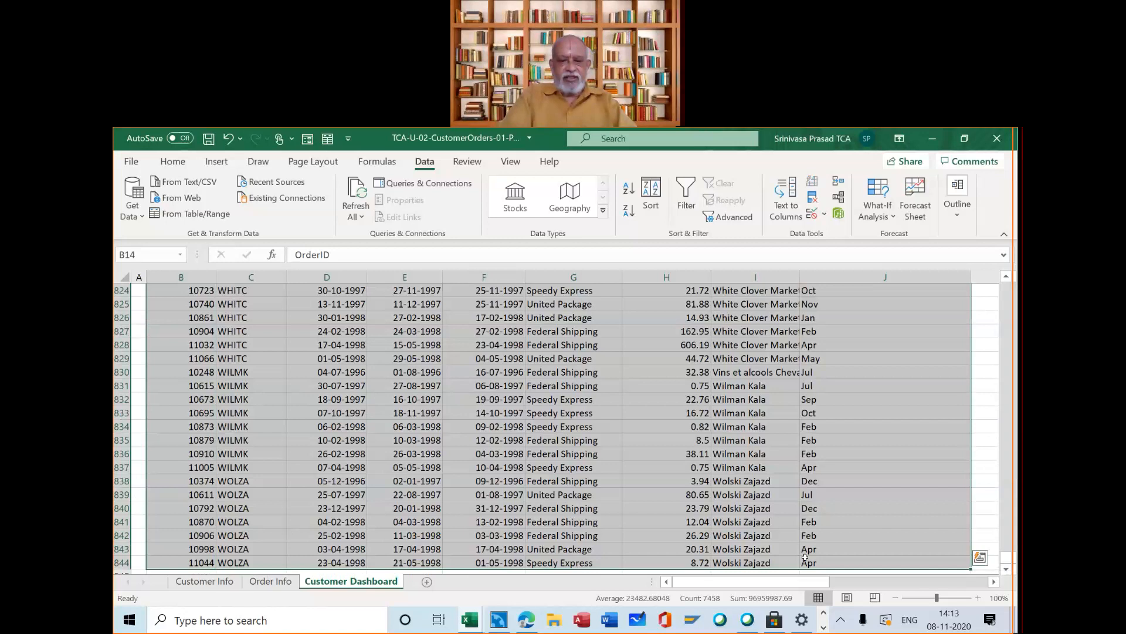
key(ctrl+q)
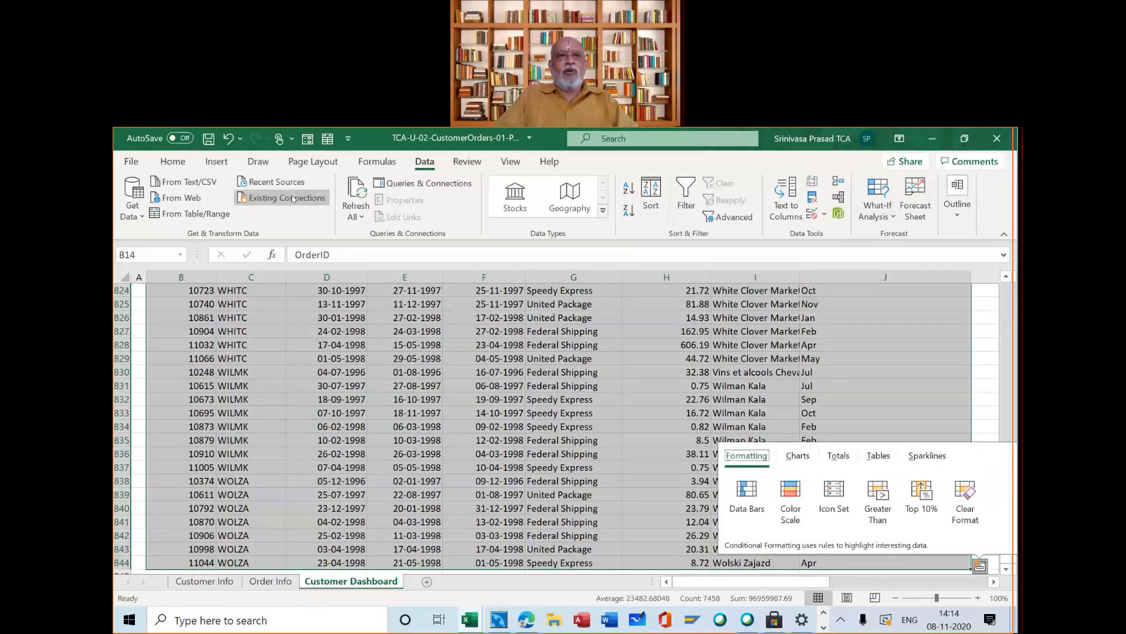
click(171, 160)
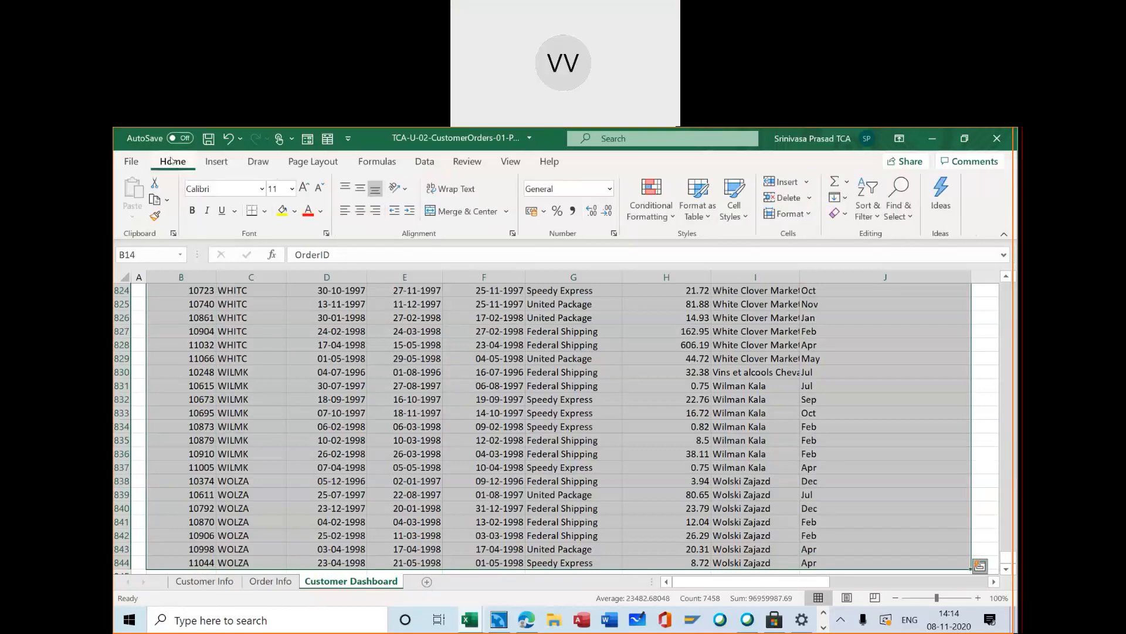
click(710, 211)
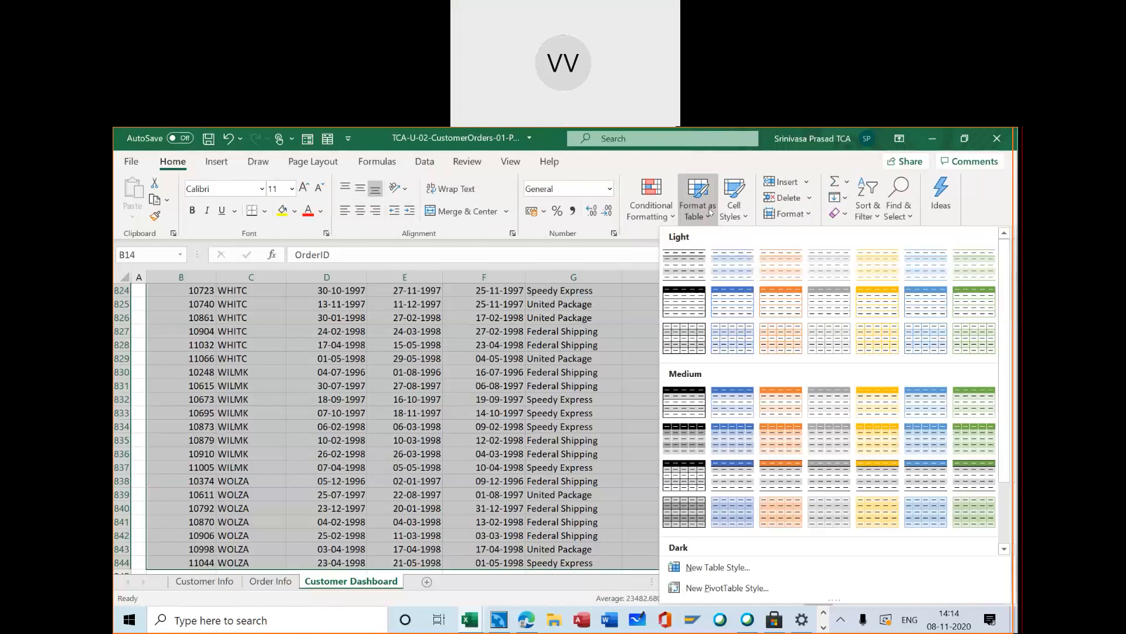
click(731, 300)
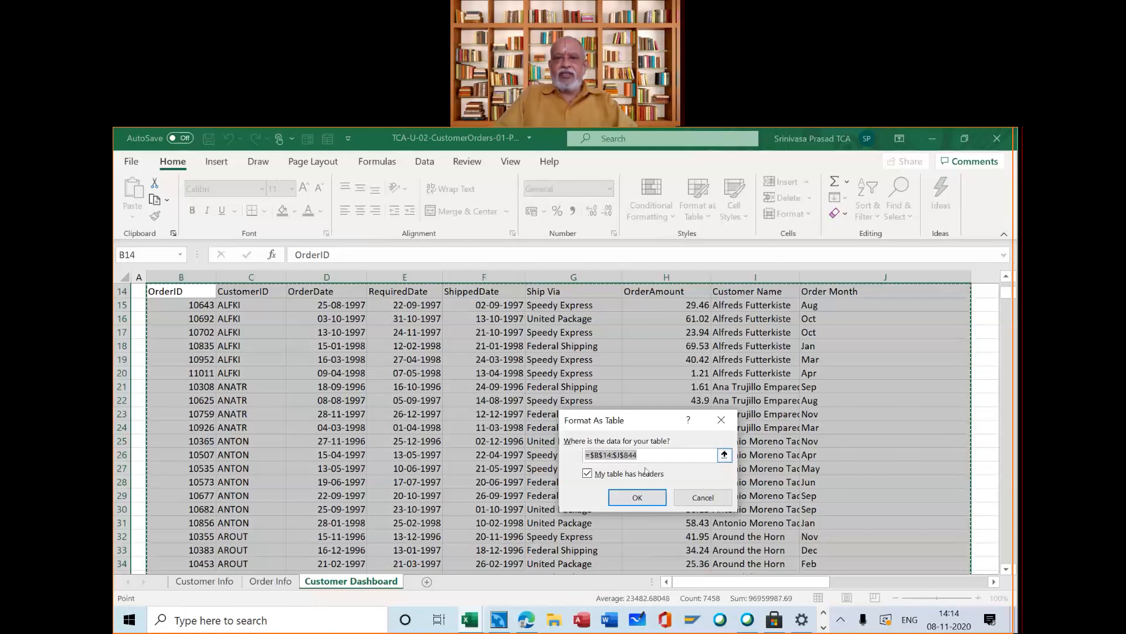
click(632, 498)
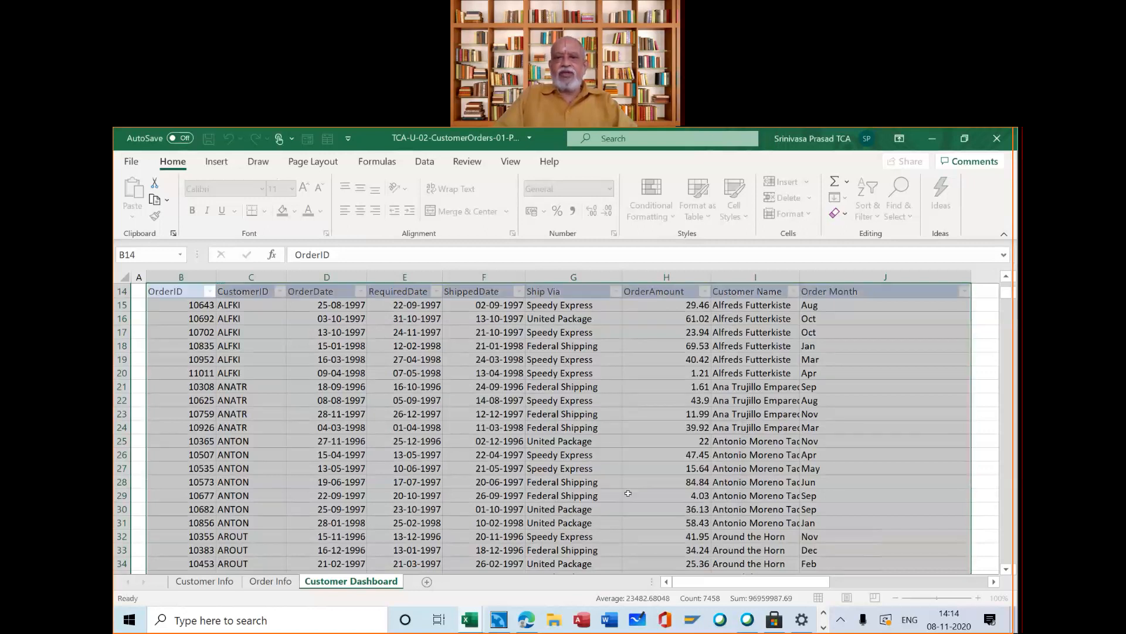
click(535, 423)
Step: Turn off the filter buttons on the order history table and narrow its Order Month column
scroll(535, 423, down, 1)
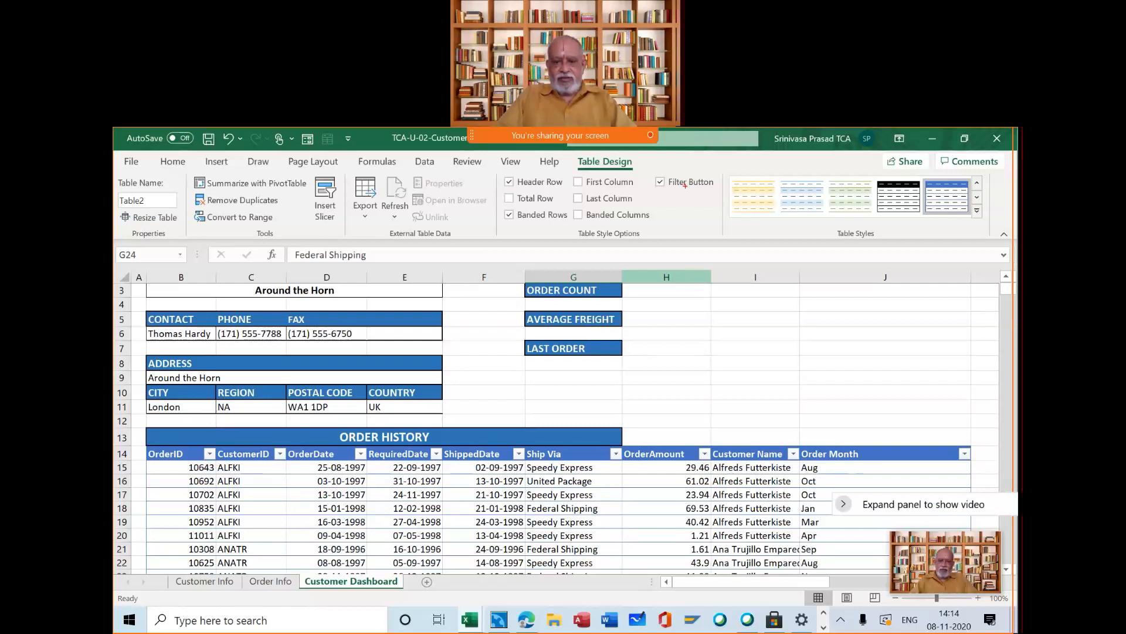
drag(687, 385, 685, 192)
drag(687, 386, 680, 415)
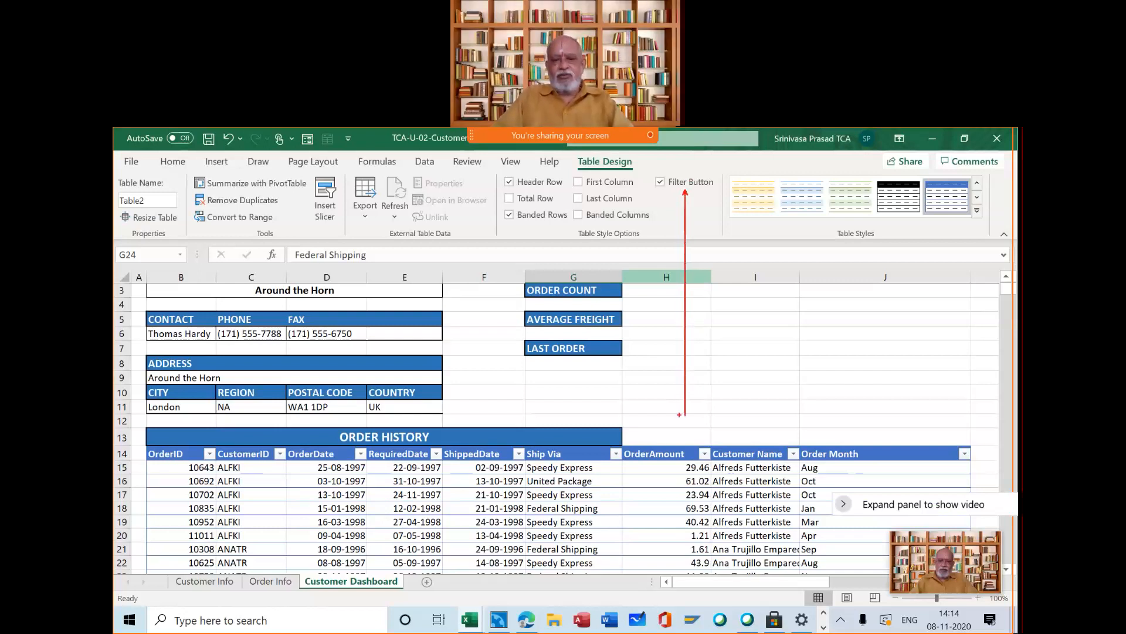
key(Escape)
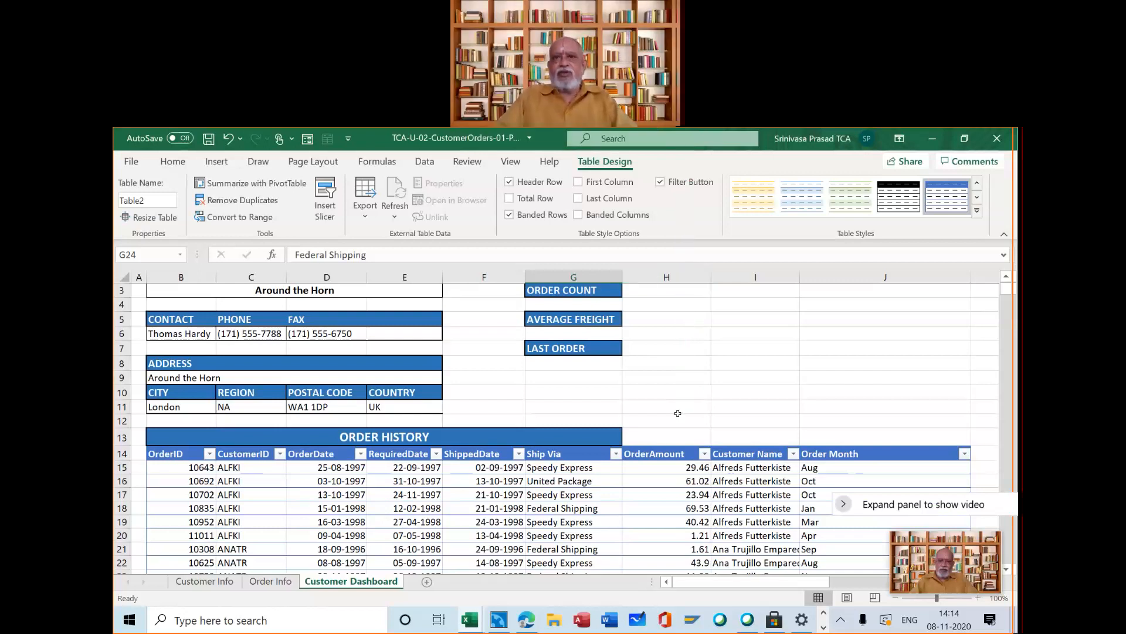
click(660, 182)
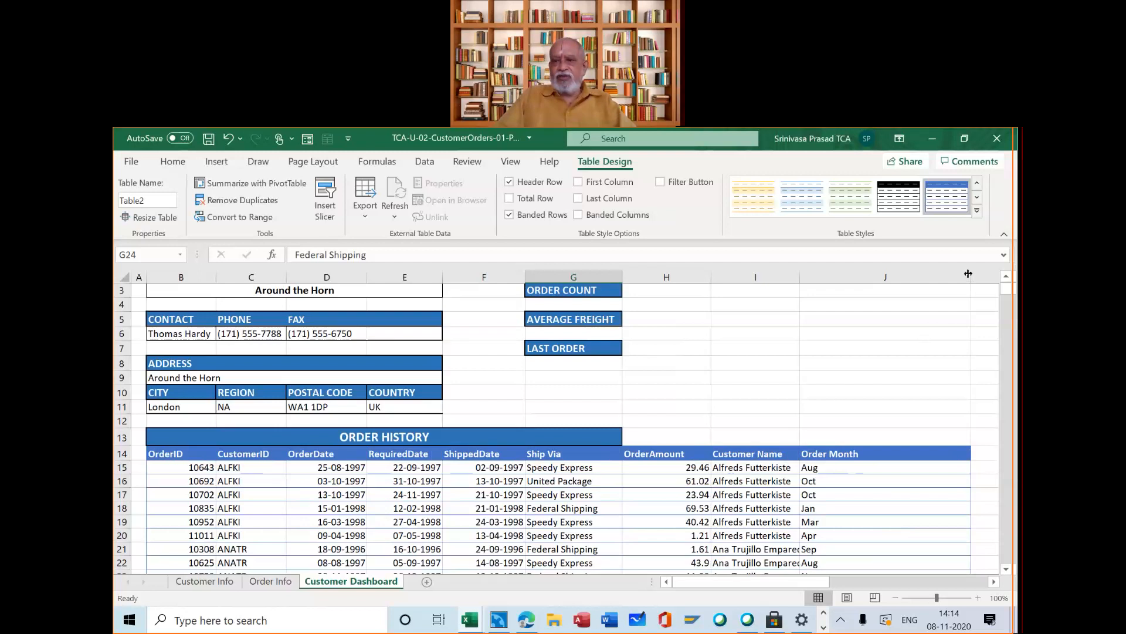
drag(968, 274, 846, 291)
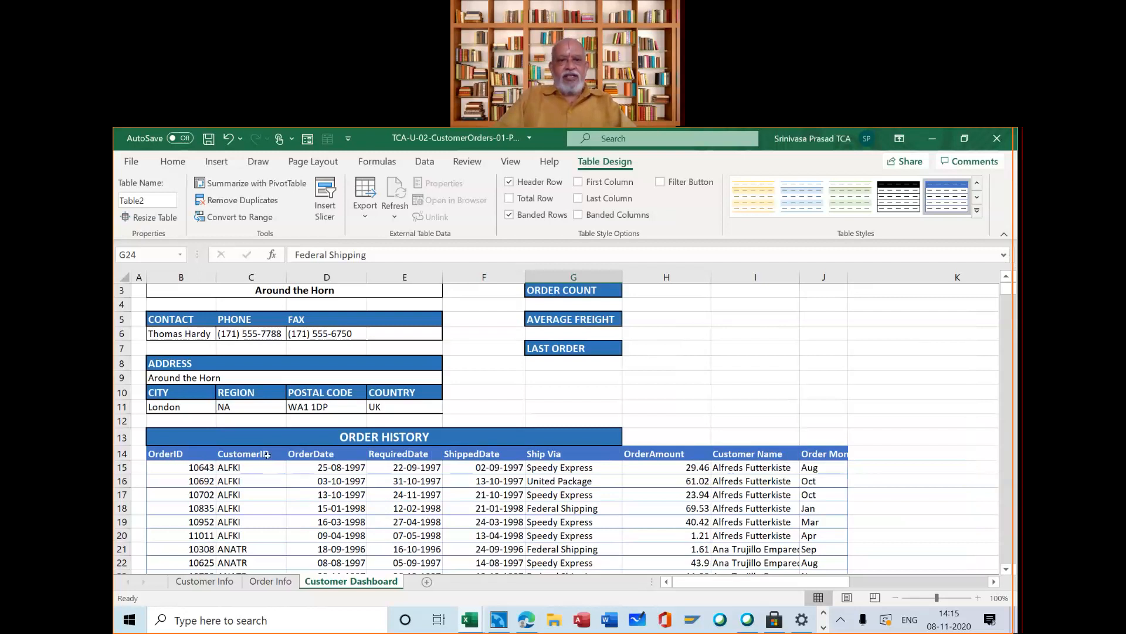
Step: Right-align the OrderID, OrderDate, RequiredDate, ShippedDate and OrderAmount headers in row 14 of the order history table
click(198, 454)
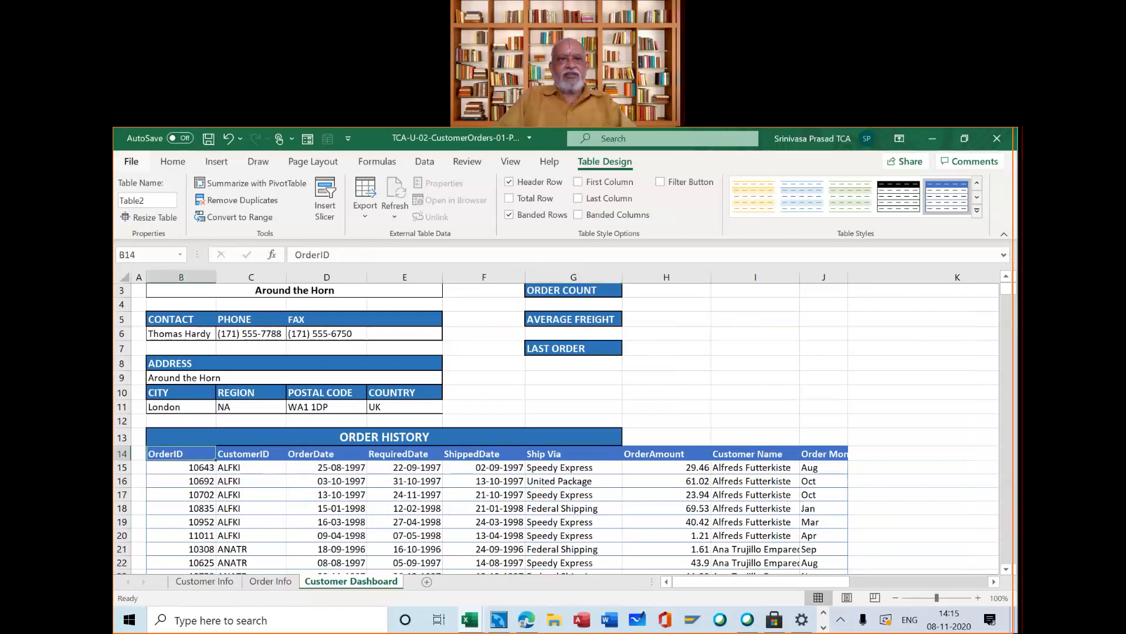
click(131, 160)
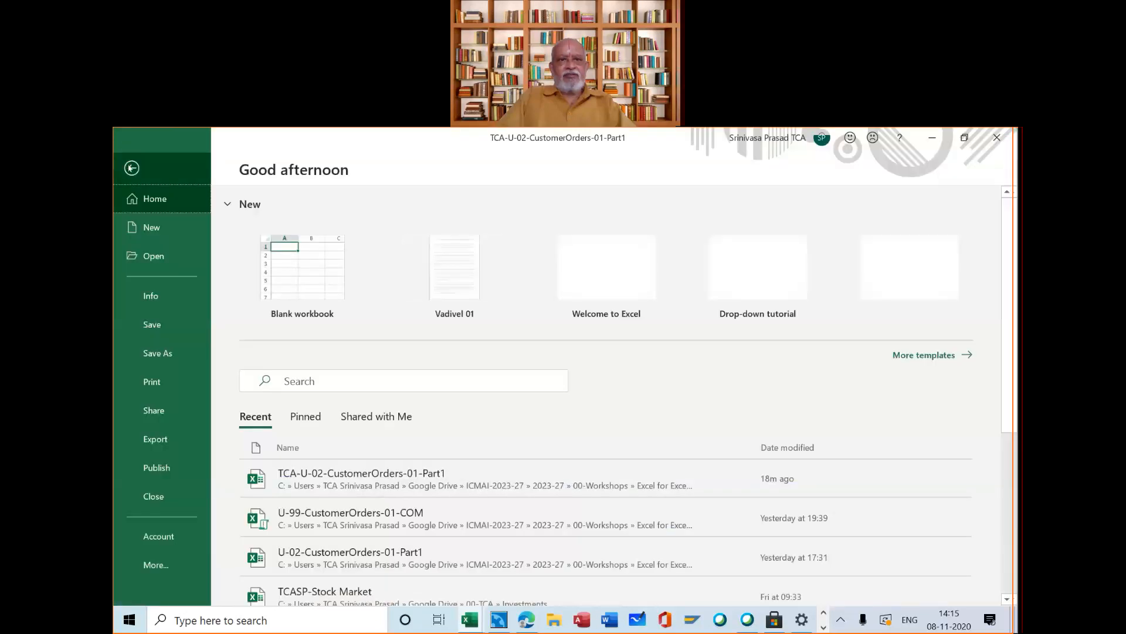
click(131, 168)
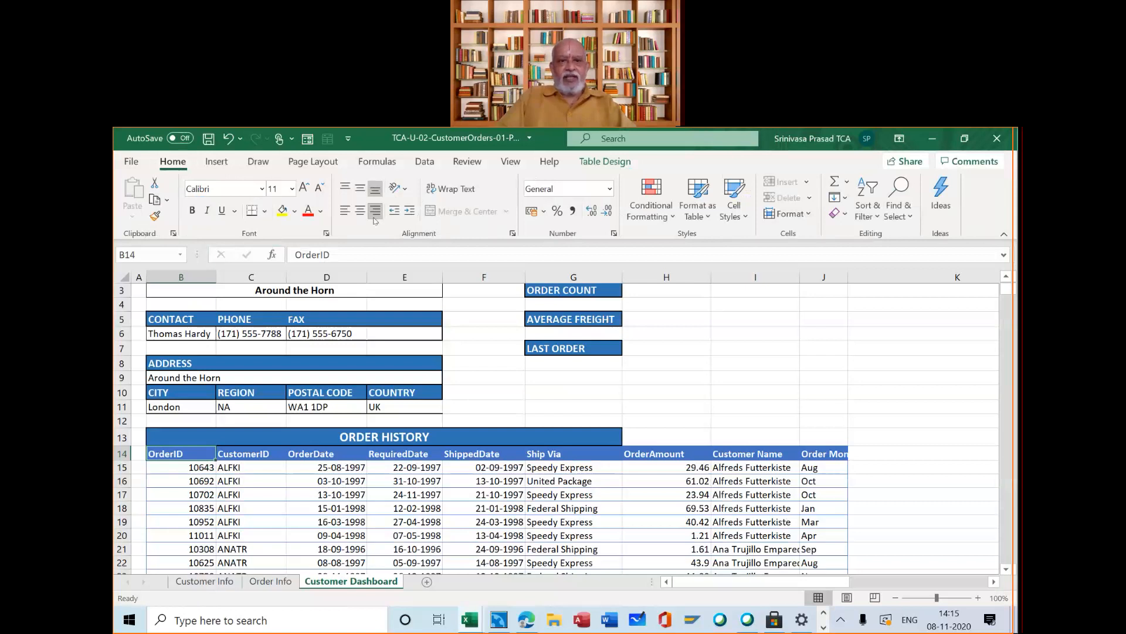
click(336, 449)
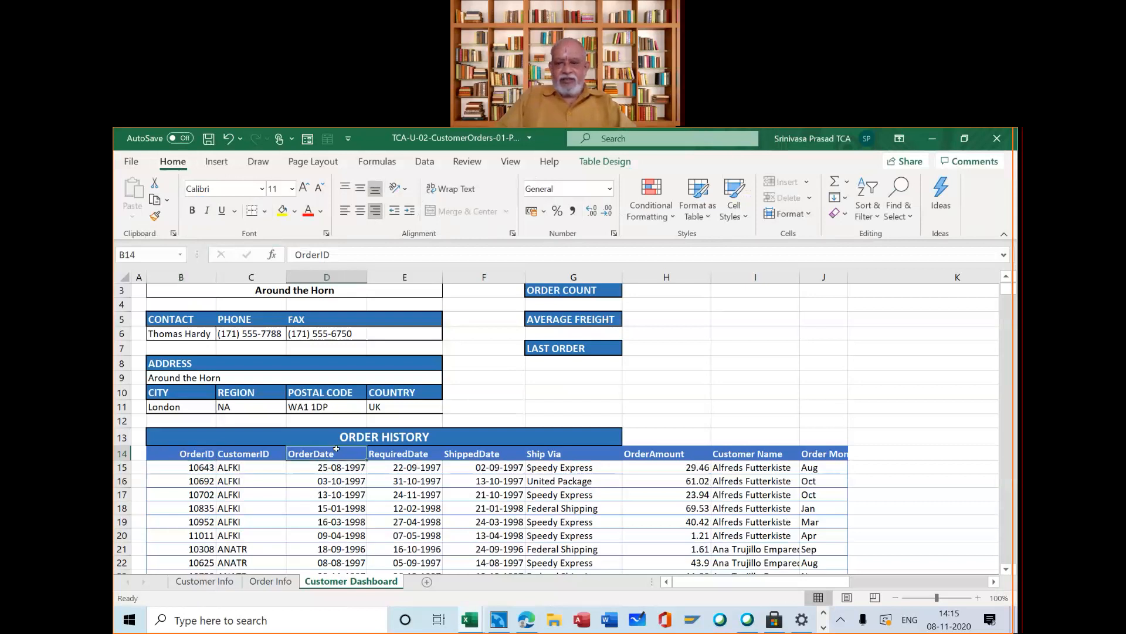
key(shift+Right)
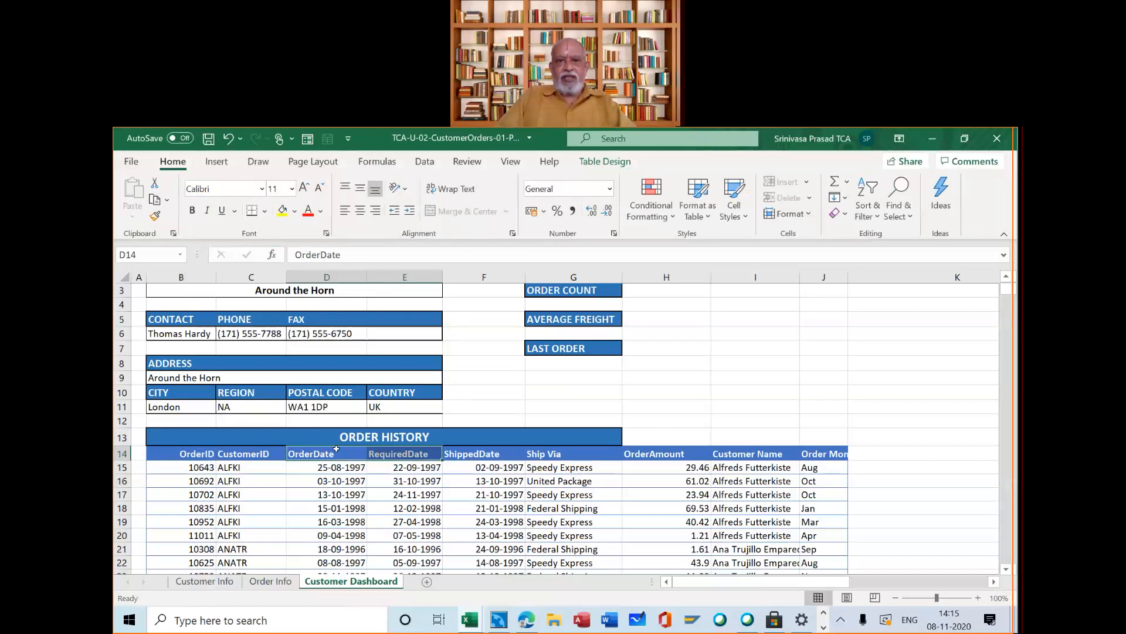
key(shift+Right)
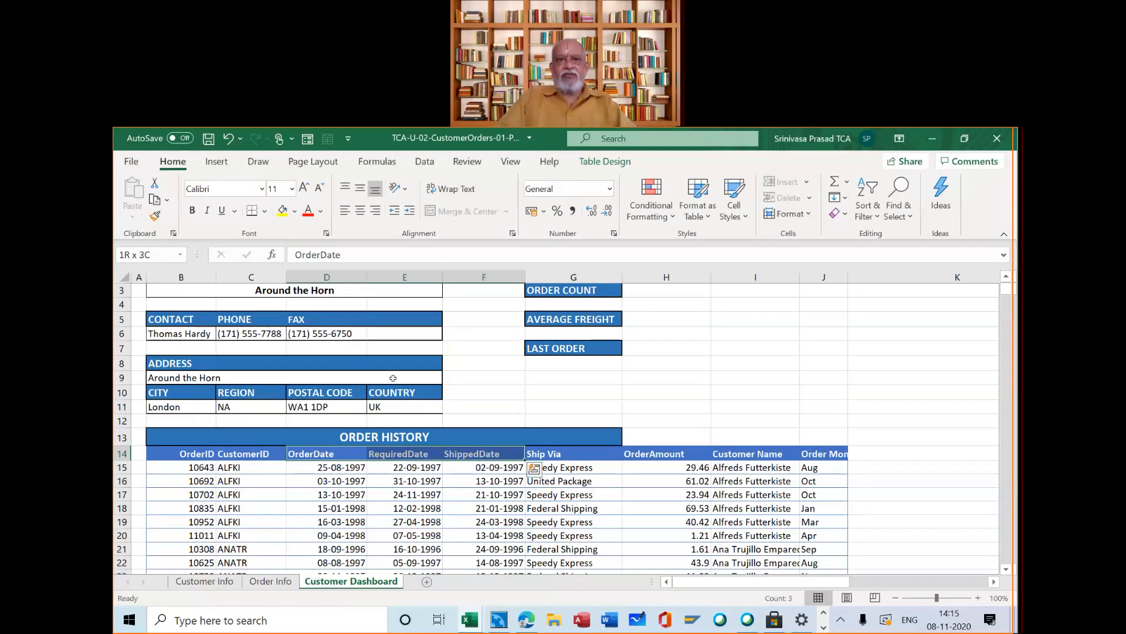
click(376, 211)
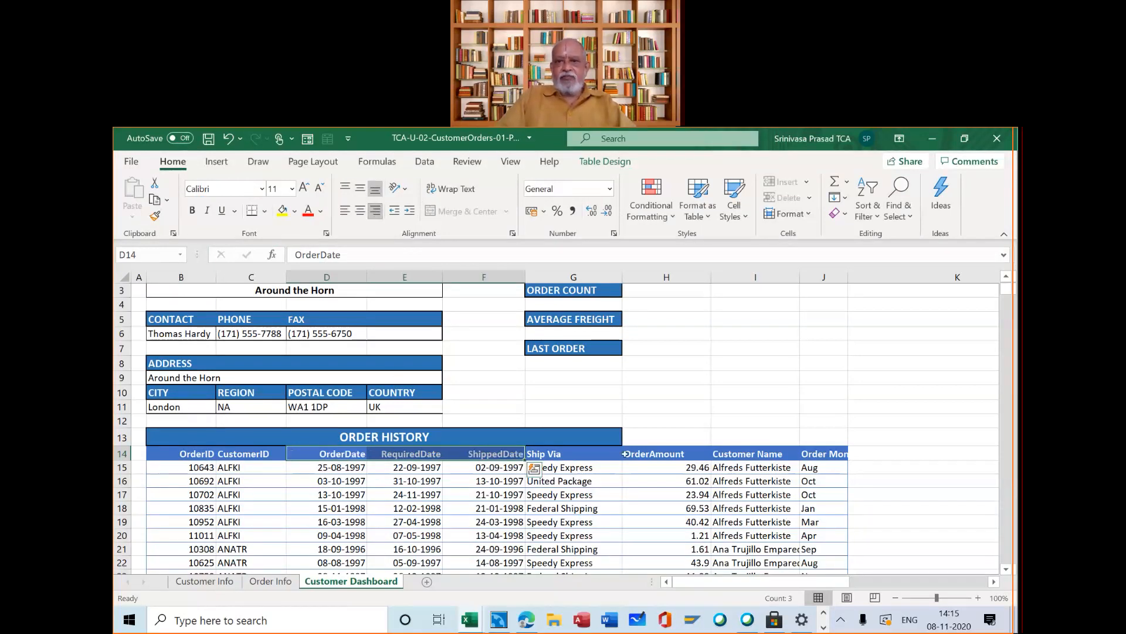
click(649, 453)
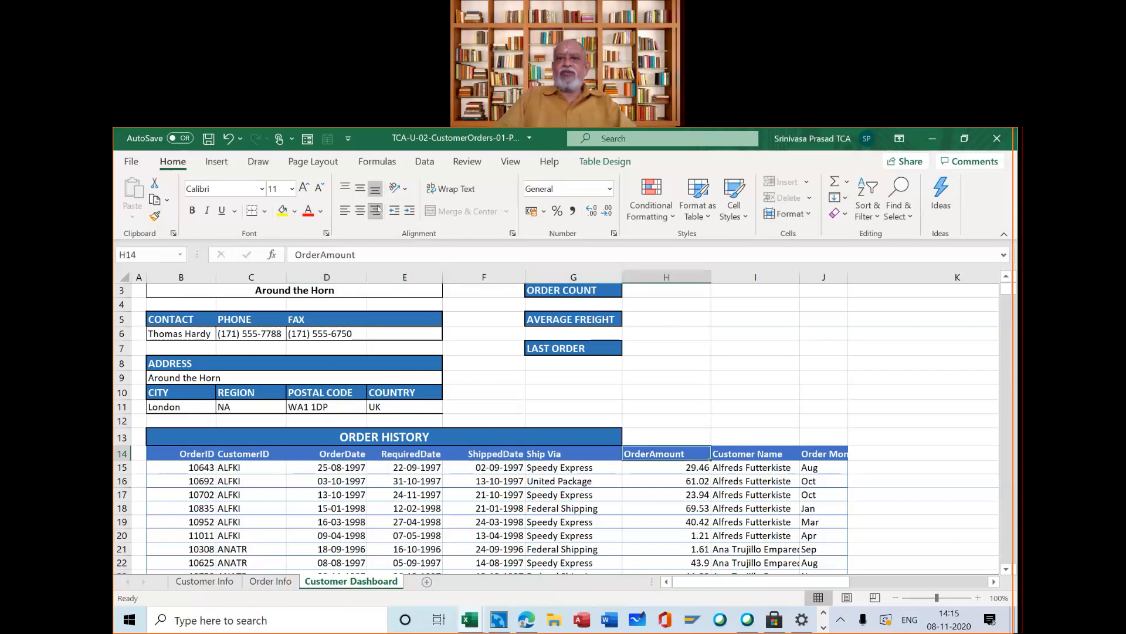
click(376, 209)
click(729, 389)
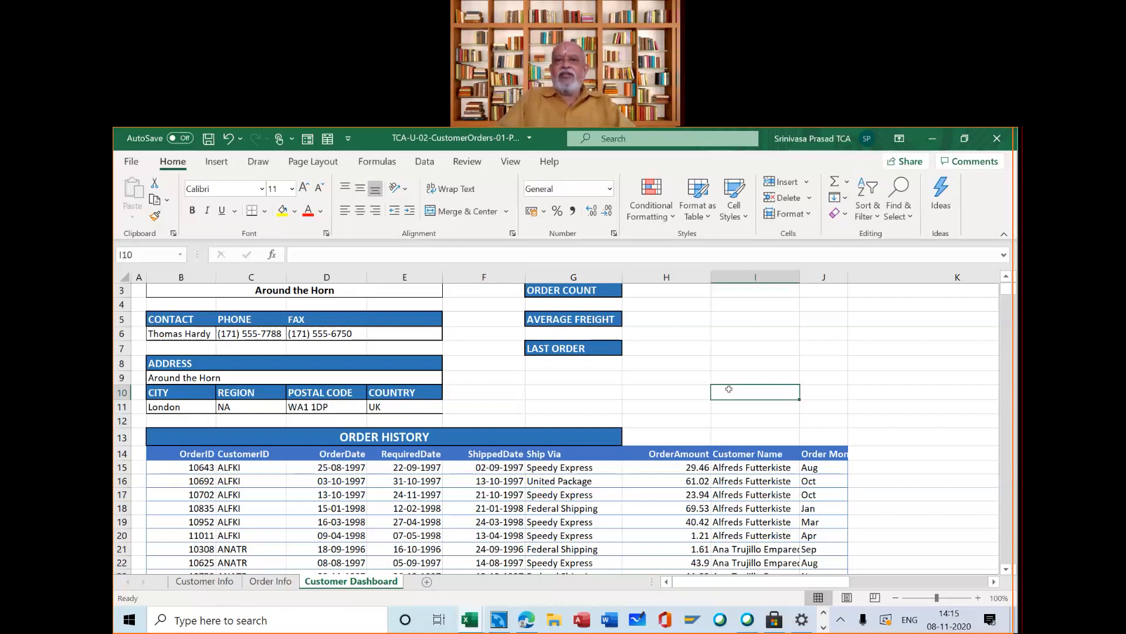
Step: Open the Advanced Filter settings for the order history table, review the list and criteria ranges, and leave without filtering
scroll(729, 389, up, 1)
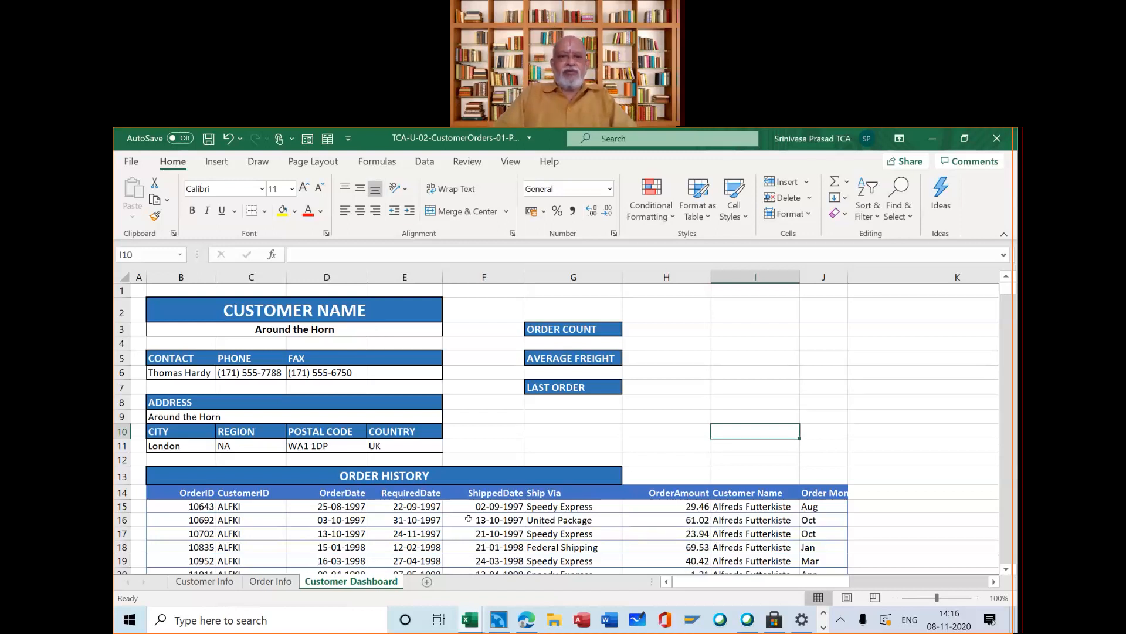
click(191, 521)
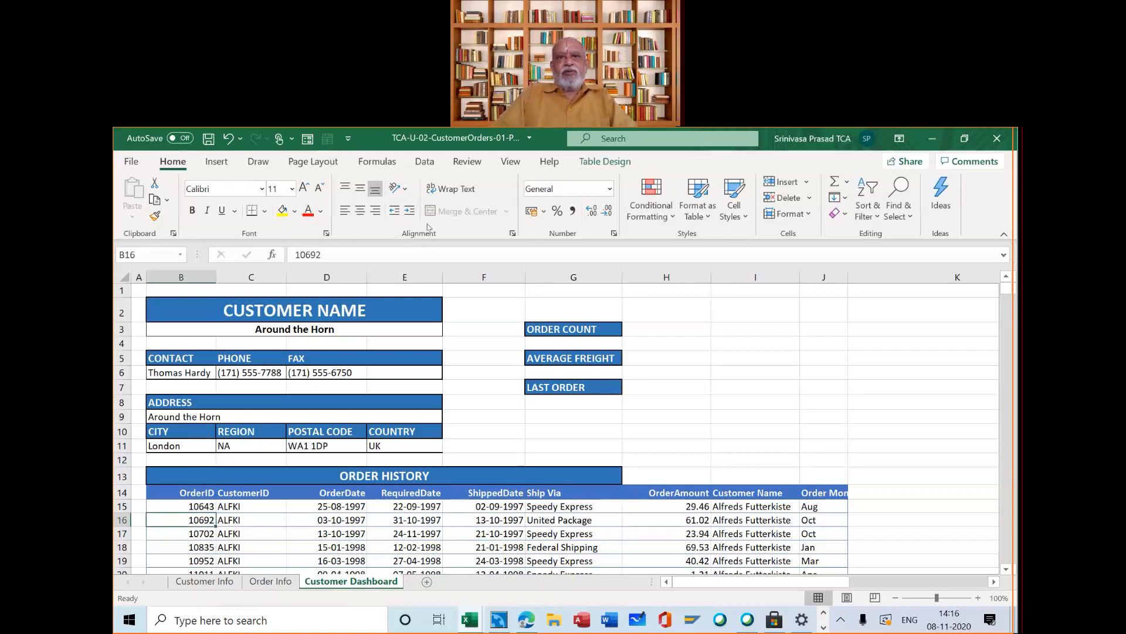
click(426, 162)
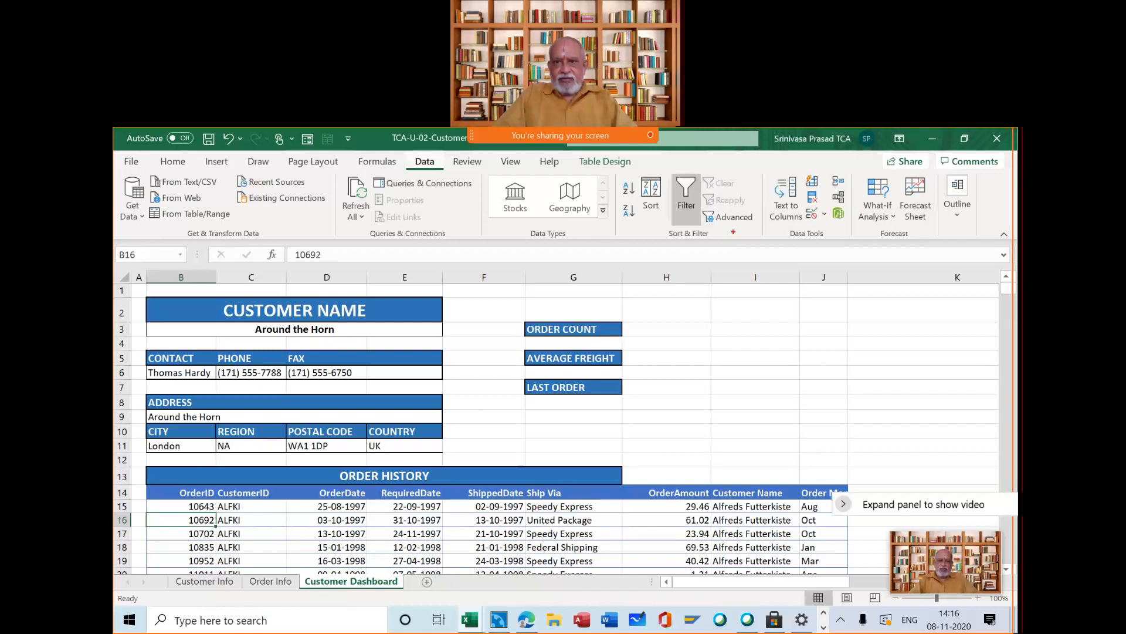
drag(735, 234, 493, 447)
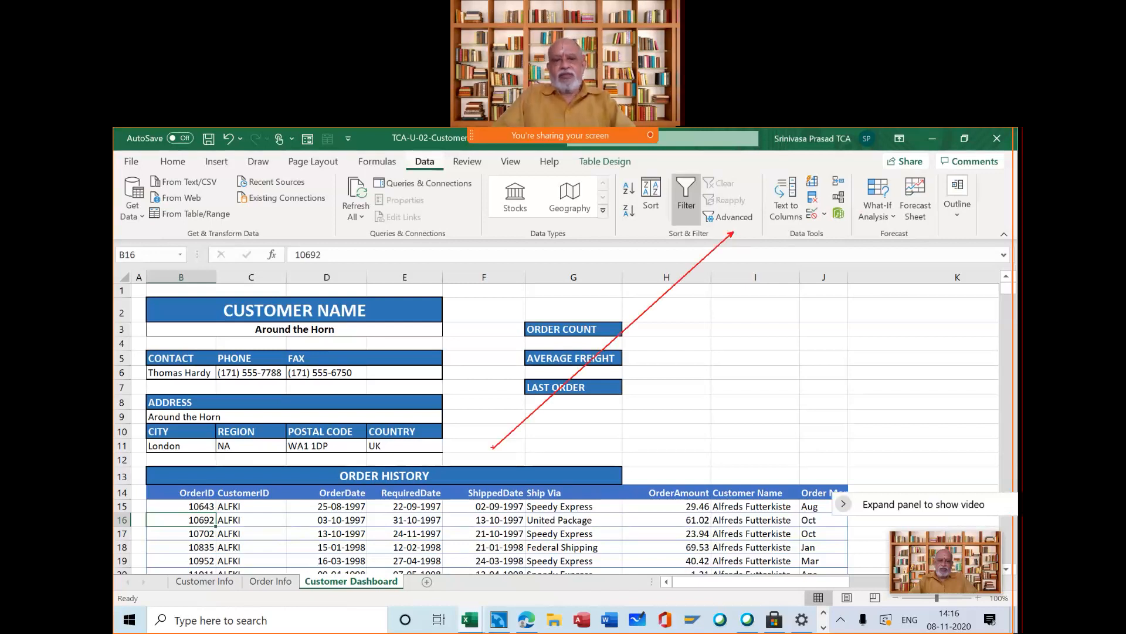
key(Escape)
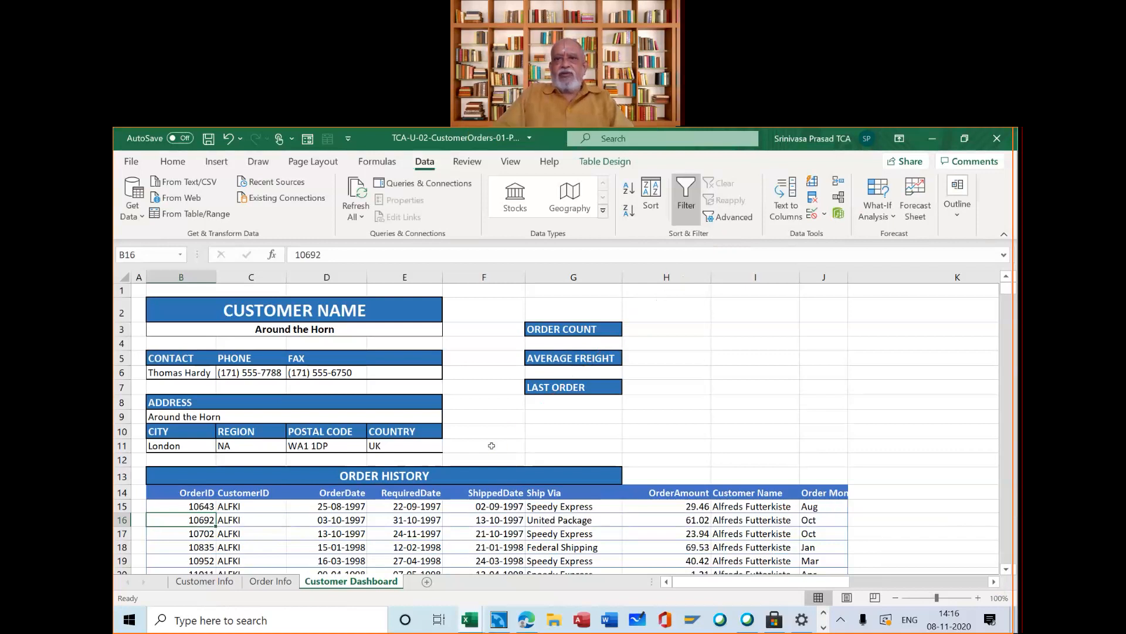
click(741, 223)
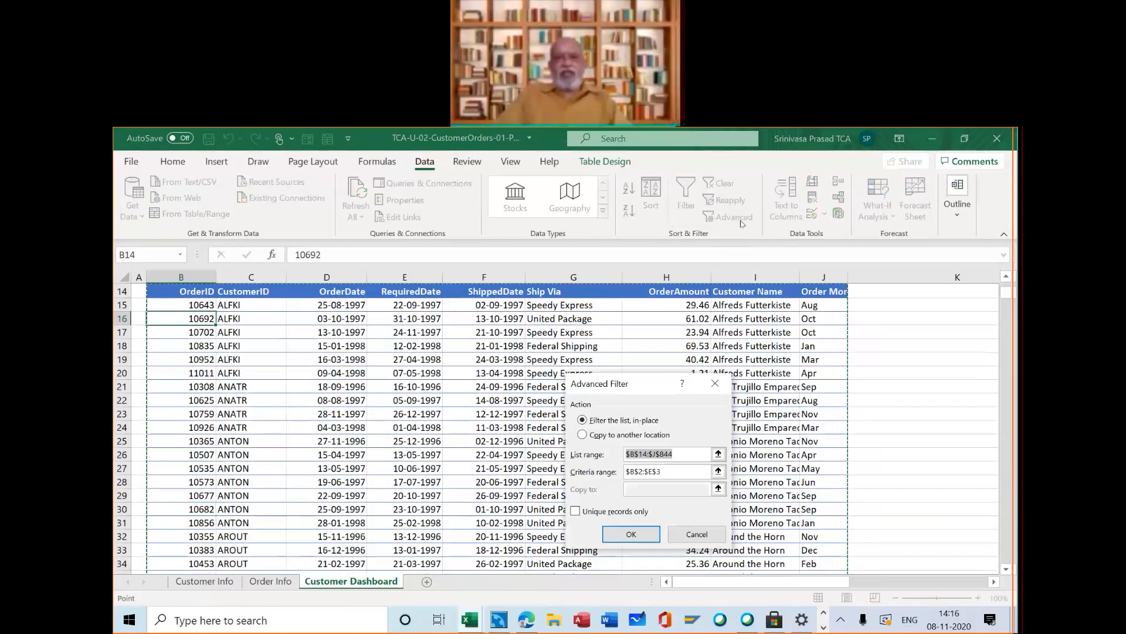
click(708, 535)
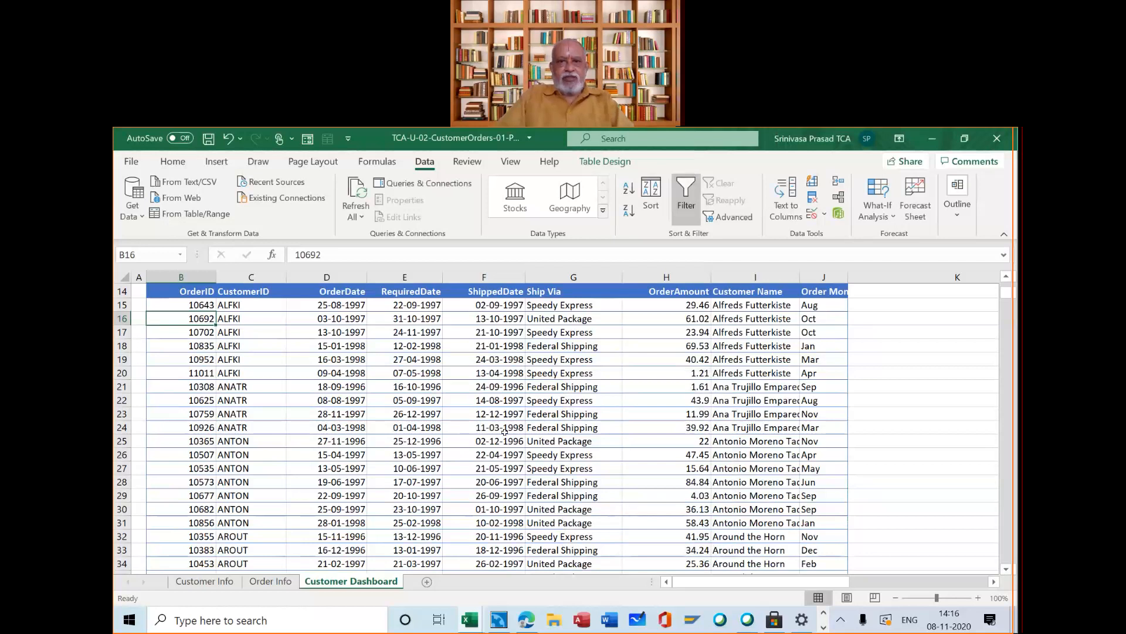
scroll(505, 431, up, 2)
click(209, 416)
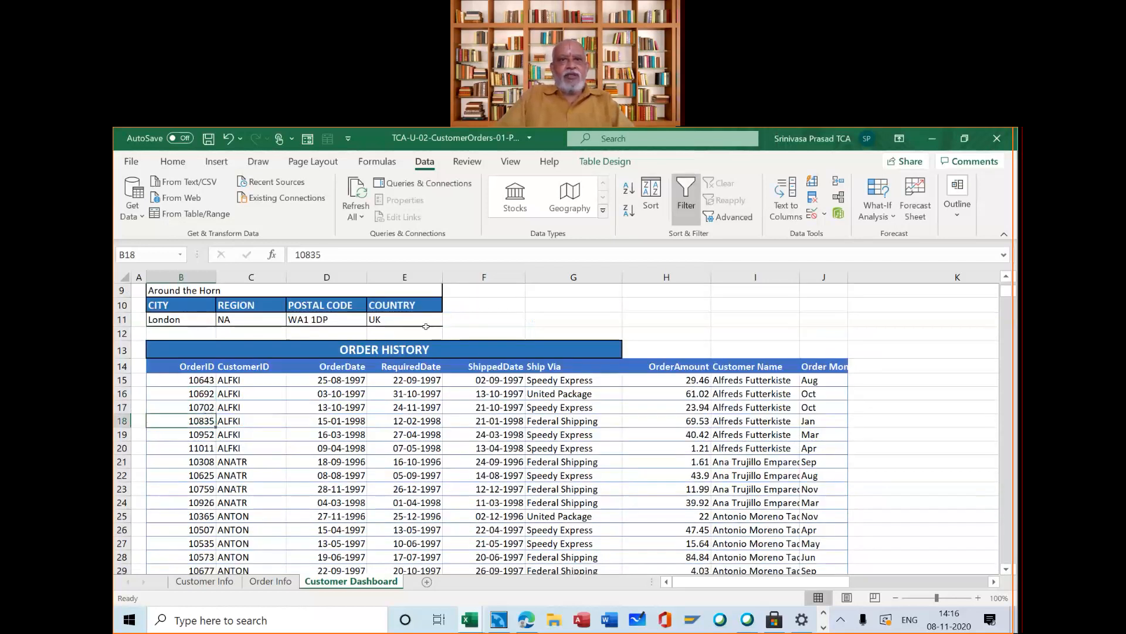
click(627, 485)
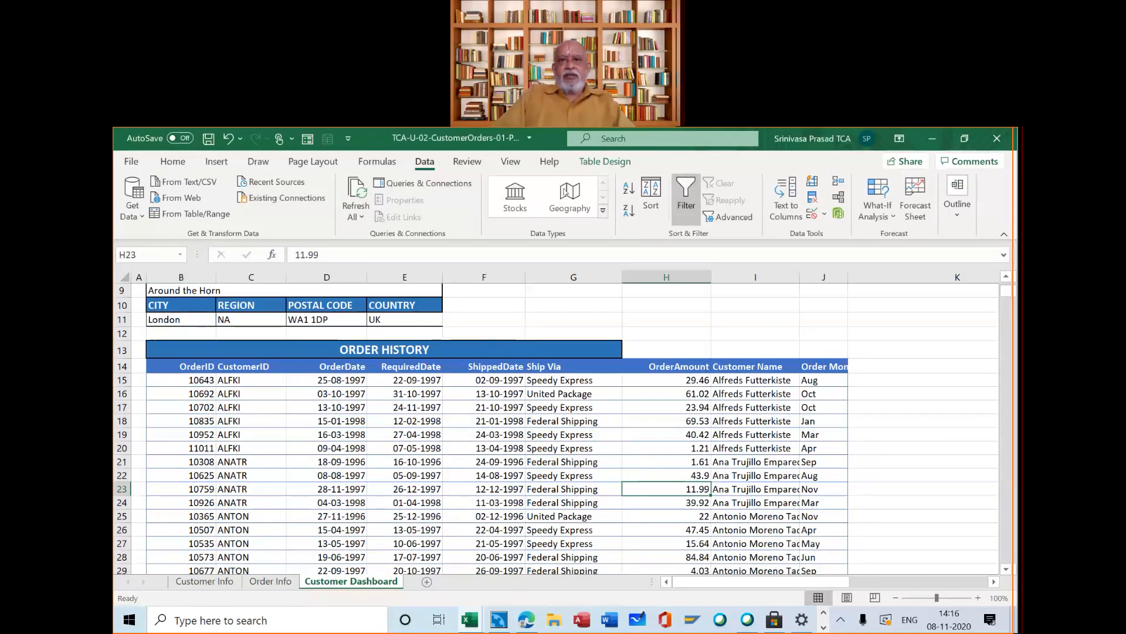
click(755, 289)
click(683, 330)
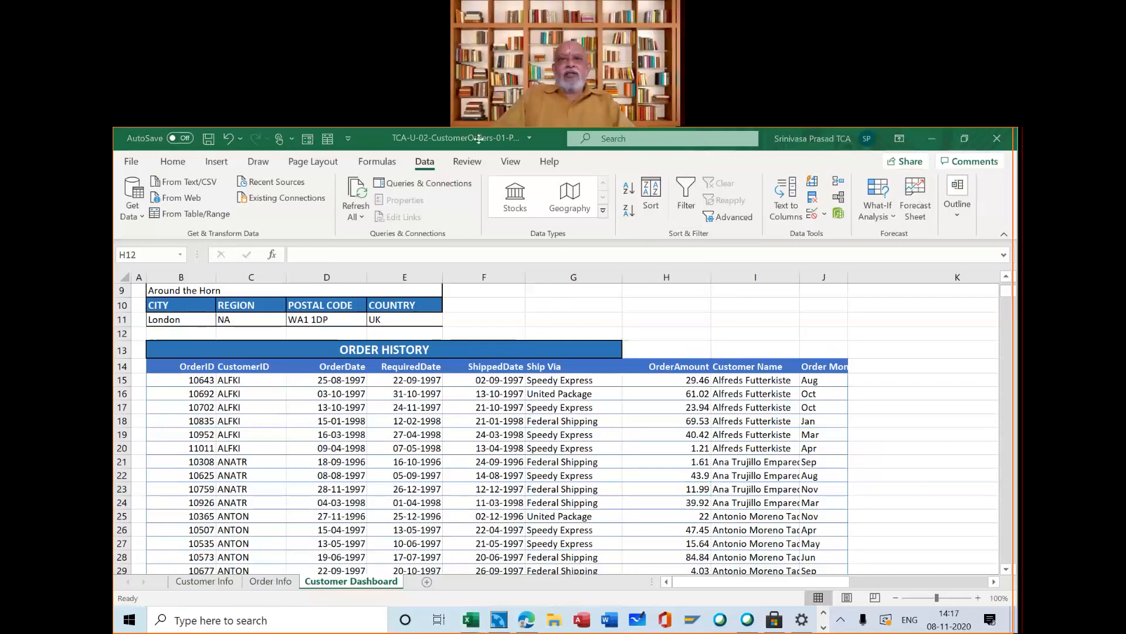
click(392, 406)
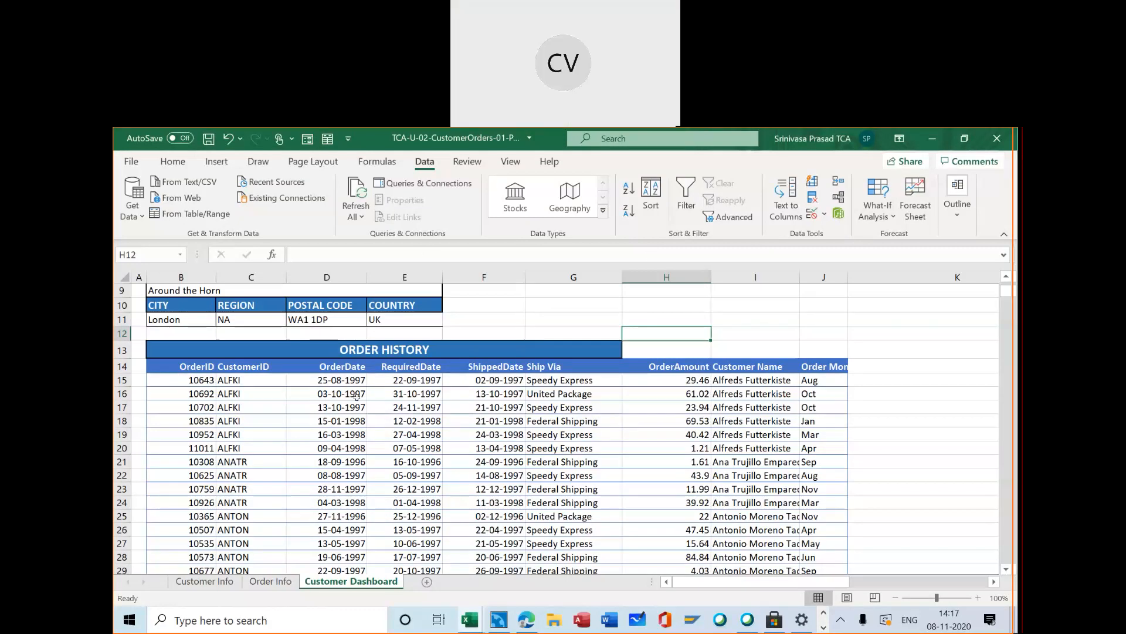
click(352, 435)
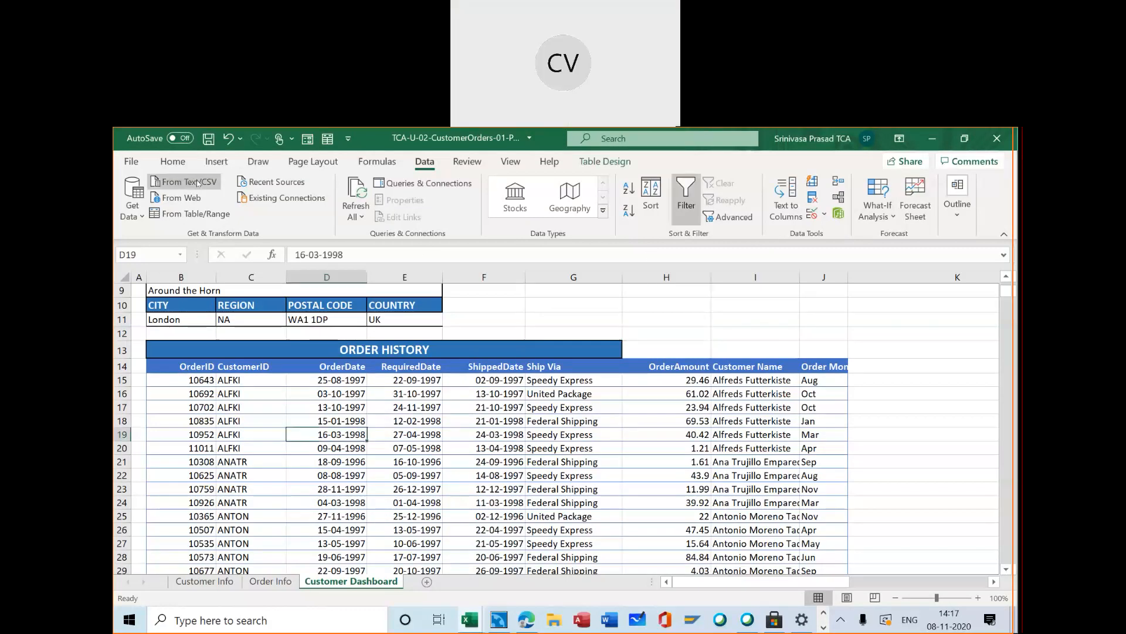
Step: Take the workbook window out of its maximized state, then move and resize it to nearly fill the screen
click(170, 166)
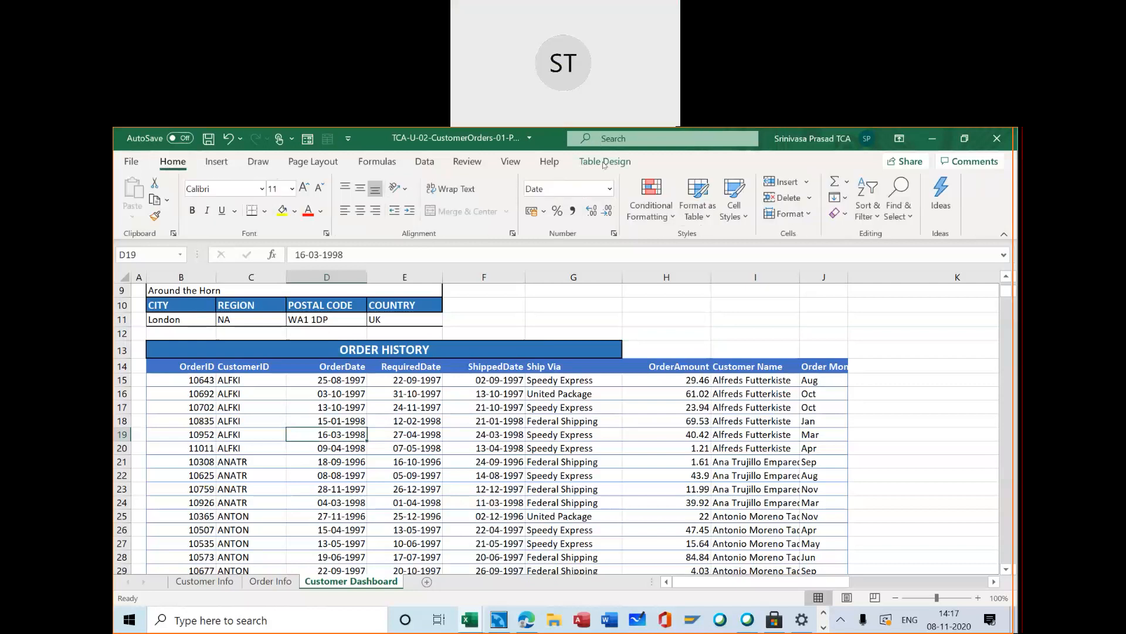
click(562, 190)
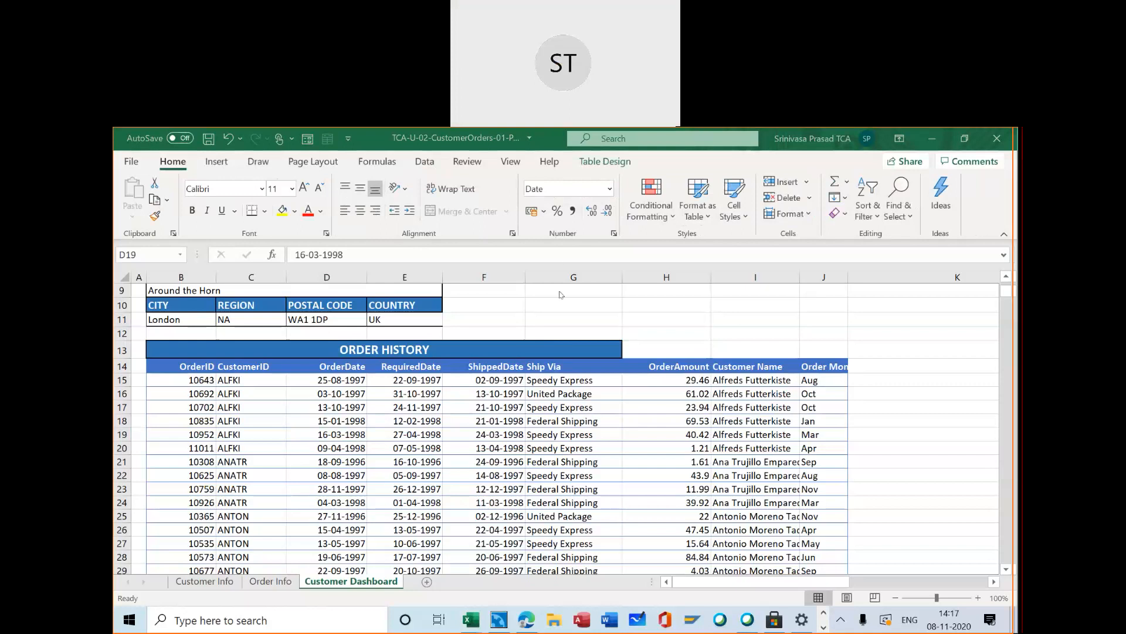
click(966, 138)
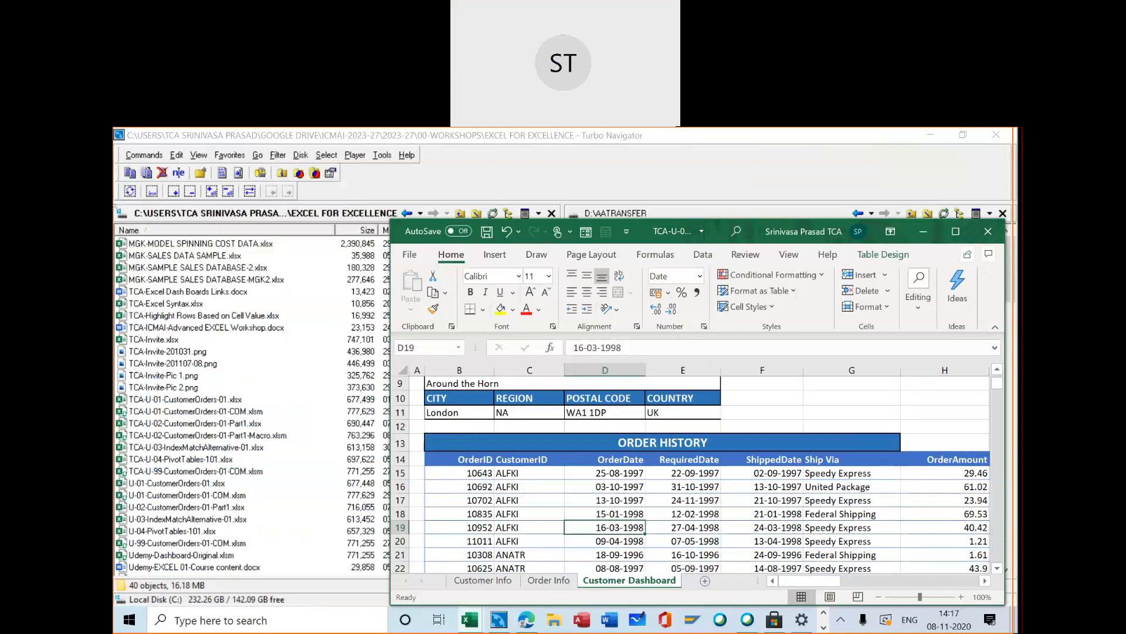
drag(118, 209, 117, 207)
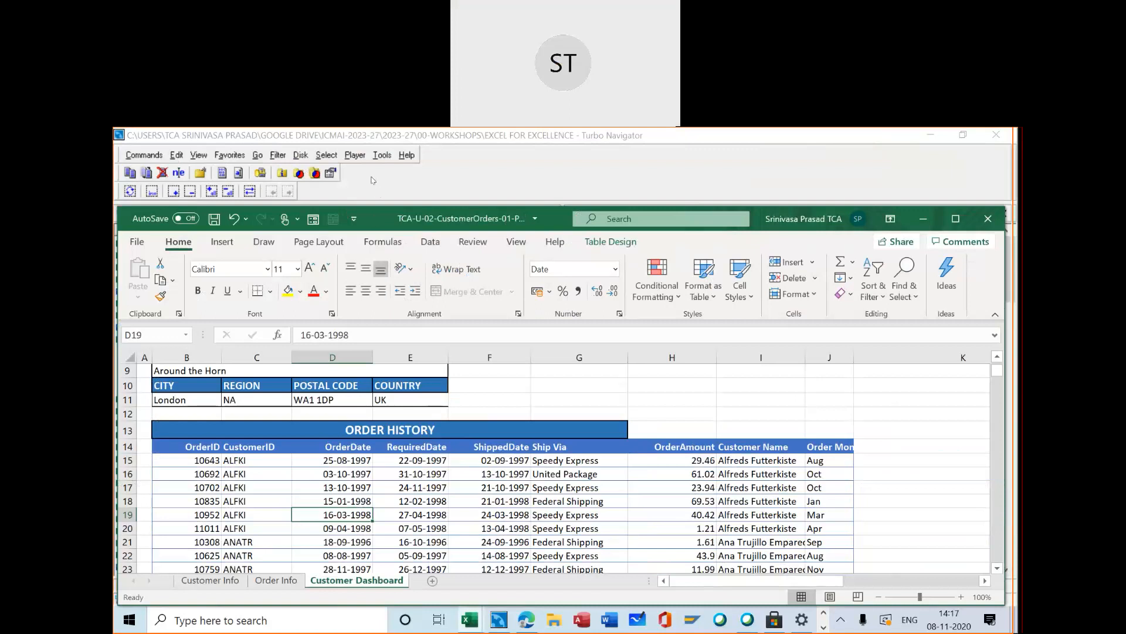
drag(375, 220, 373, 180)
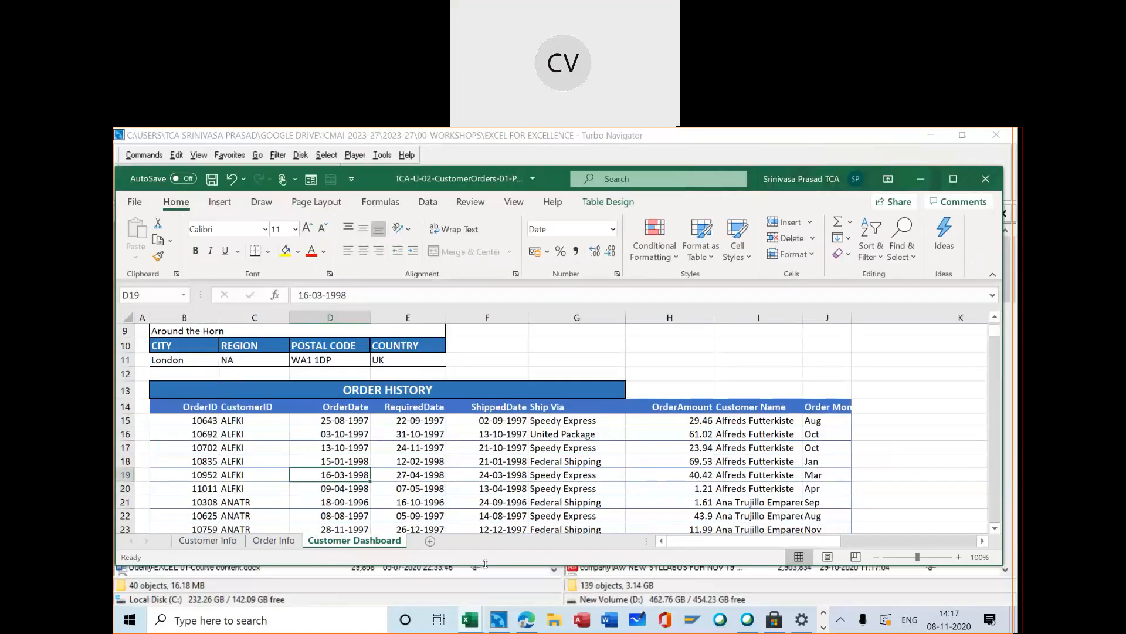
drag(486, 600, 486, 602)
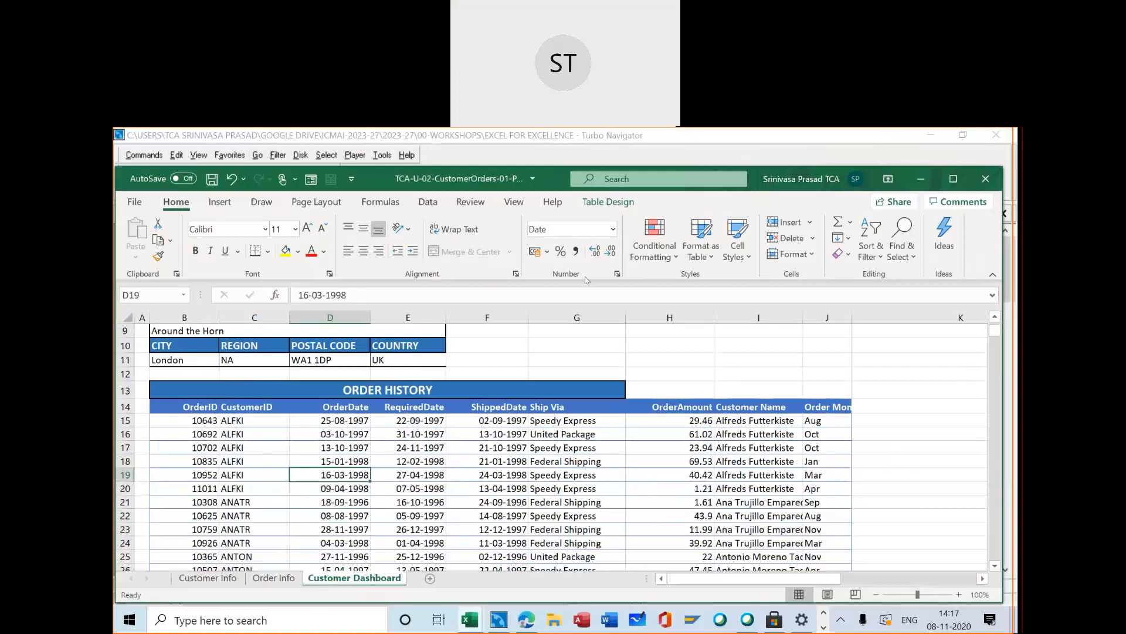
Step: Filter the order history in place for Around the Horn with Advanced Filter, using list range $B$14:$J$844 and criteria range $B$2:$E$3
click(609, 203)
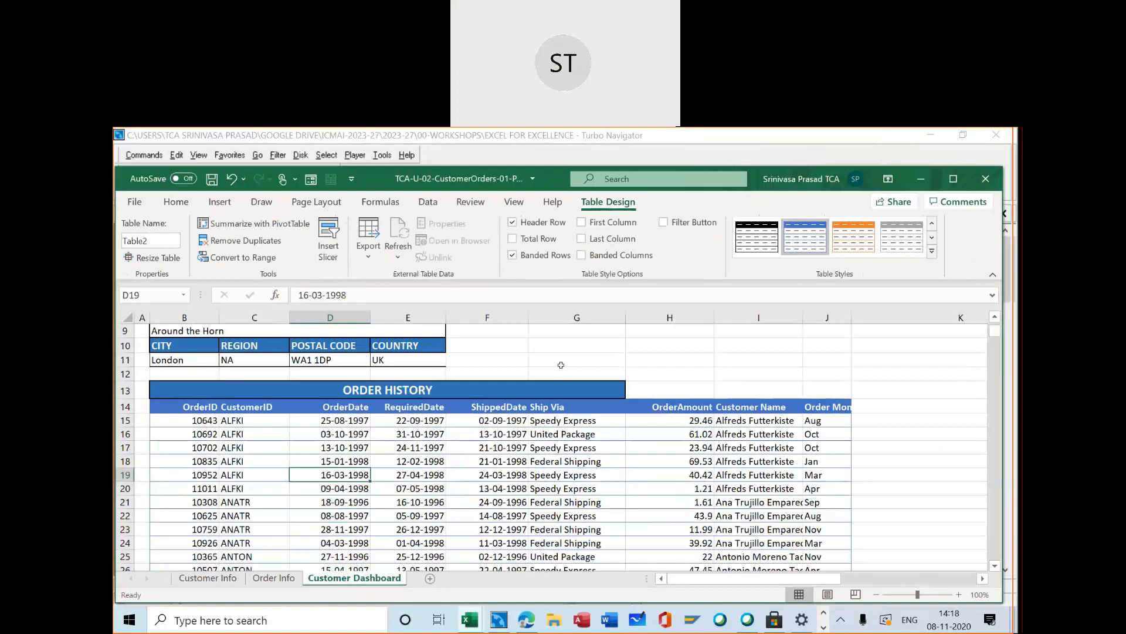
click(238, 460)
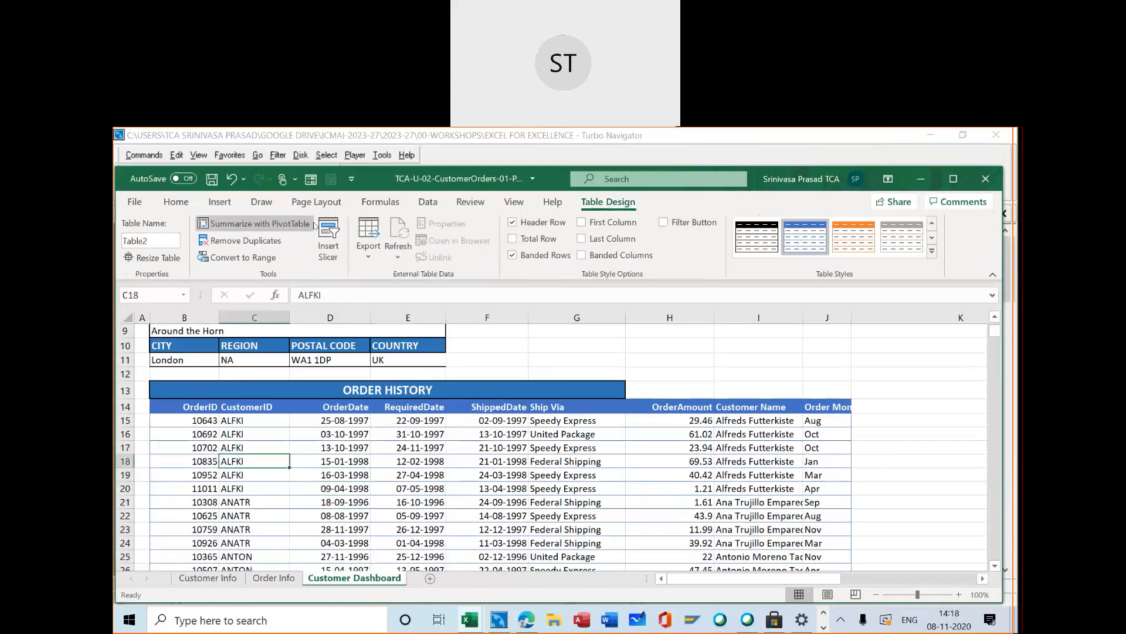
click(428, 202)
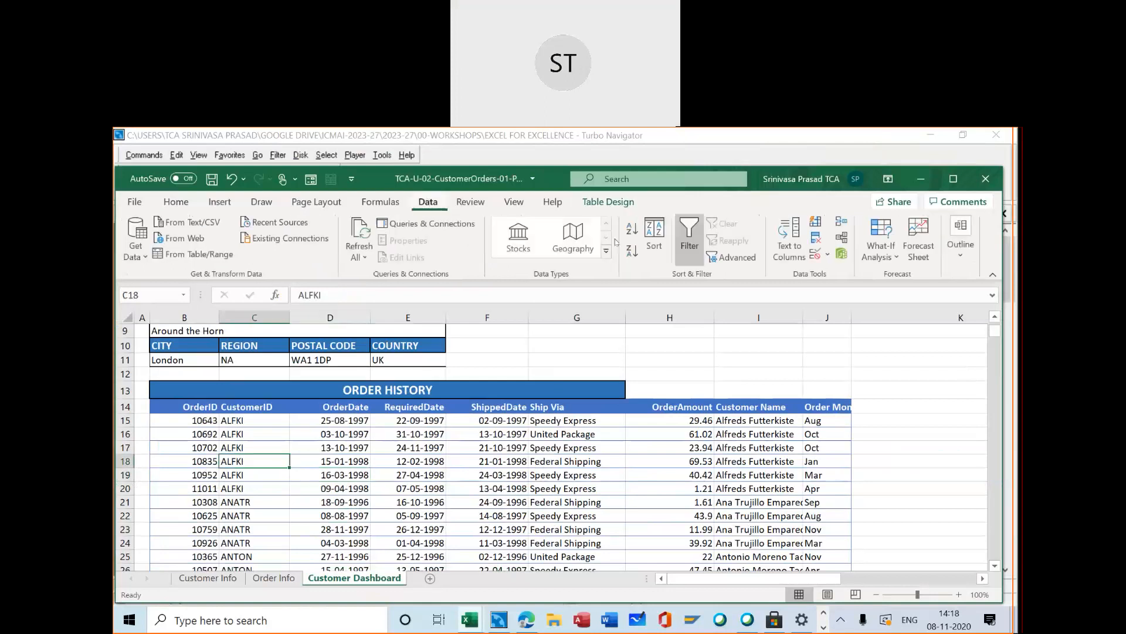
click(732, 258)
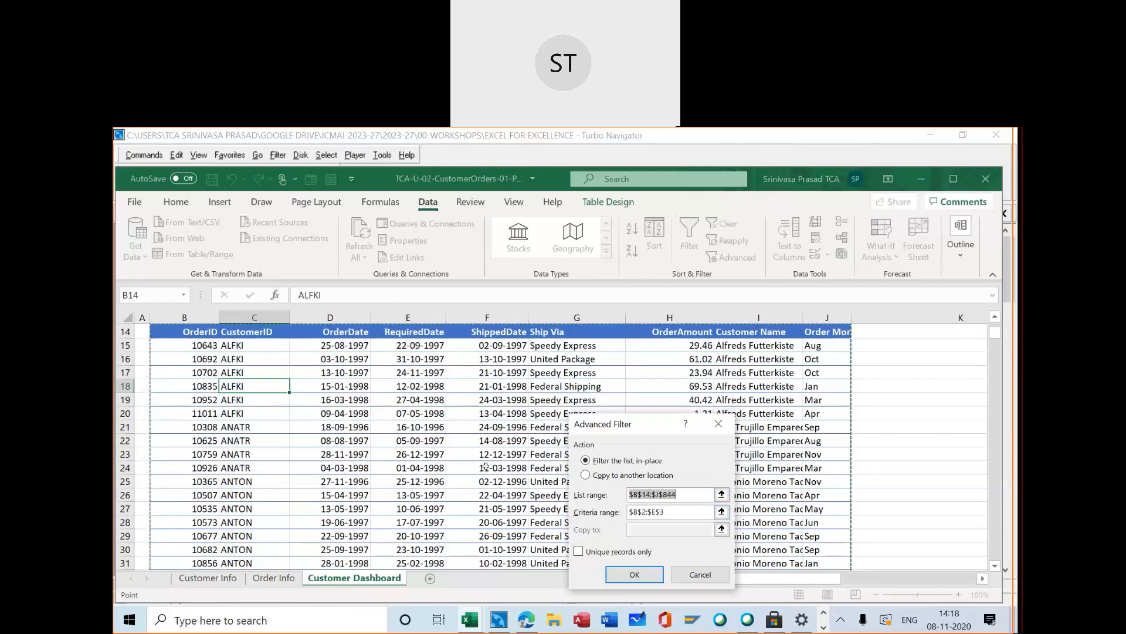
scroll(897, 396, up, 4)
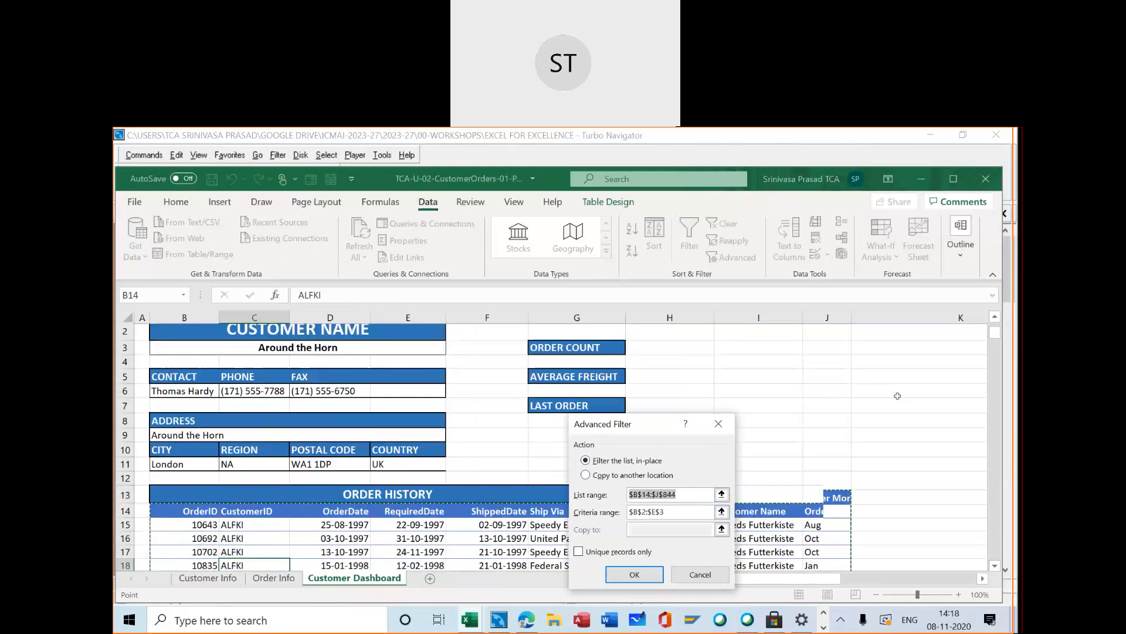
scroll(897, 396, up, 1)
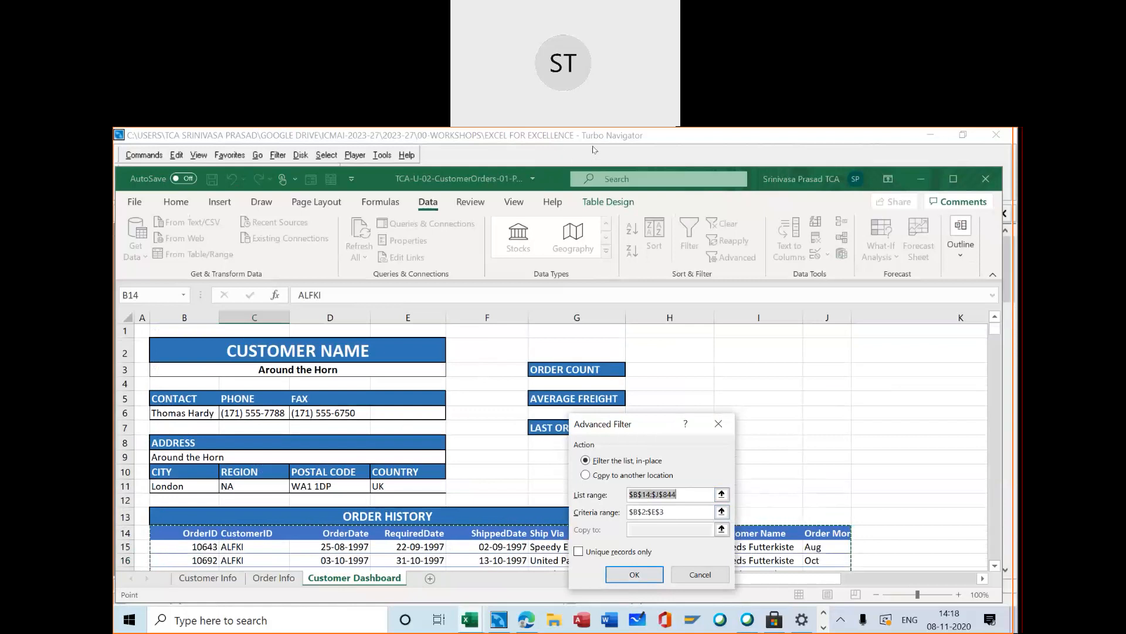
key(Return)
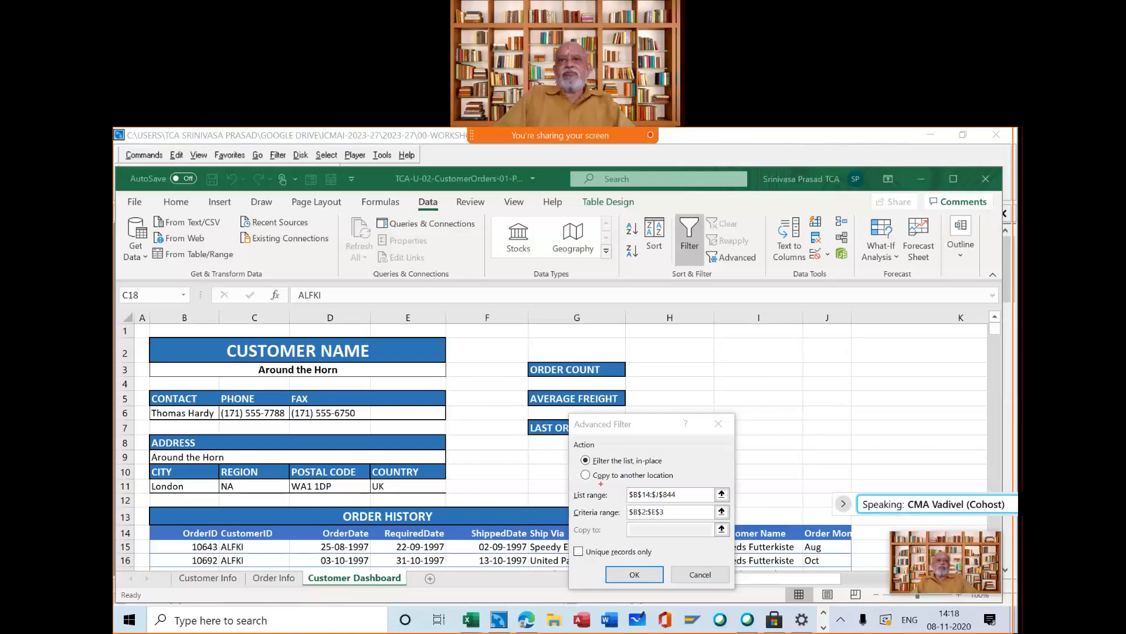
drag(610, 482, 735, 523)
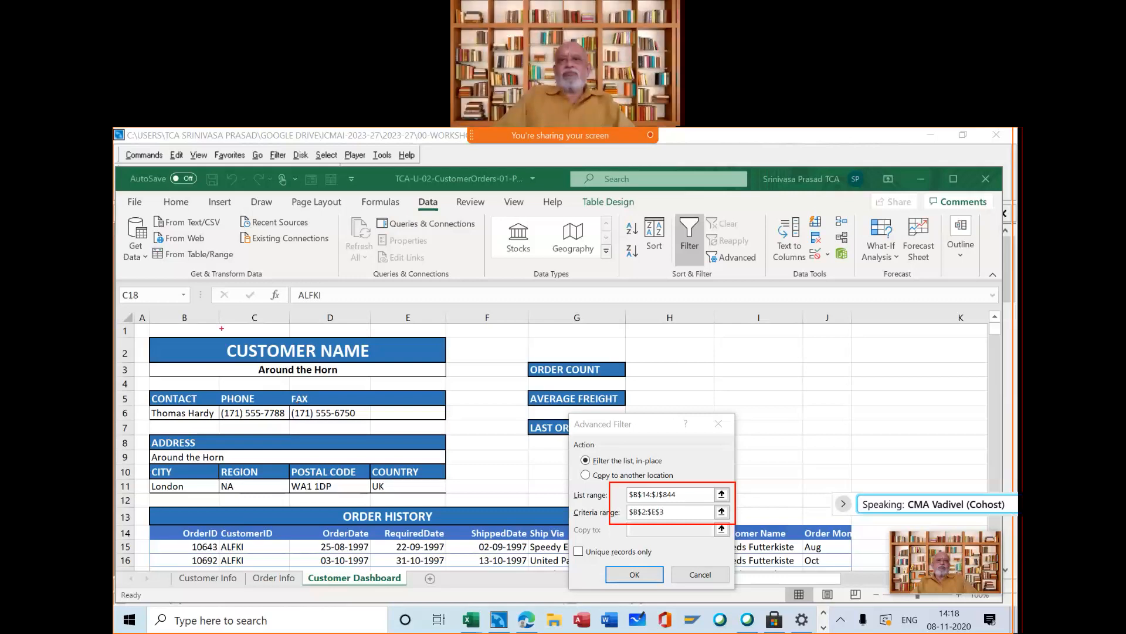
mouse_move(222, 329)
mouse_down()
mouse_move(332, 320)
mouse_move(390, 389)
mouse_up()
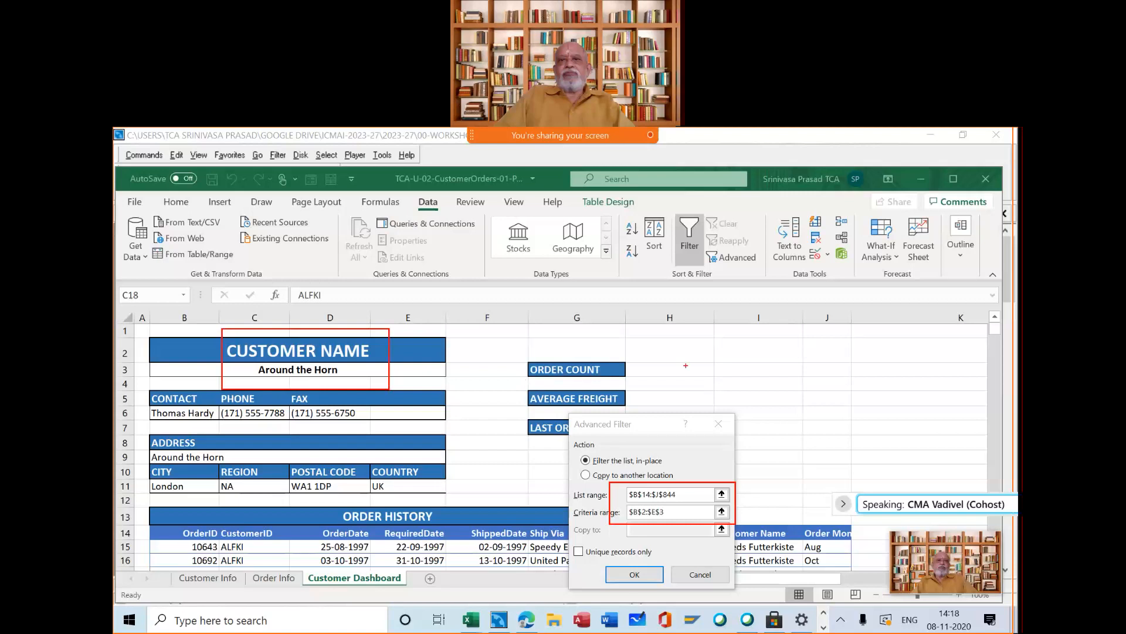
drag(764, 524, 786, 418)
drag(764, 524, 759, 546)
key(Escape)
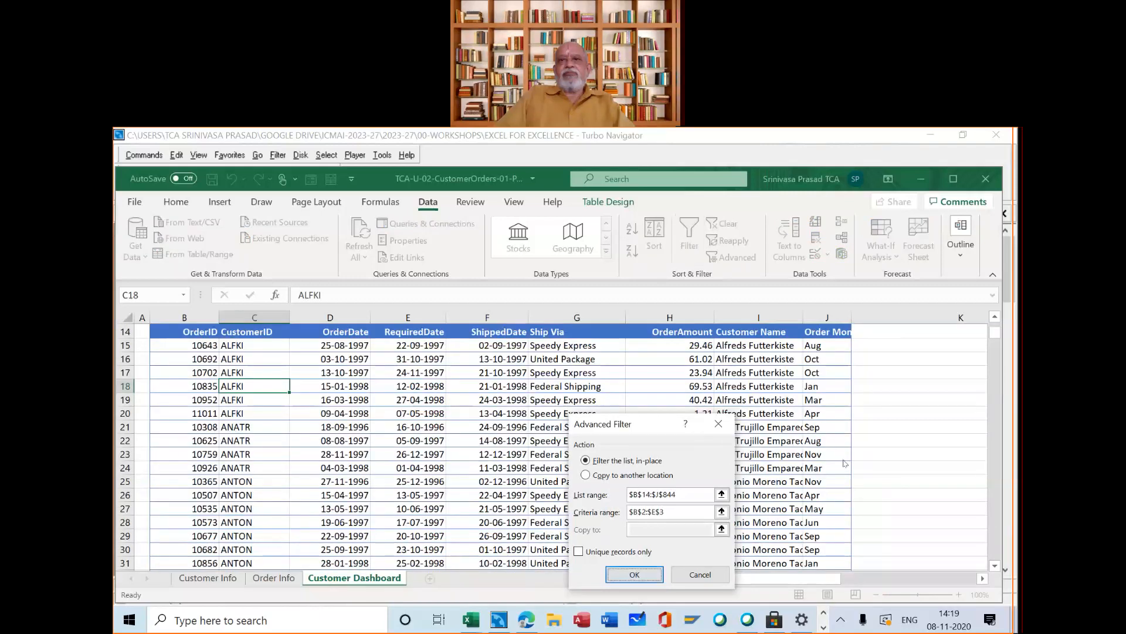
click(634, 575)
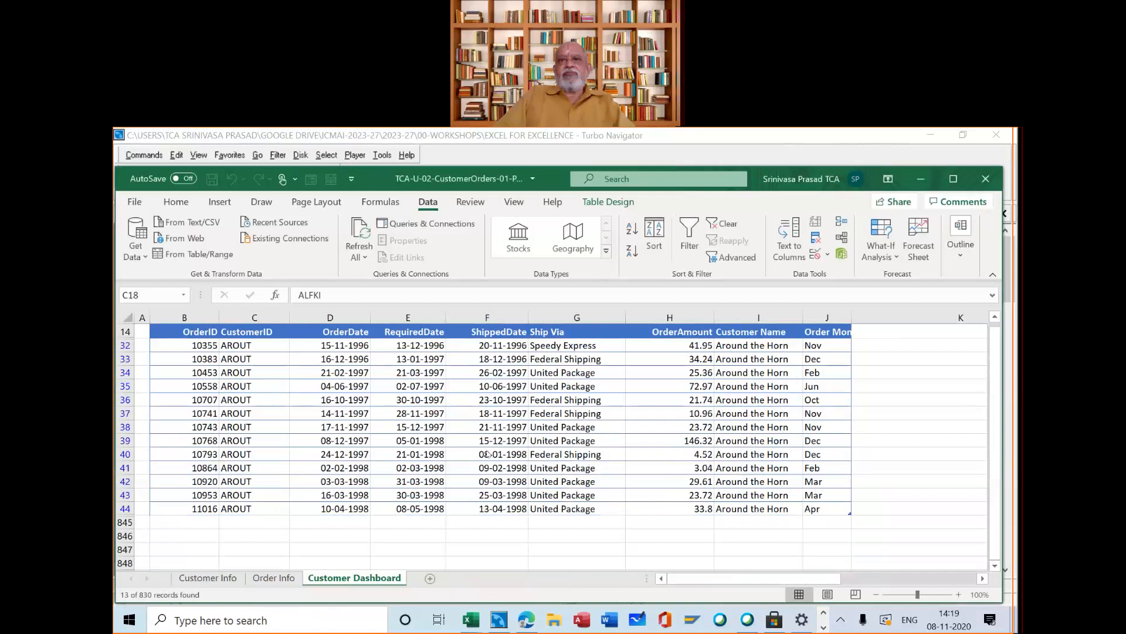
Step: Check the filtered order history rows and choose Bon app' as the customer name in cell B3
scroll(488, 454, up, 5)
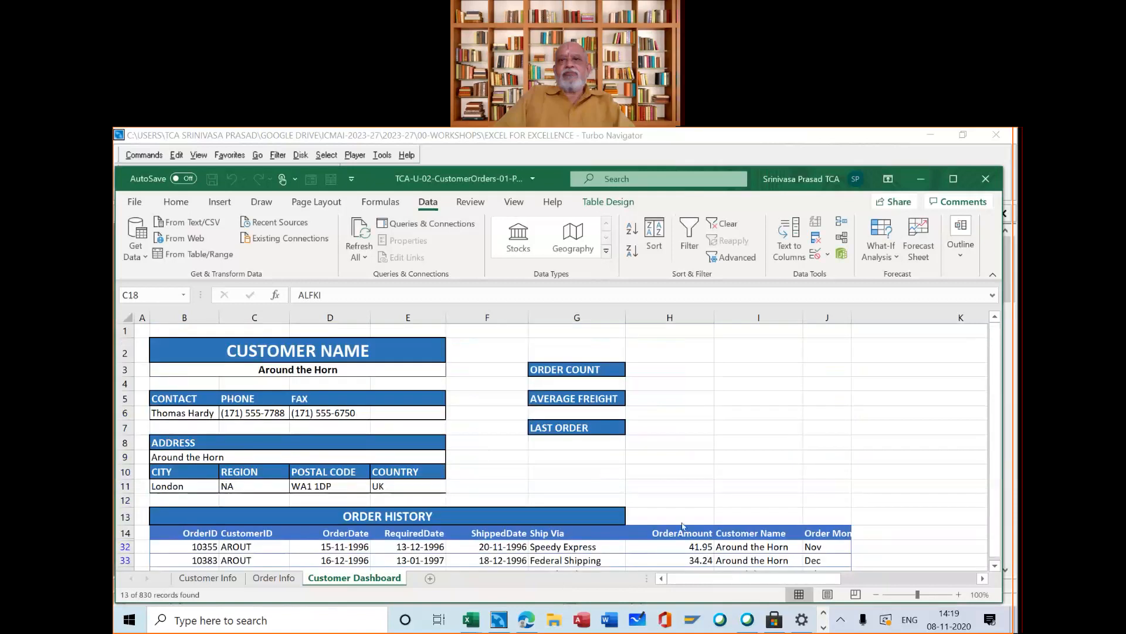
scroll(719, 544, down, 10)
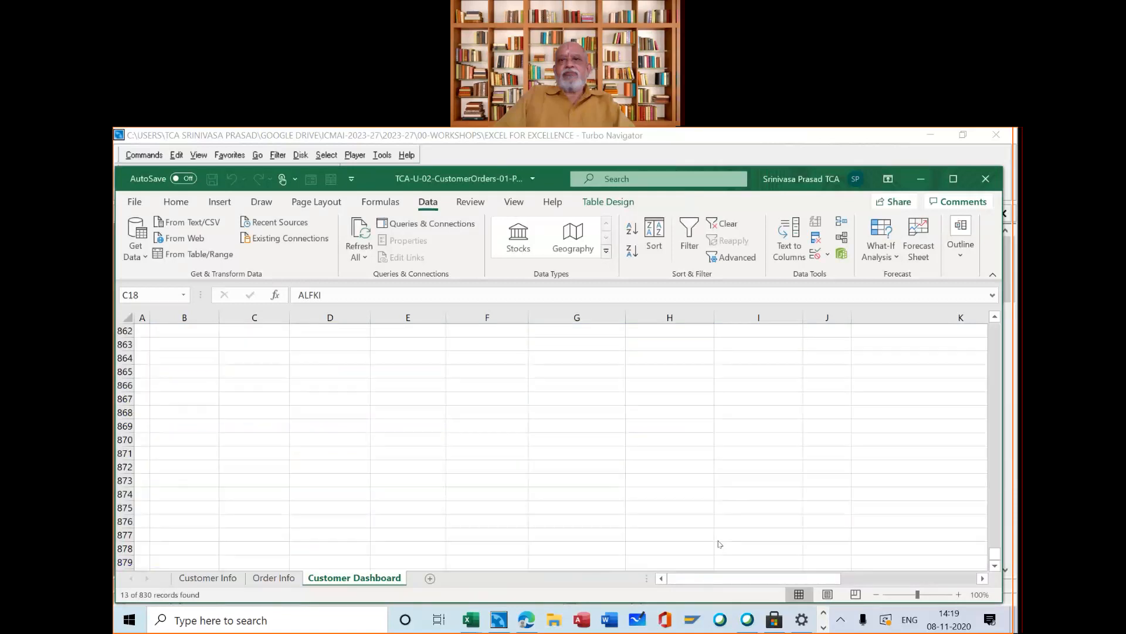
scroll(720, 544, up, 10)
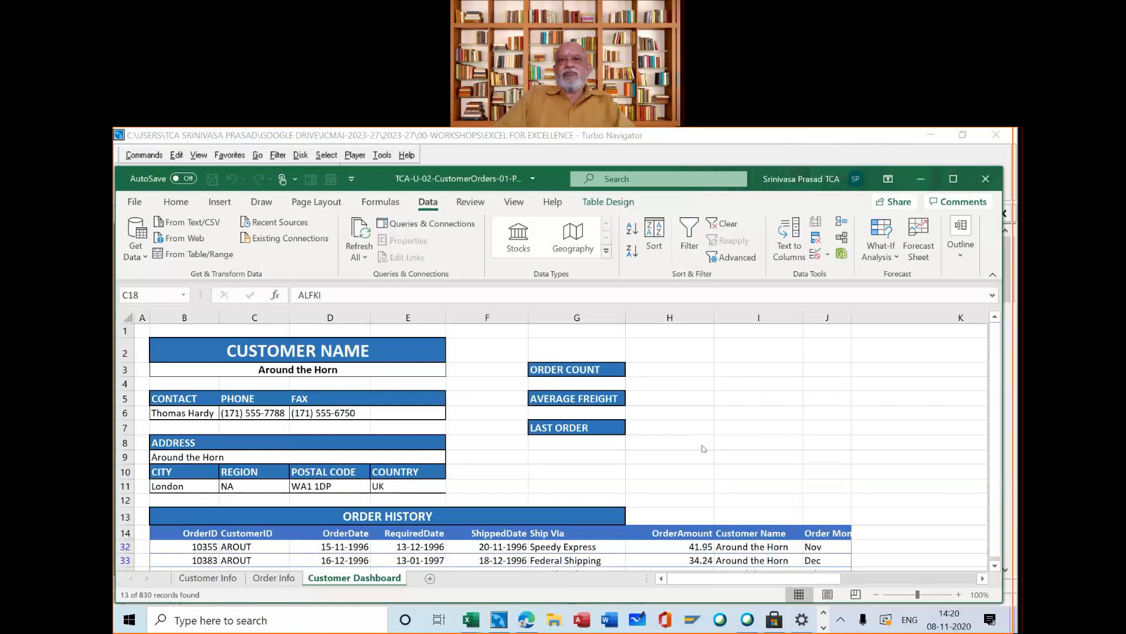
scroll(704, 449, down, 5)
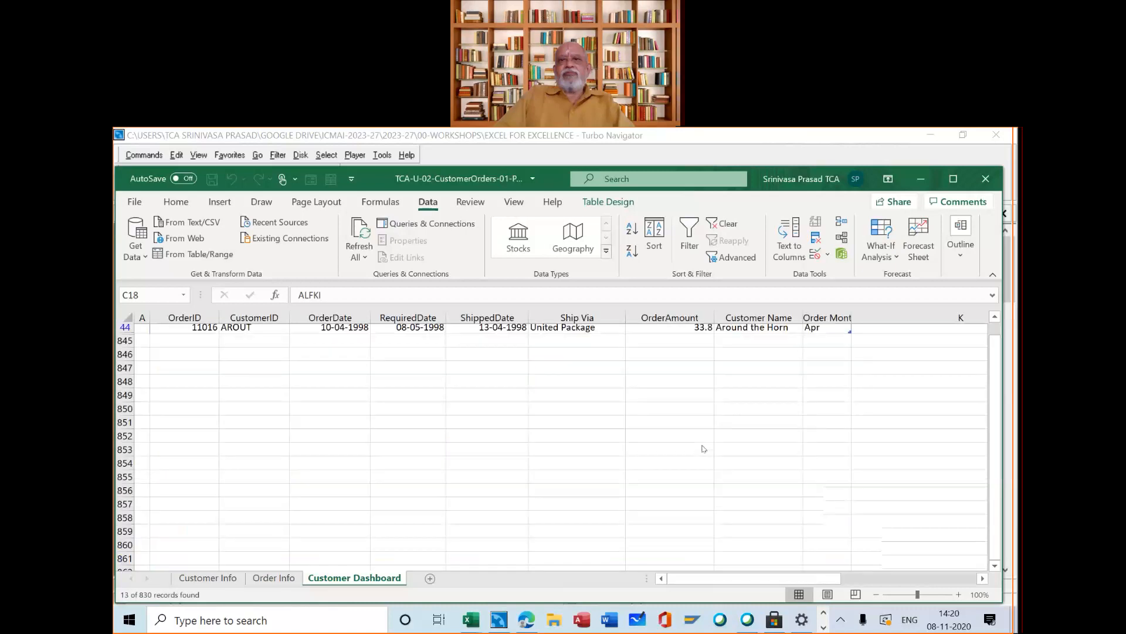
scroll(704, 449, up, 10)
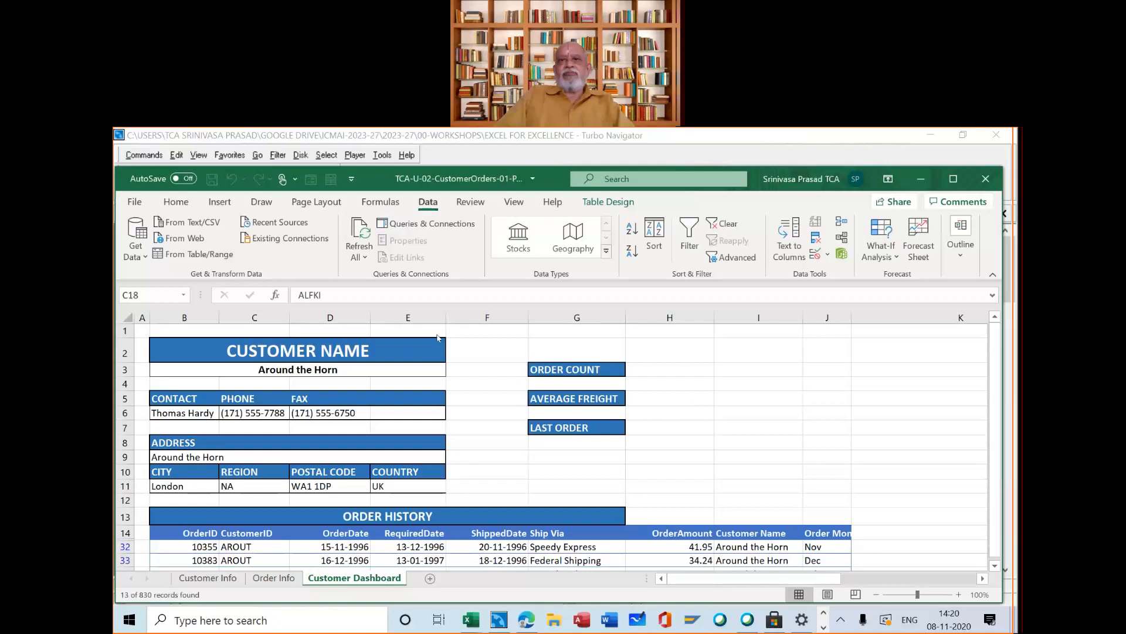
click(424, 367)
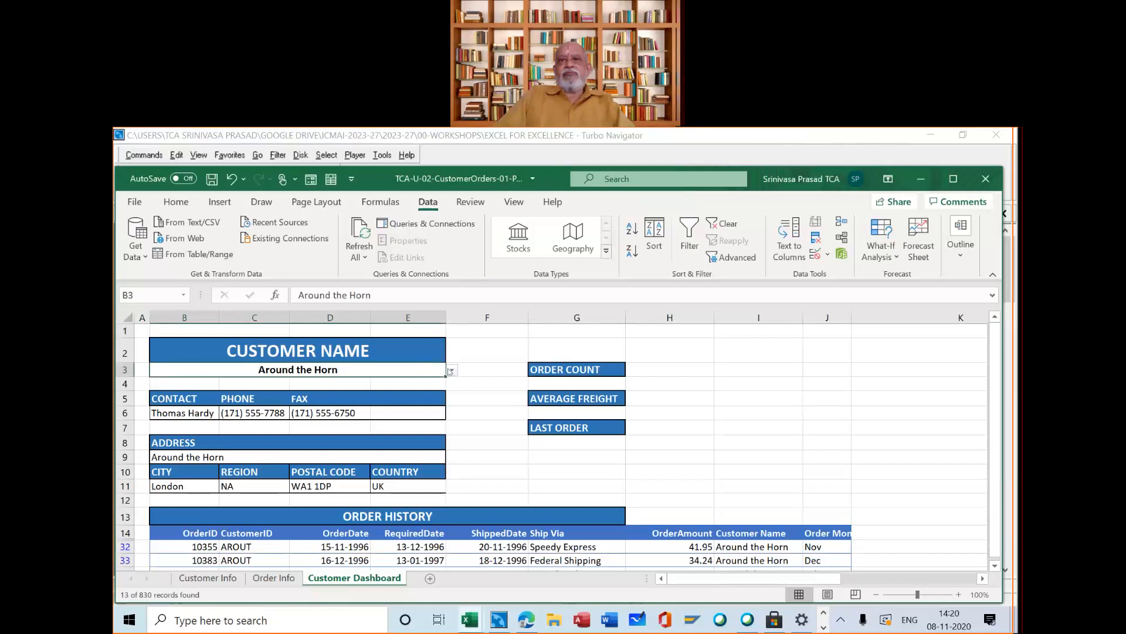
click(451, 370)
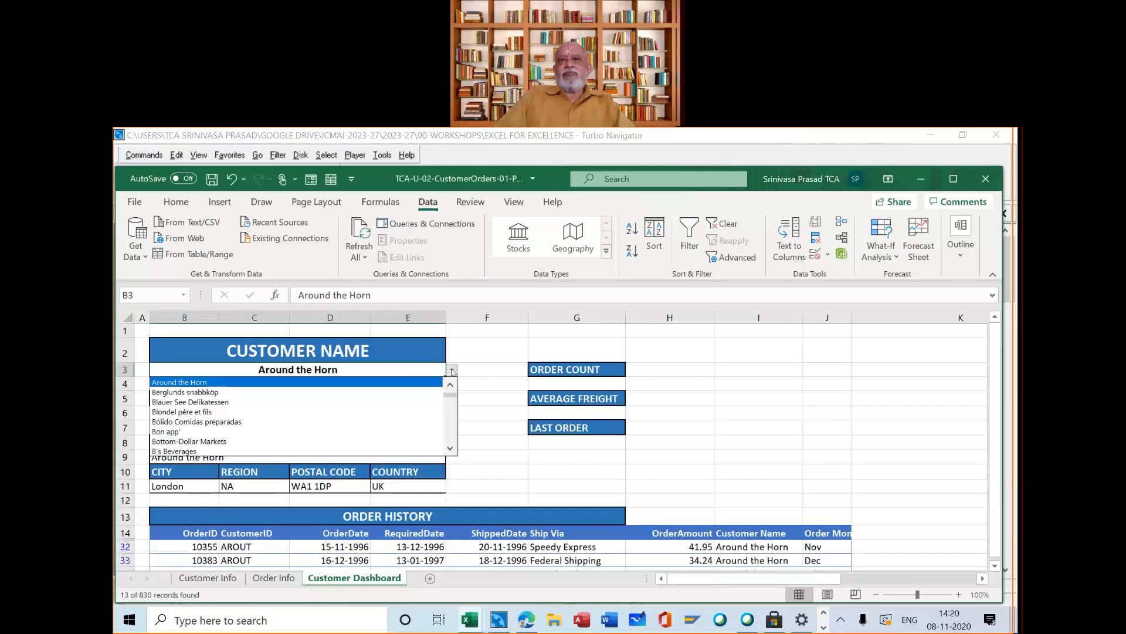
click(395, 438)
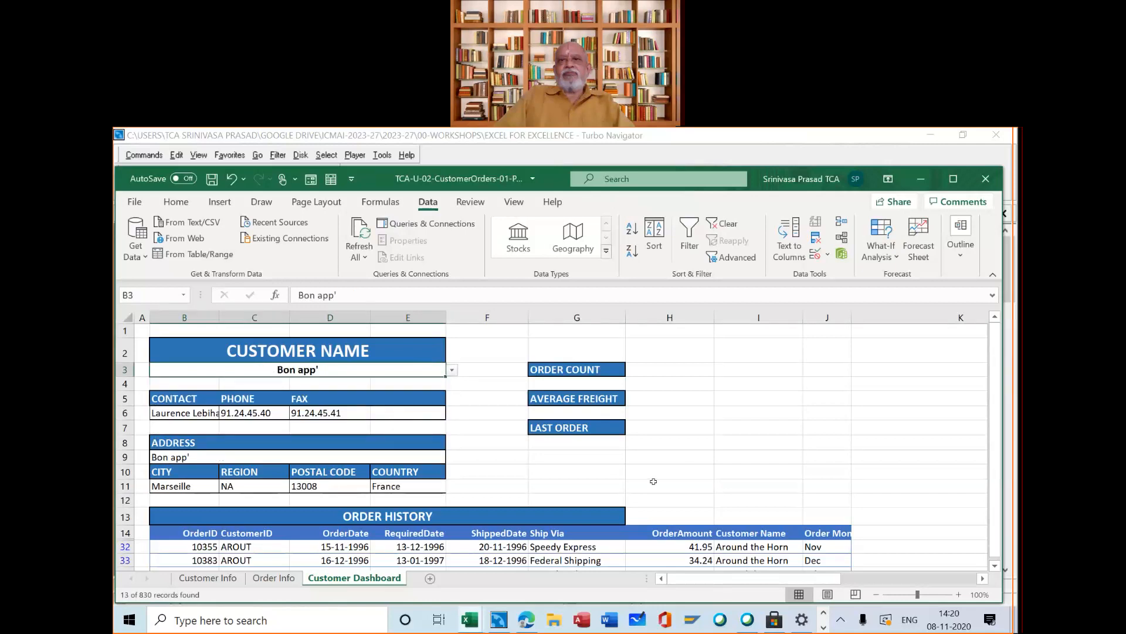
Step: Rerun Advanced Filter in place on the order history for Bon app', with list range $B$14:$J$844 and criteria range $B$2:$E$3
scroll(653, 481, down, 3)
click(656, 453)
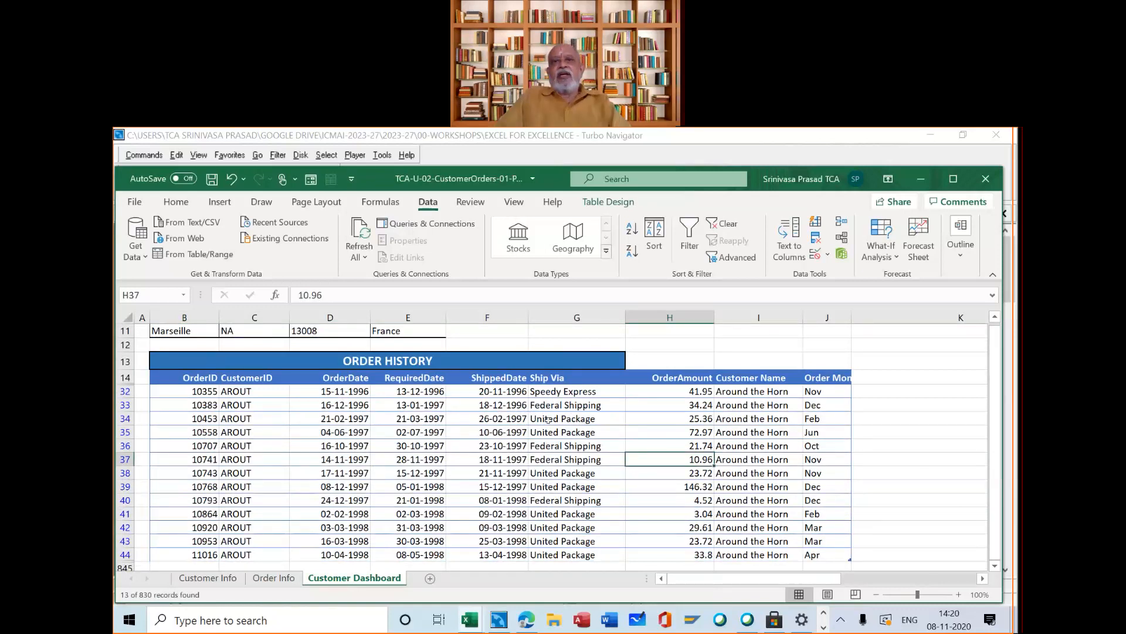
scroll(547, 419, up, 3)
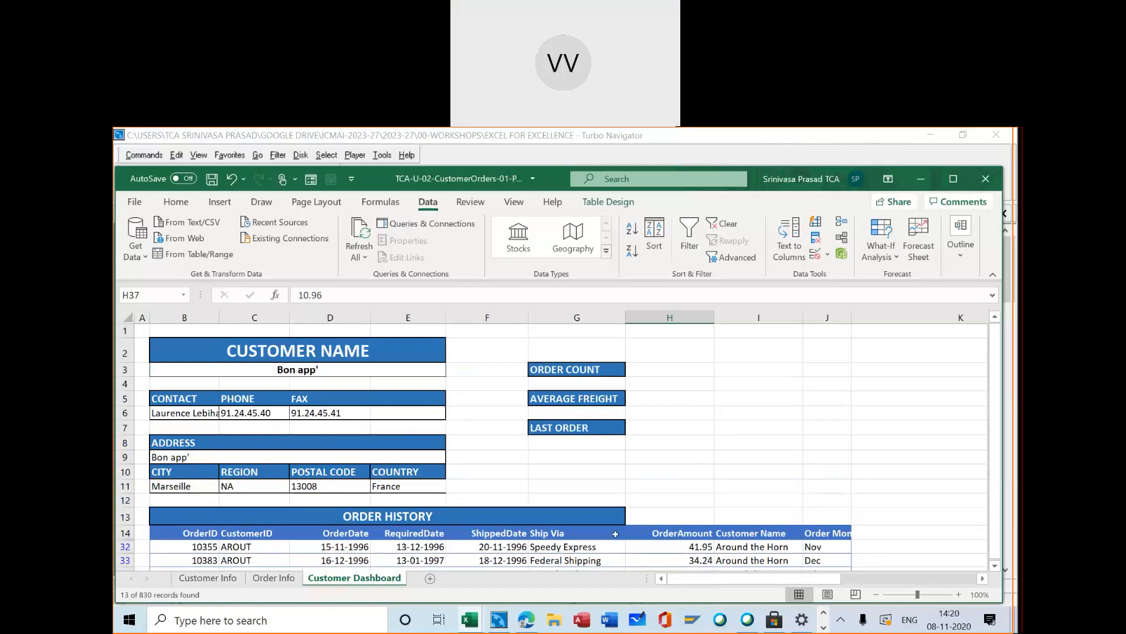
scroll(636, 535, down, 2)
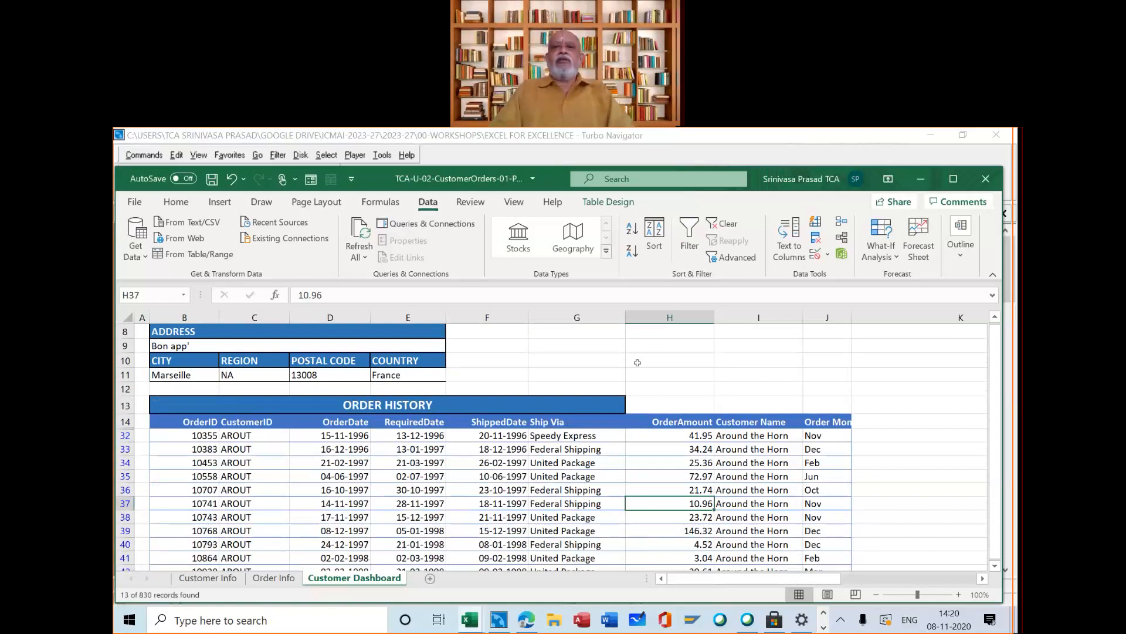
scroll(637, 363, up, 3)
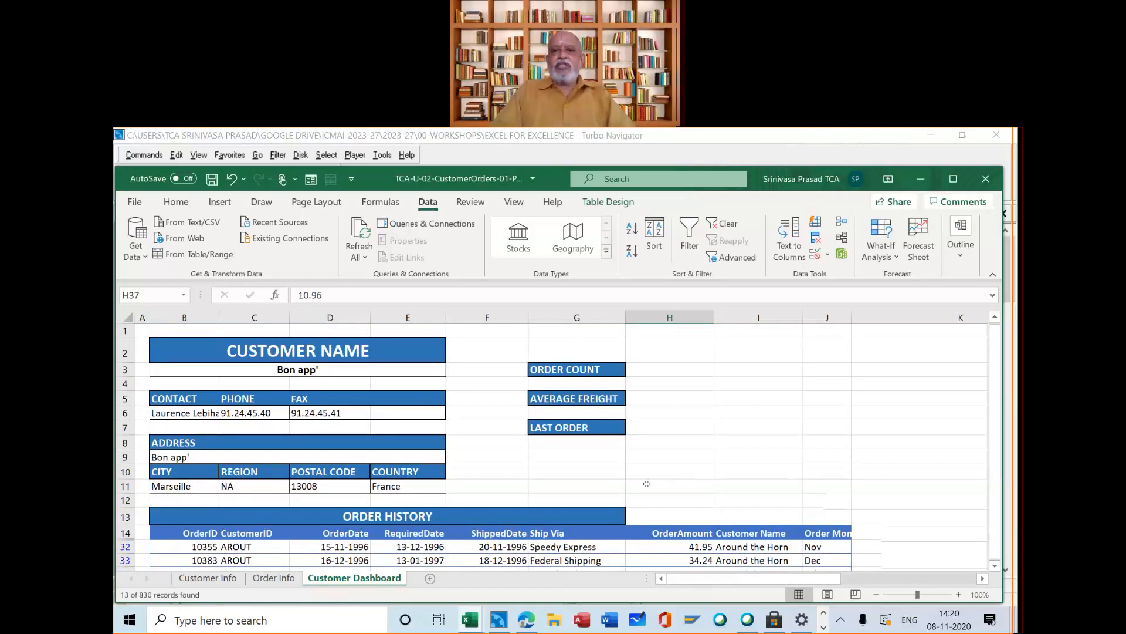
scroll(646, 484, down, 1)
scroll(656, 530, down, 1)
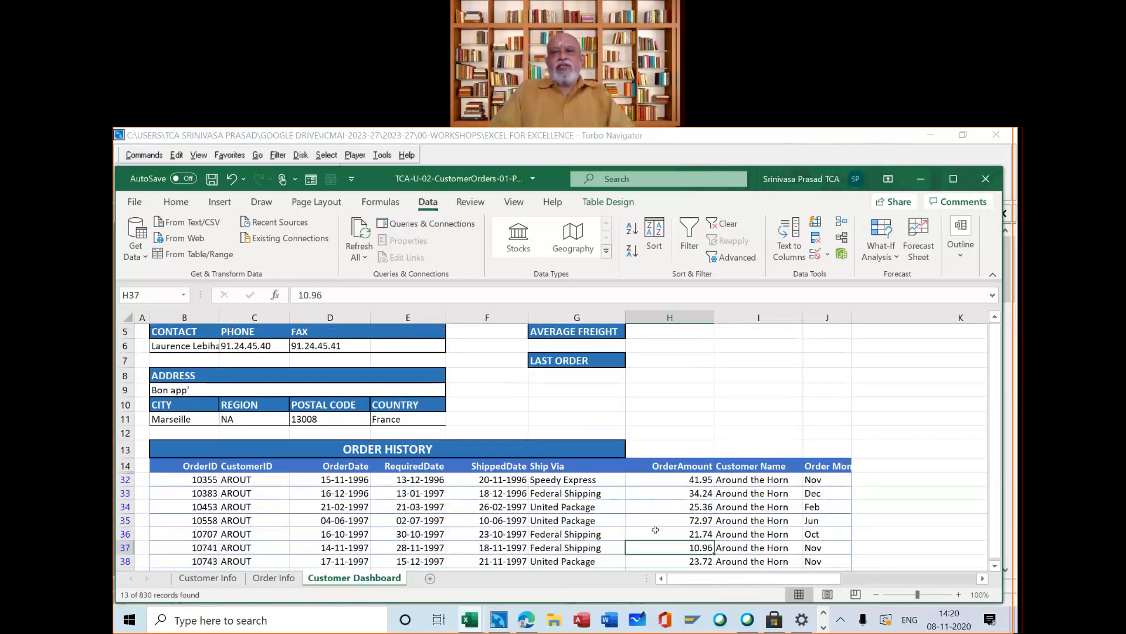
scroll(518, 433, up, 2)
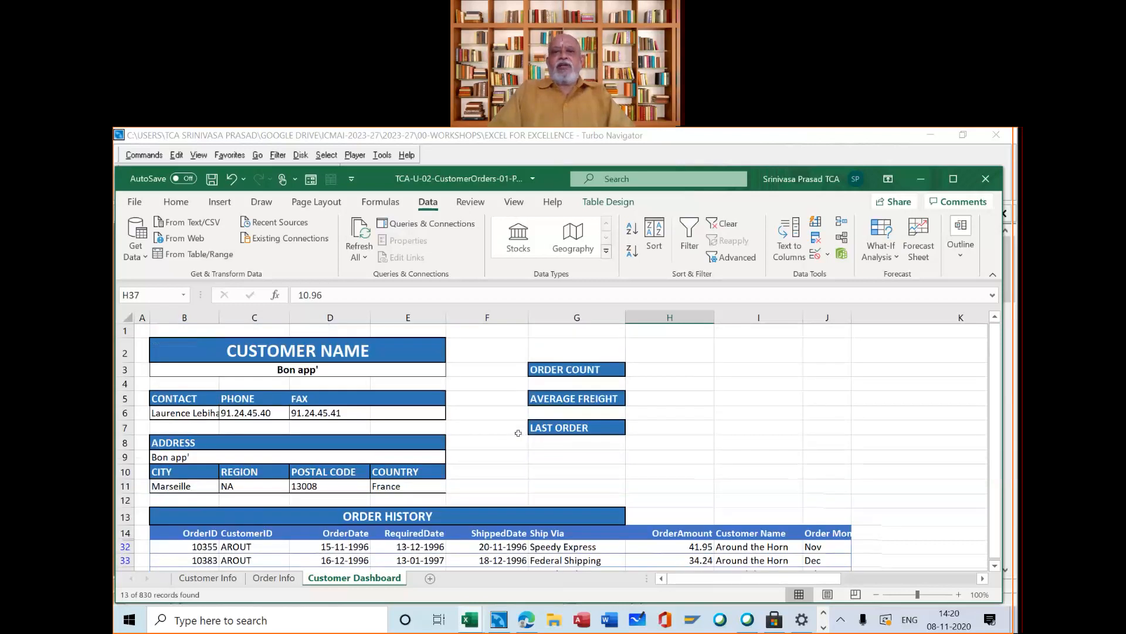
scroll(518, 433, down, 2)
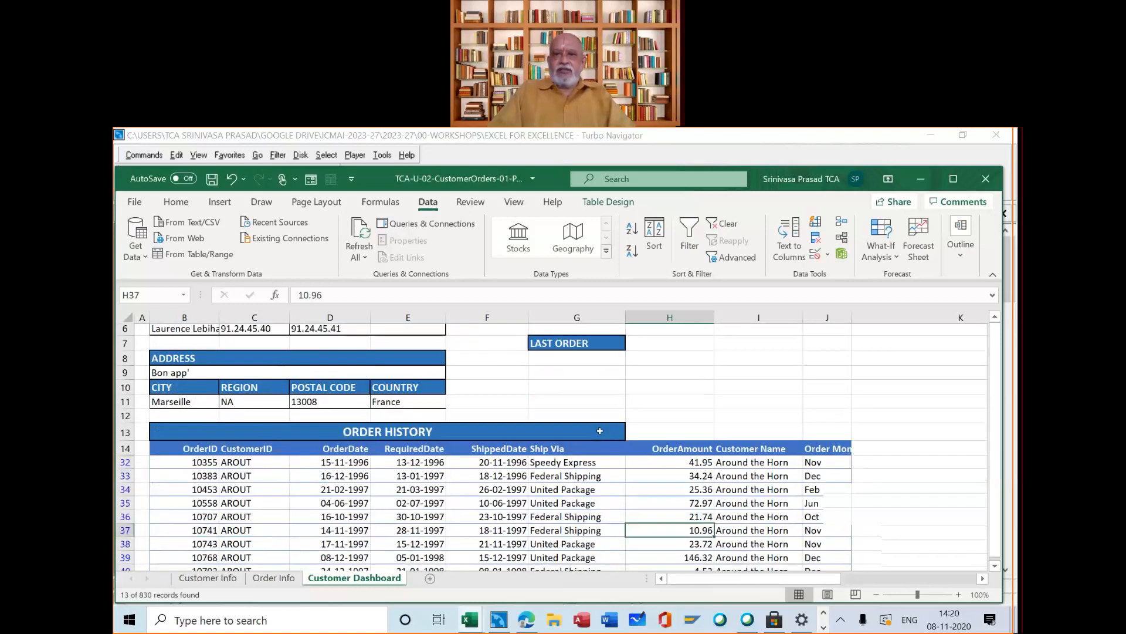
scroll(518, 433, down, 1)
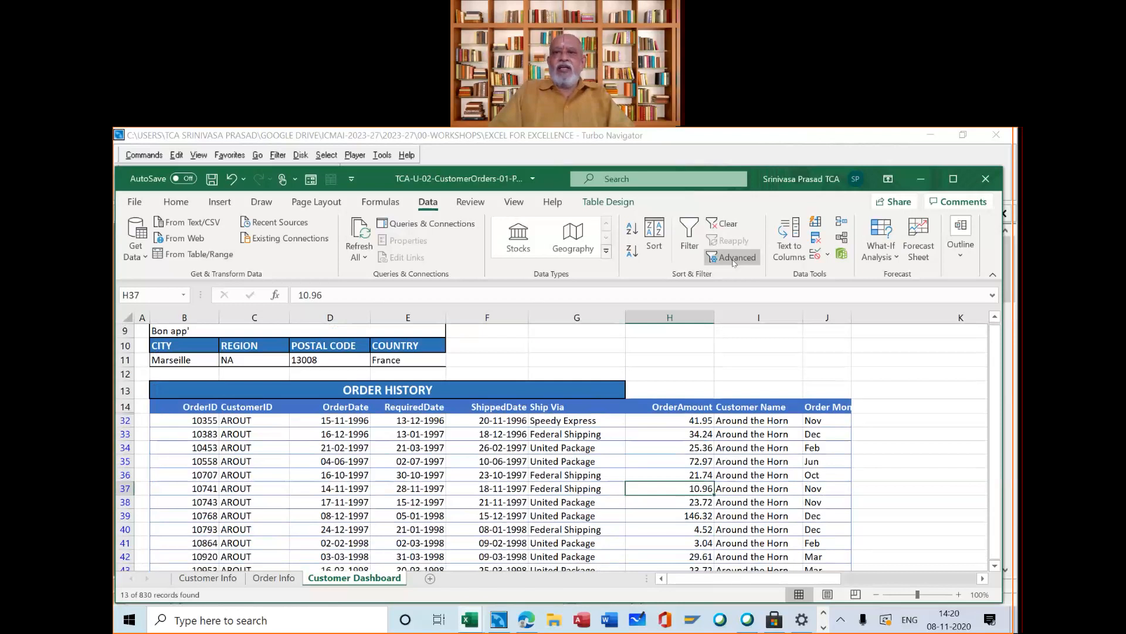
click(734, 259)
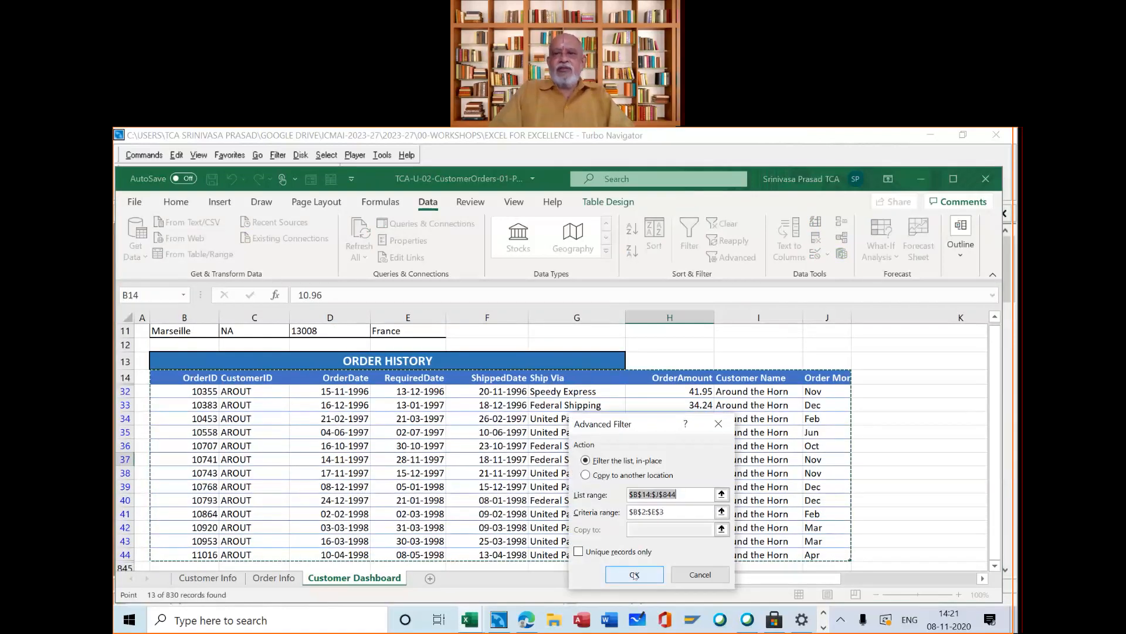
click(635, 575)
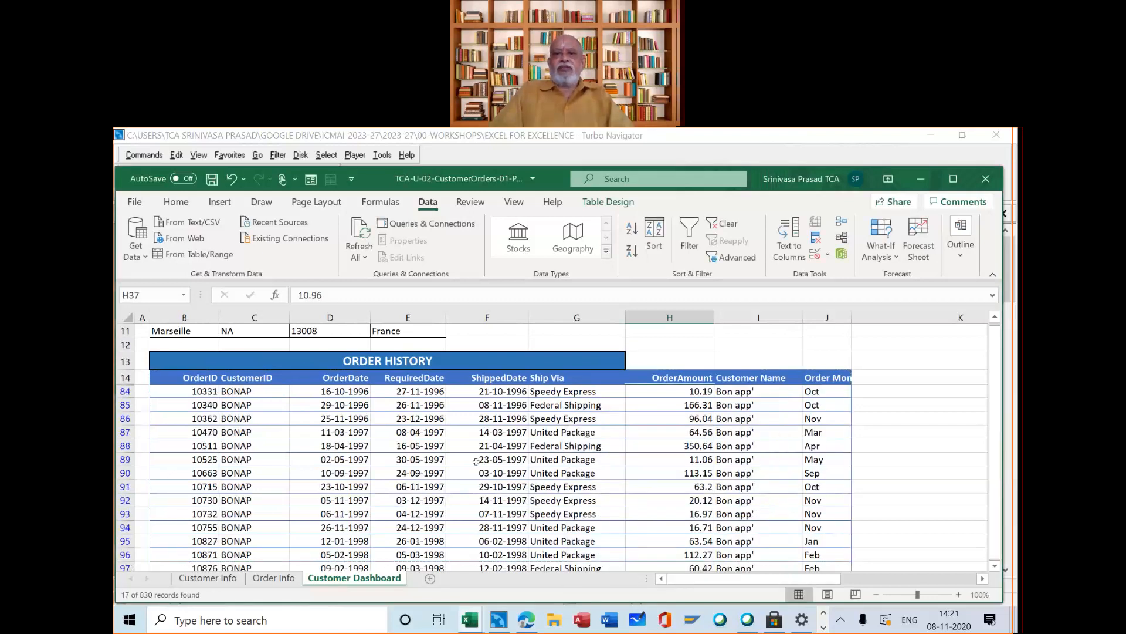
Step: Choose Chop-suey Chinese as the customer name in cell B3 of the Customer Dashboard
scroll(476, 462, up, 2)
scroll(475, 461, up, 2)
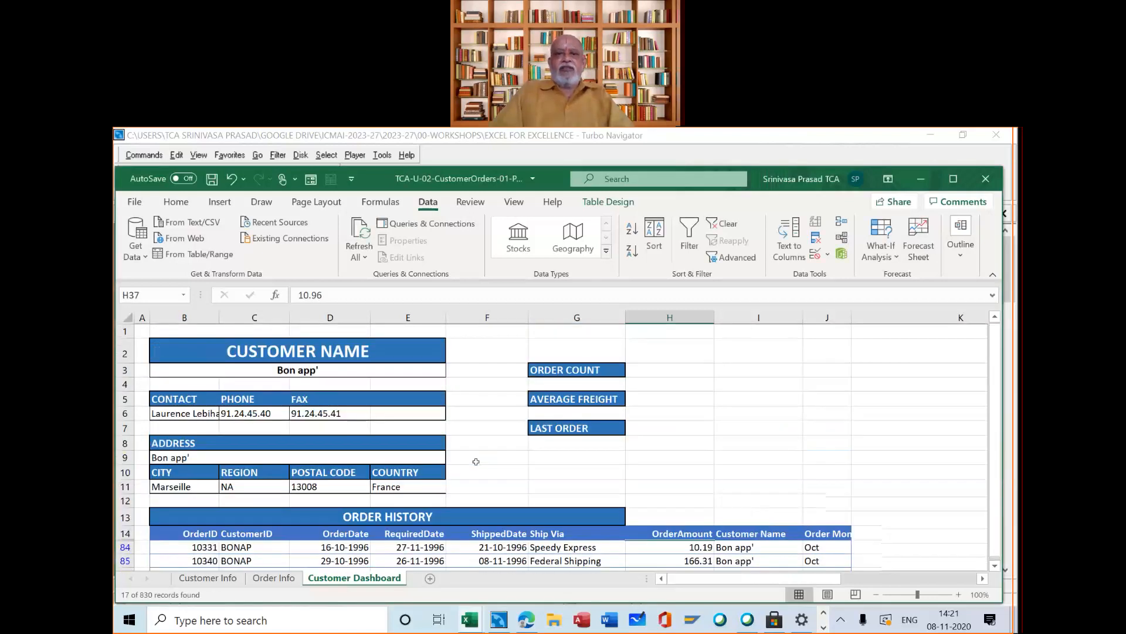
click(440, 369)
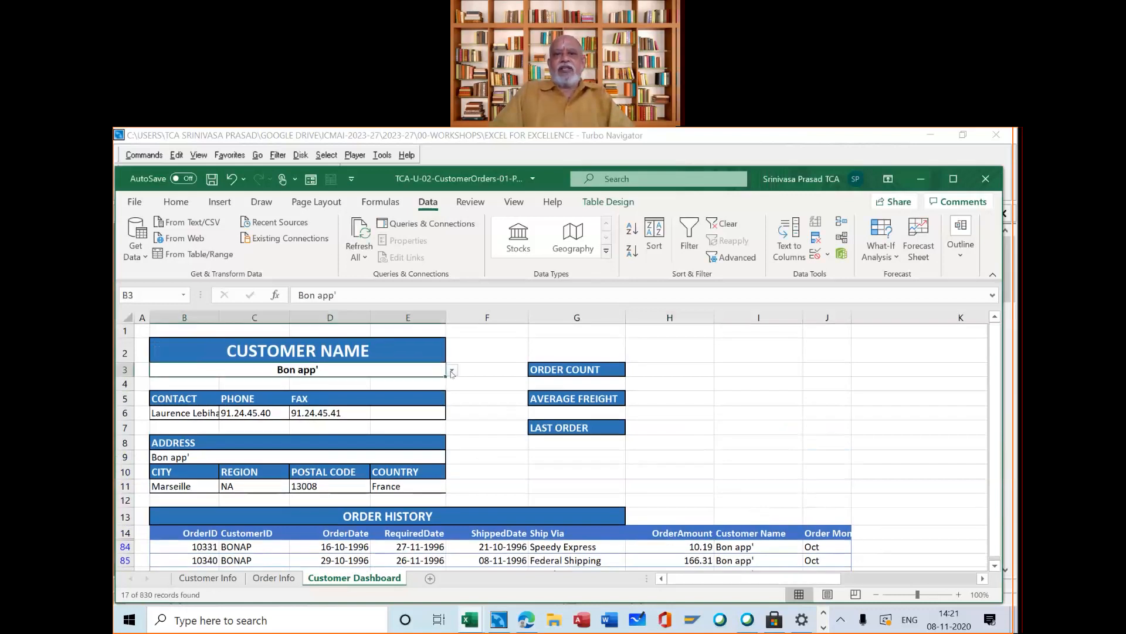
click(451, 371)
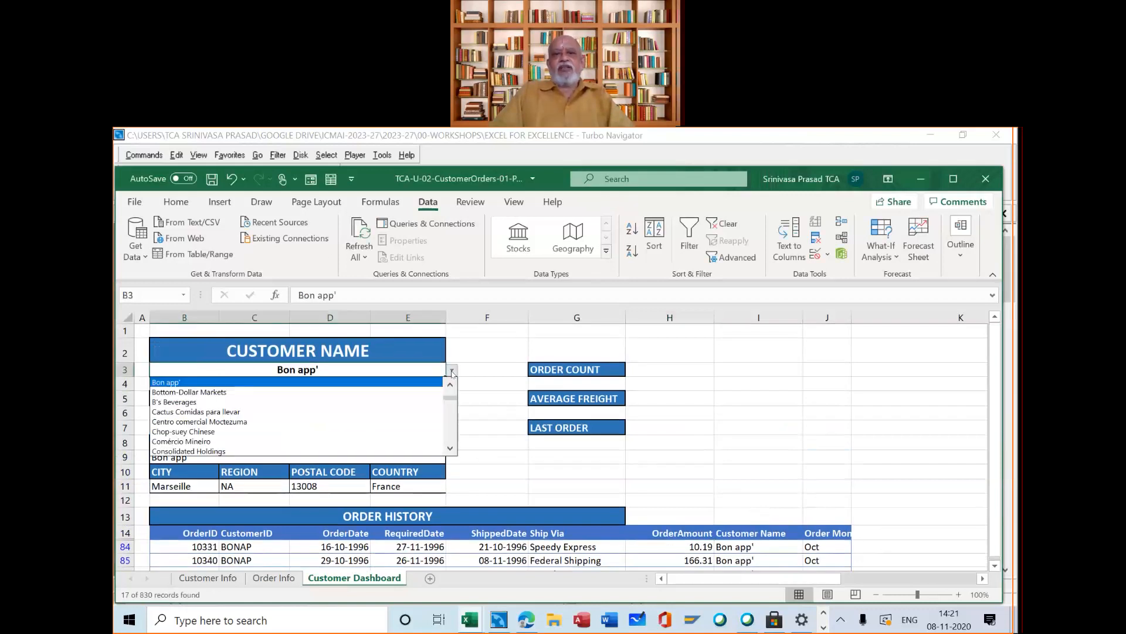
click(400, 432)
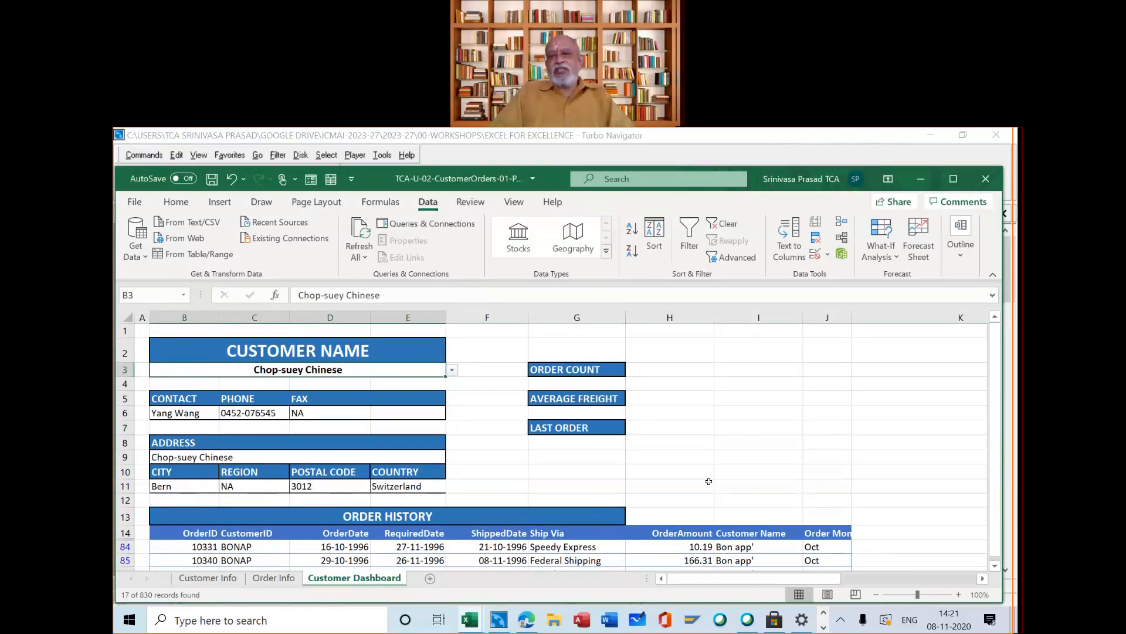
Step: Filter the order history in place for Chop-suey Chinese with Advanced Filter, using list range $B$14:$J$844 and criteria range $B$2:$E$3, and review the matching orders
scroll(708, 481, down, 4)
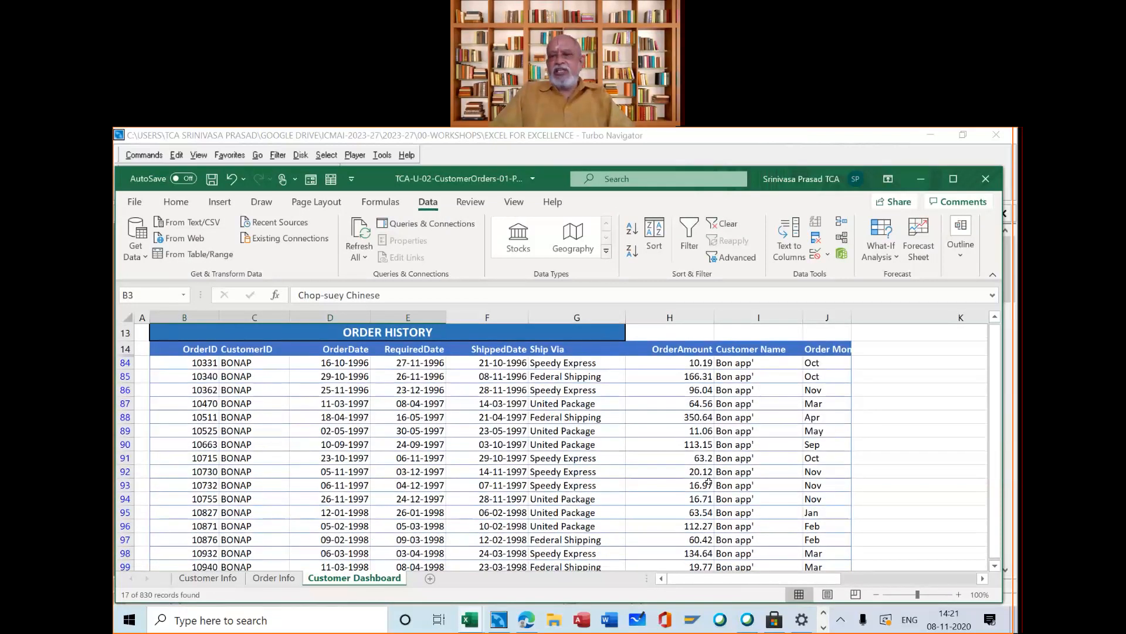
scroll(709, 483, up, 3)
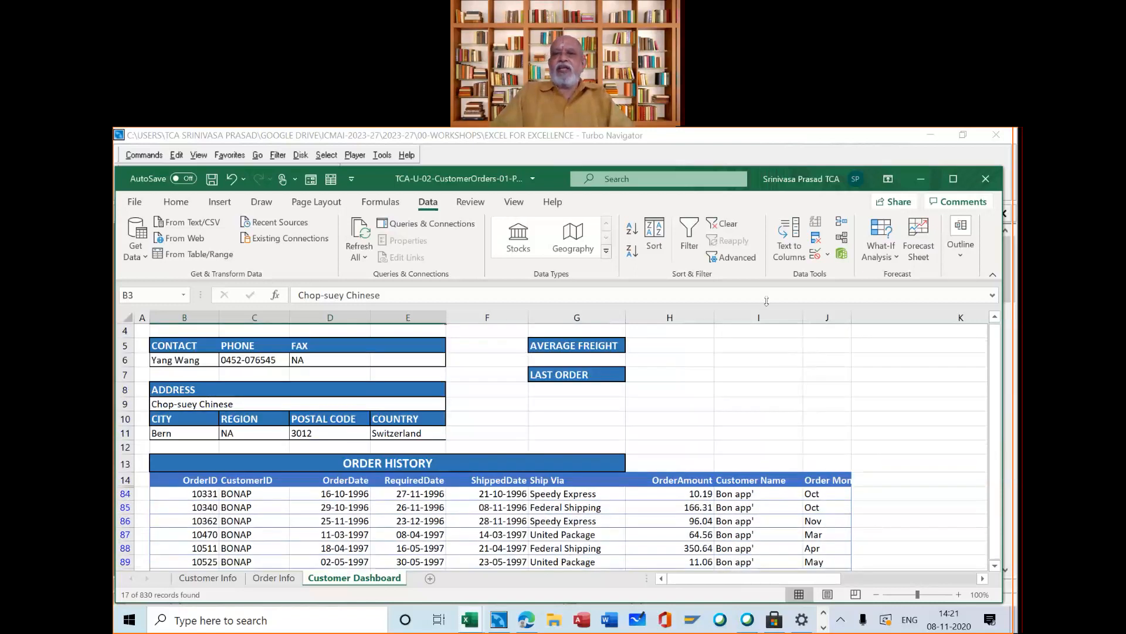
click(732, 262)
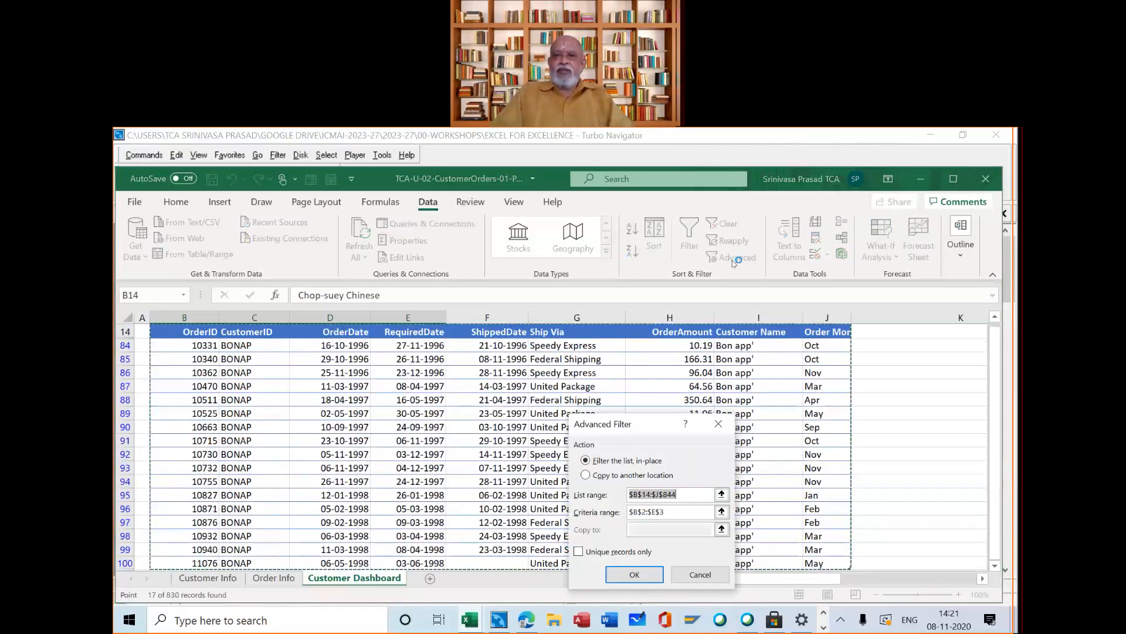
click(633, 575)
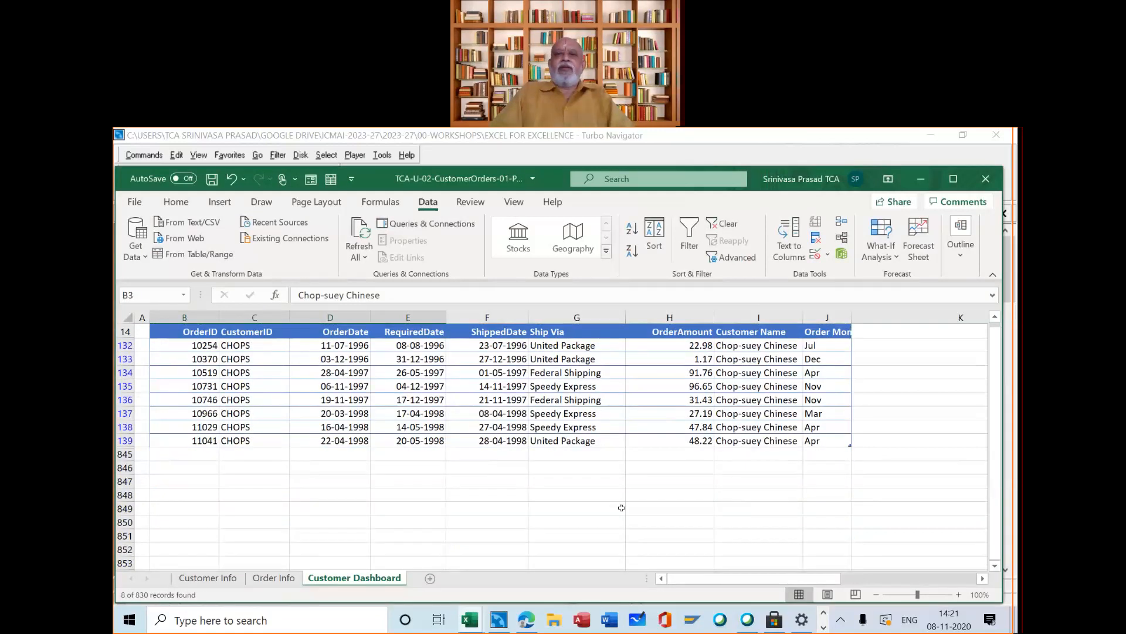
scroll(621, 508, up, 2)
scroll(619, 463, up, 3)
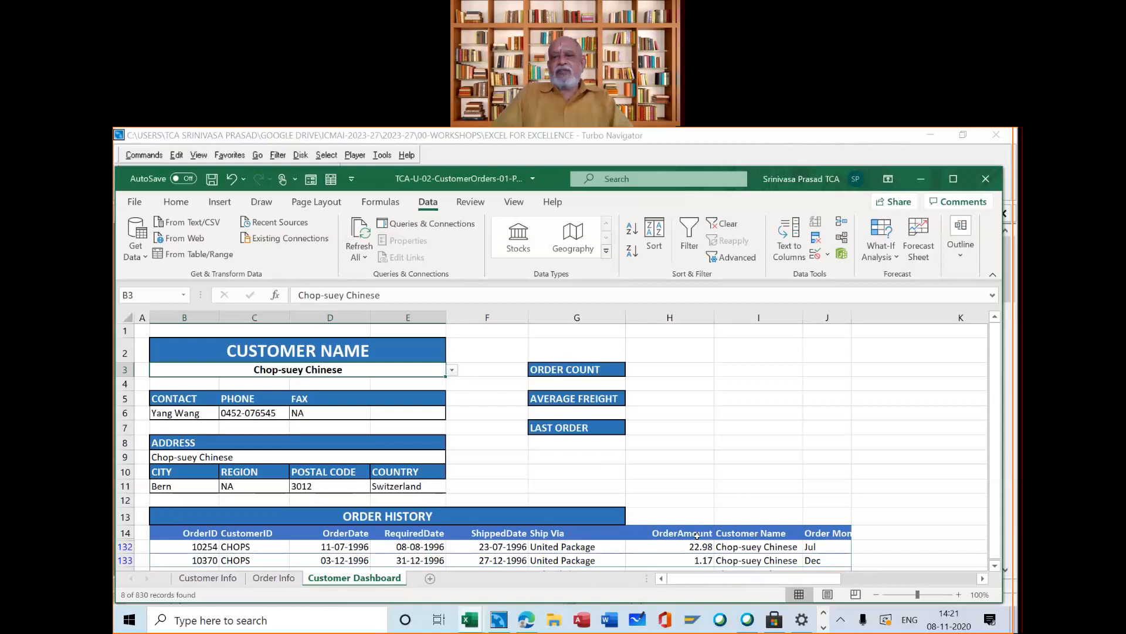
scroll(696, 535, down, 2)
scroll(697, 535, down, 1)
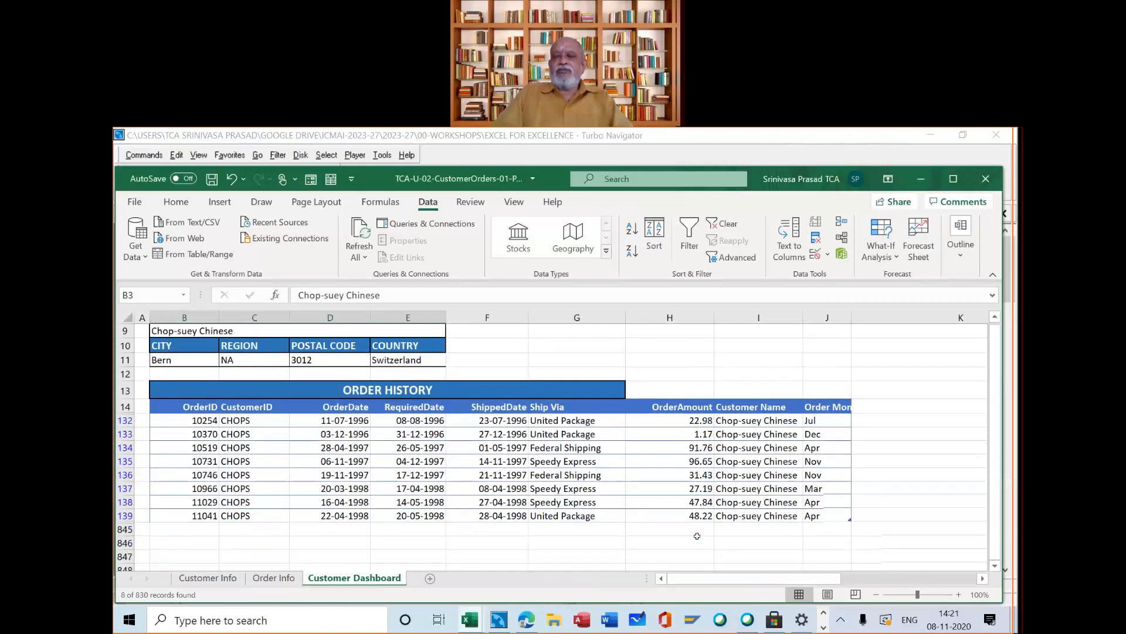
scroll(697, 535, down, 1)
scroll(697, 536, up, 4)
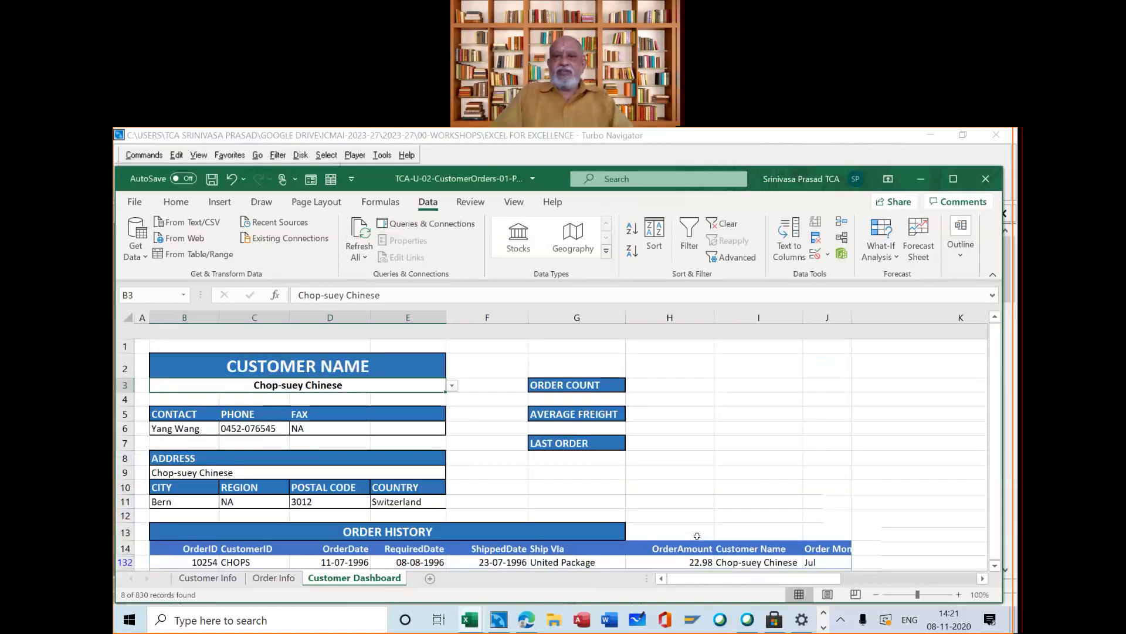